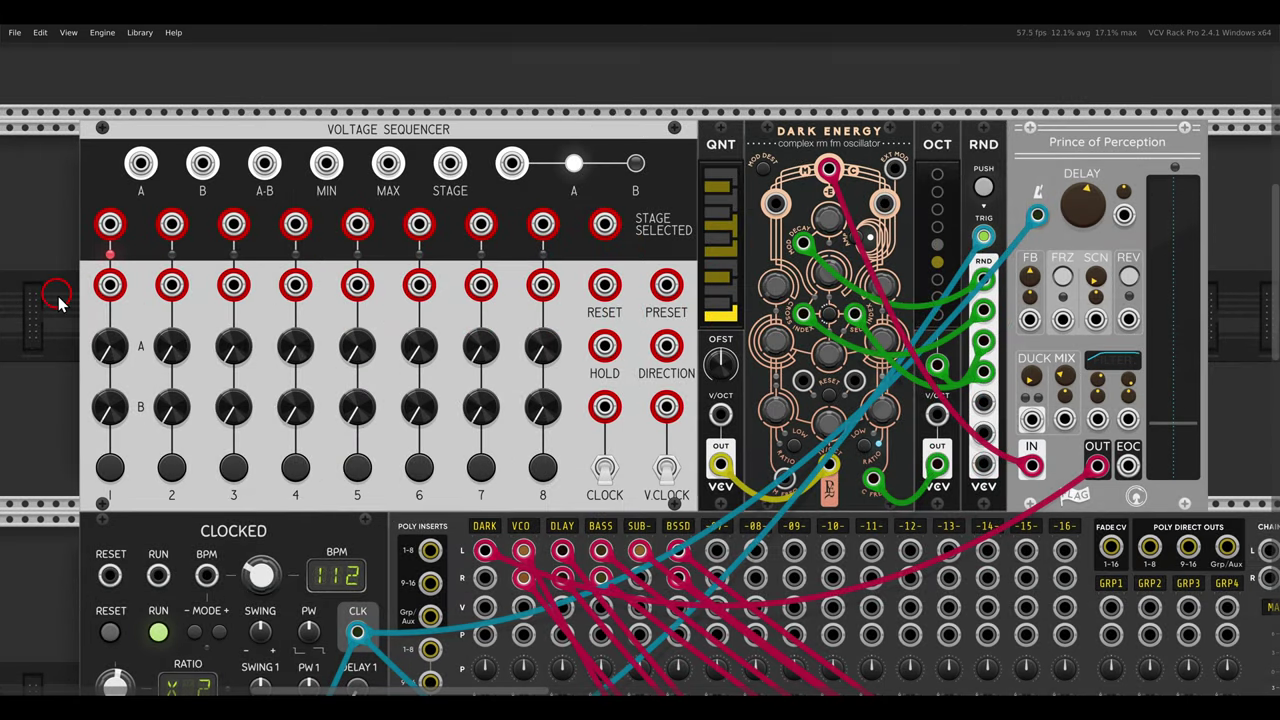
mouse_move(60, 300)
mouse_down()
mouse_move(241, 371)
mouse_move(577, 367)
mouse_up()
mouse_move(57, 375)
mouse_down()
mouse_move(386, 441)
mouse_move(580, 441)
mouse_up()
mouse_move(86, 126)
mouse_down()
mouse_move(488, 215)
mouse_move(482, 205)
mouse_up()
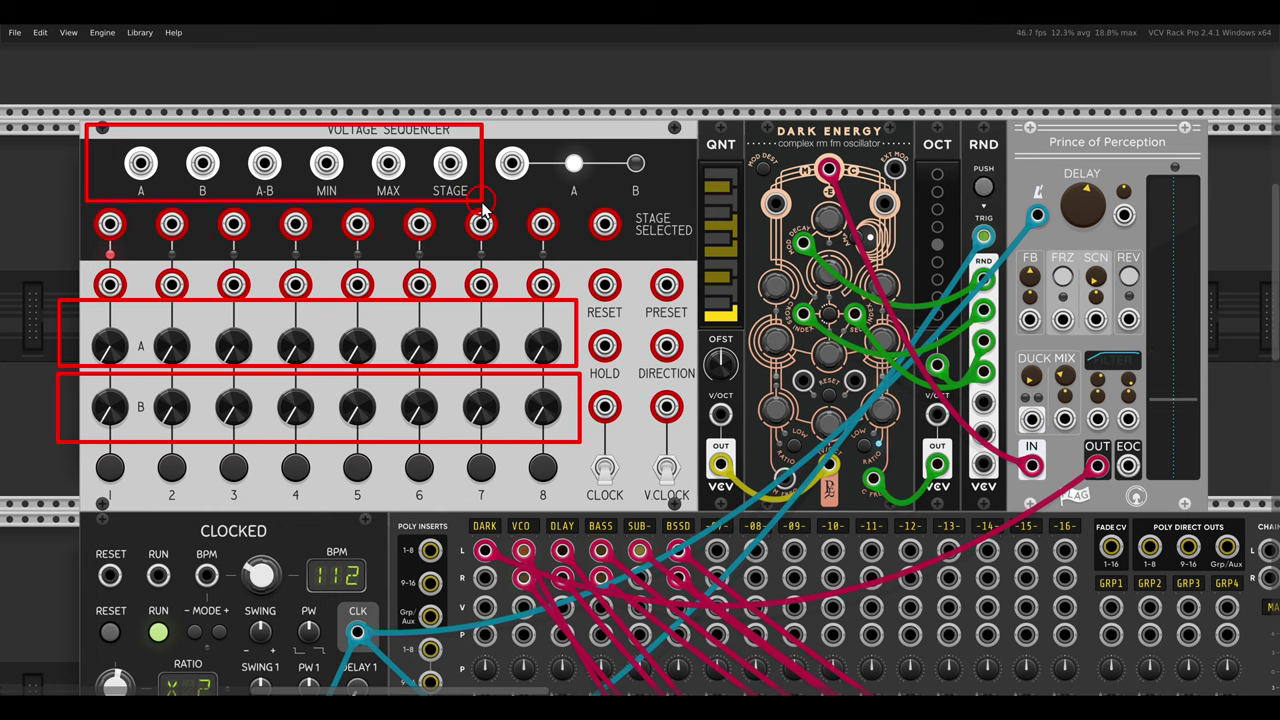
key(Escape)
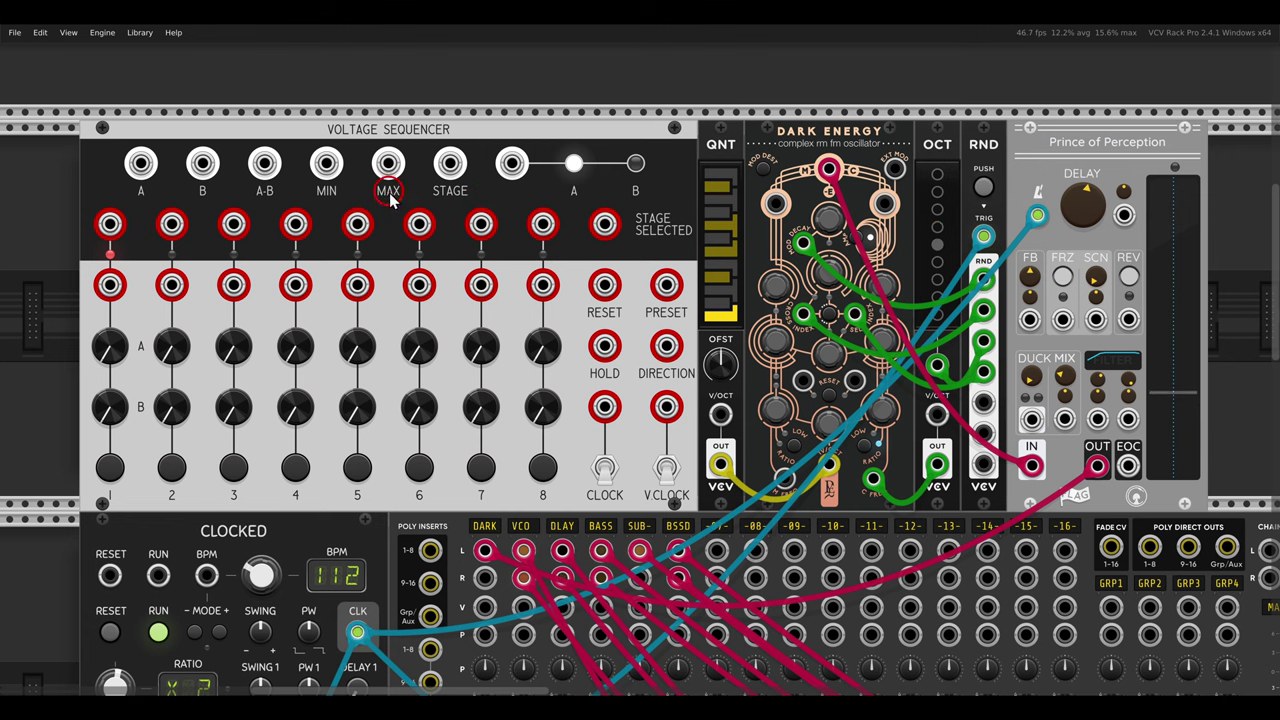
drag(99, 150, 178, 197)
mouse_move(70, 320)
mouse_down()
mouse_move(177, 364)
mouse_move(190, 383)
mouse_up()
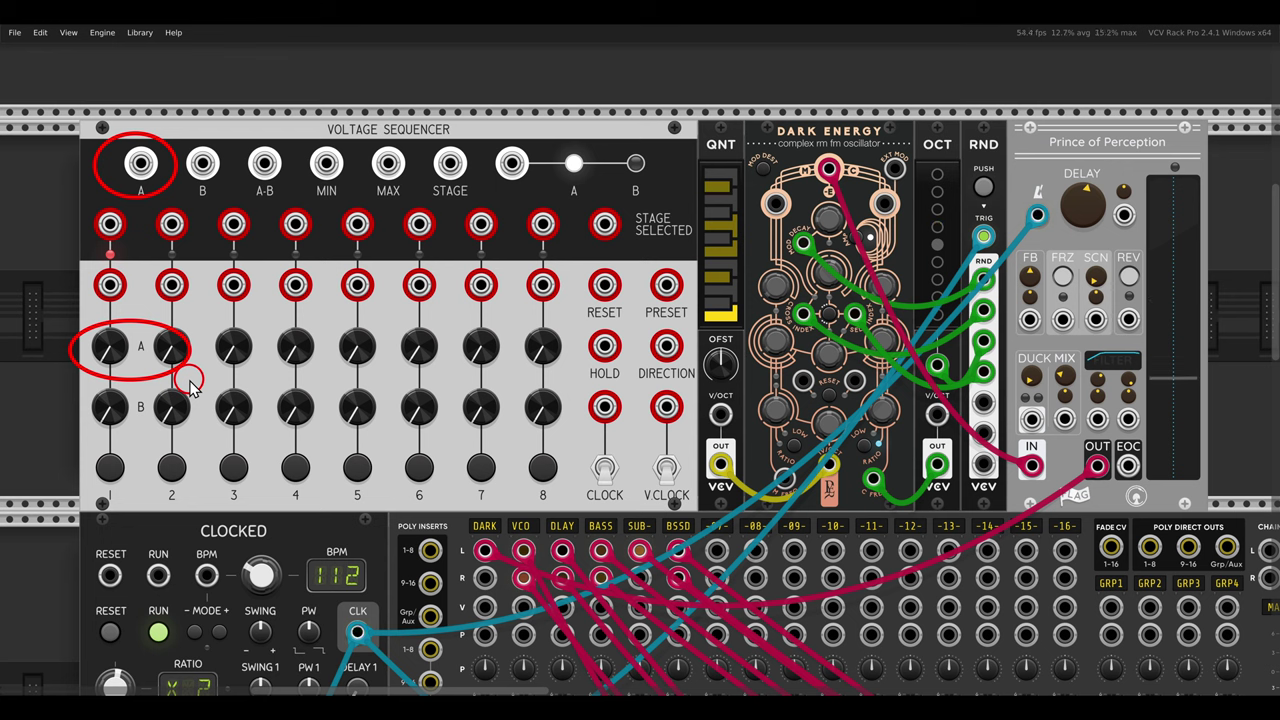
key(Escape)
drag(742, 115, 906, 168)
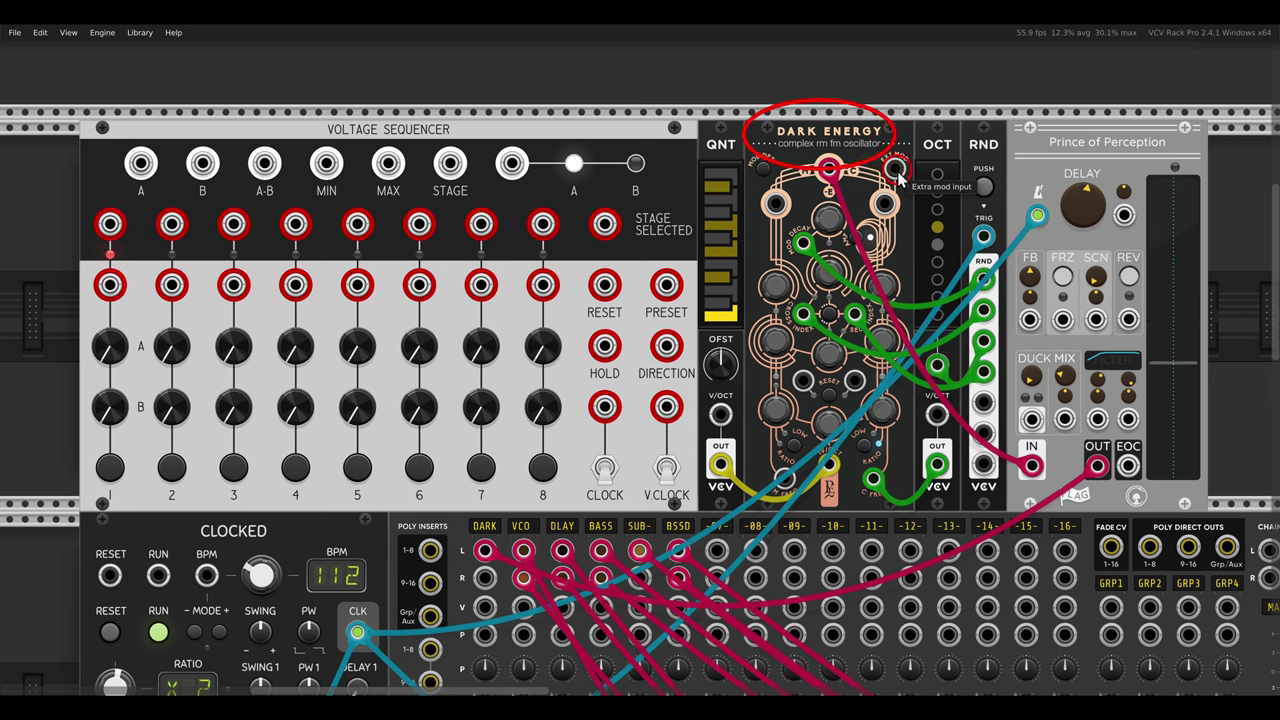
drag(1036, 122, 1196, 168)
drag(1158, 184, 1165, 197)
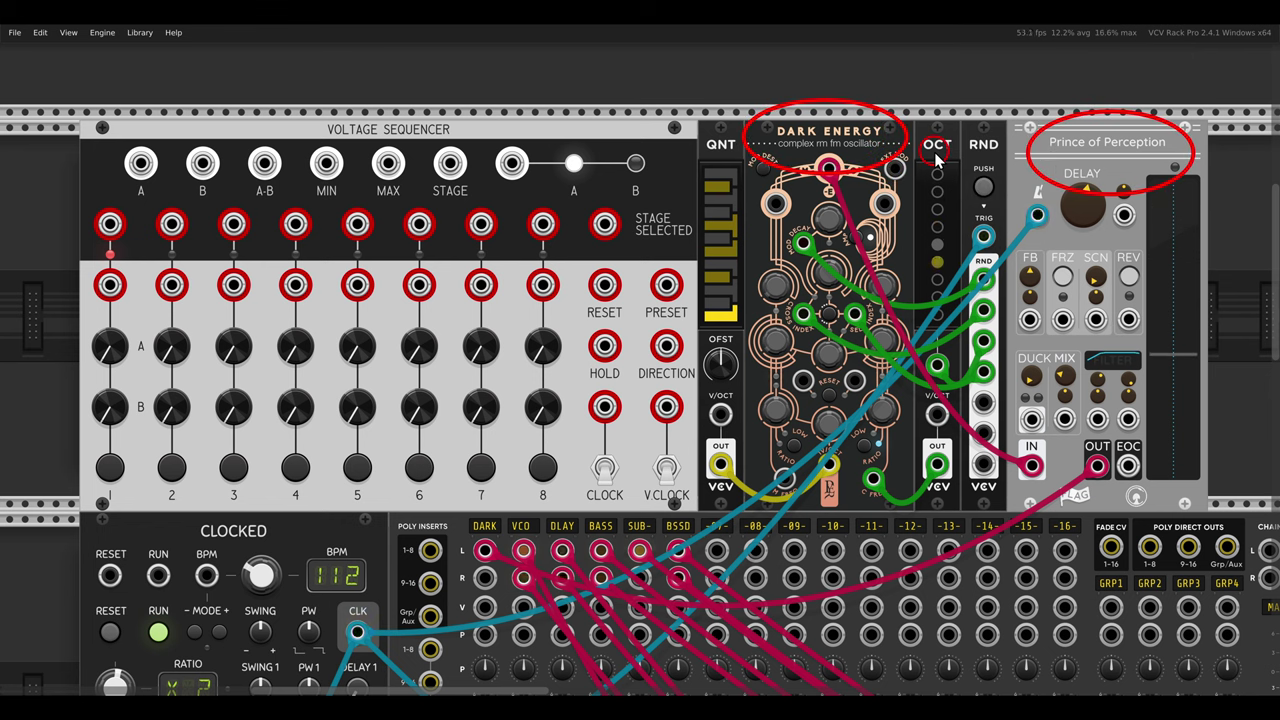
key(Escape)
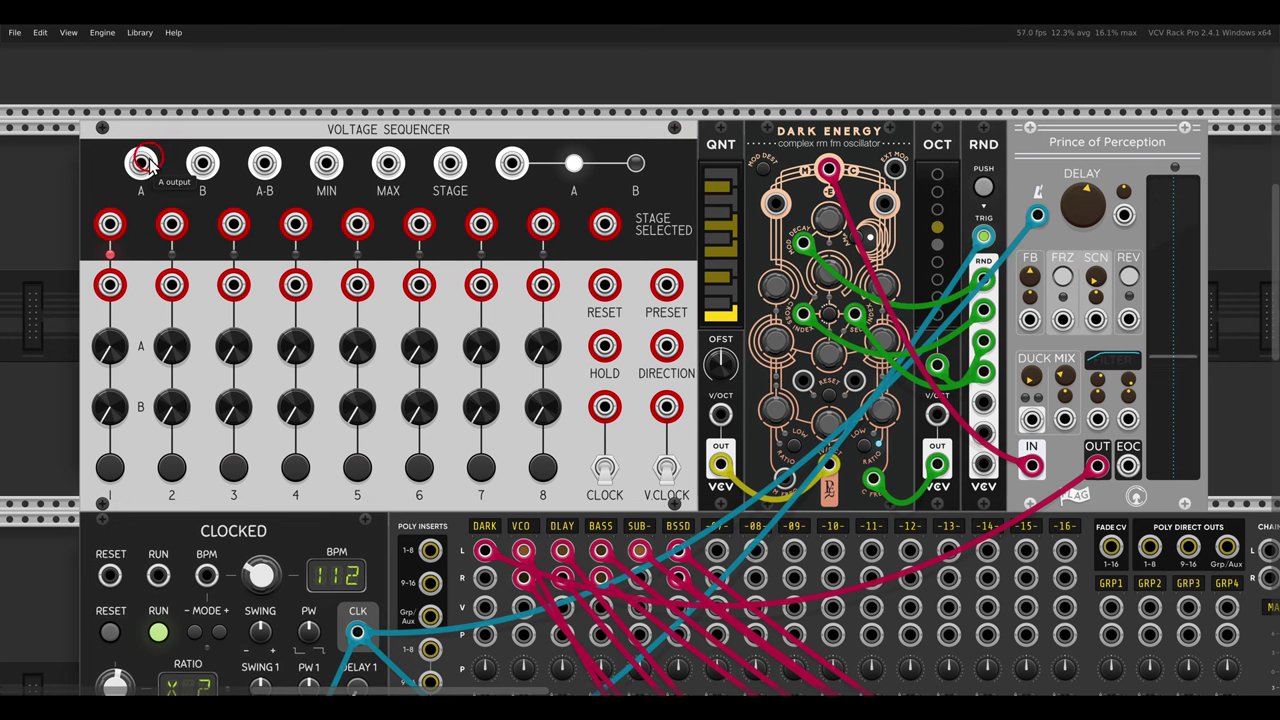
- Patch the Voltage Sequencer's A output into the quantizer's V/OCT input
key(Escape)
mouse_move(143, 162)
mouse_down()
mouse_move(480, 214)
mouse_move(648, 400)
mouse_move(718, 414)
mouse_up()
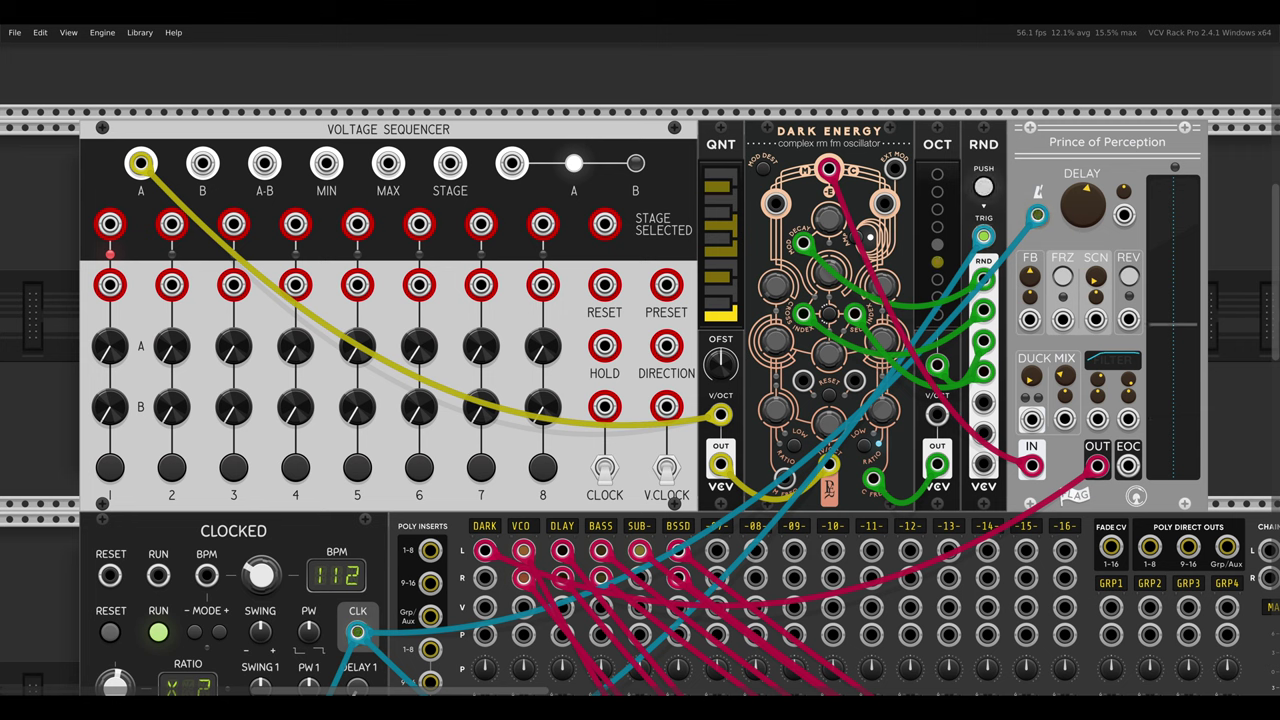
- Manually select stages 1 to 6 of the Voltage Sequencer and raise row A voltages, including those of stages 4 and 6
click(182, 467)
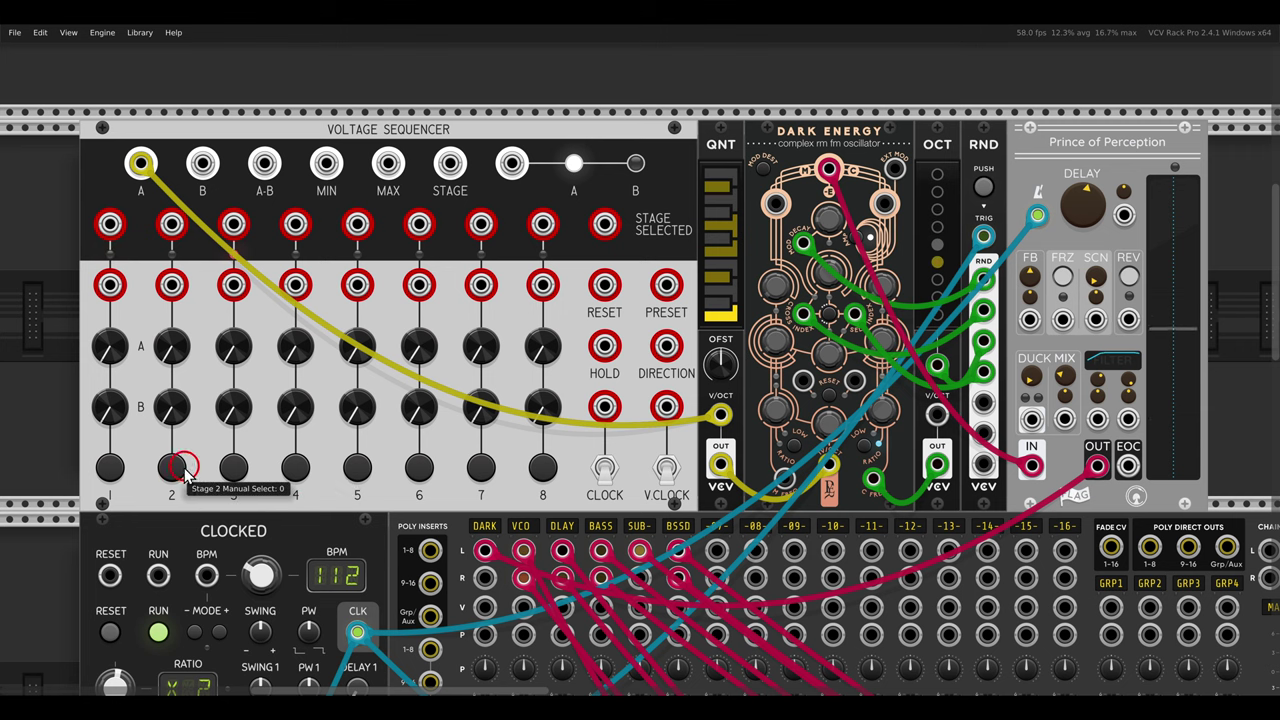
click(121, 471)
click(168, 464)
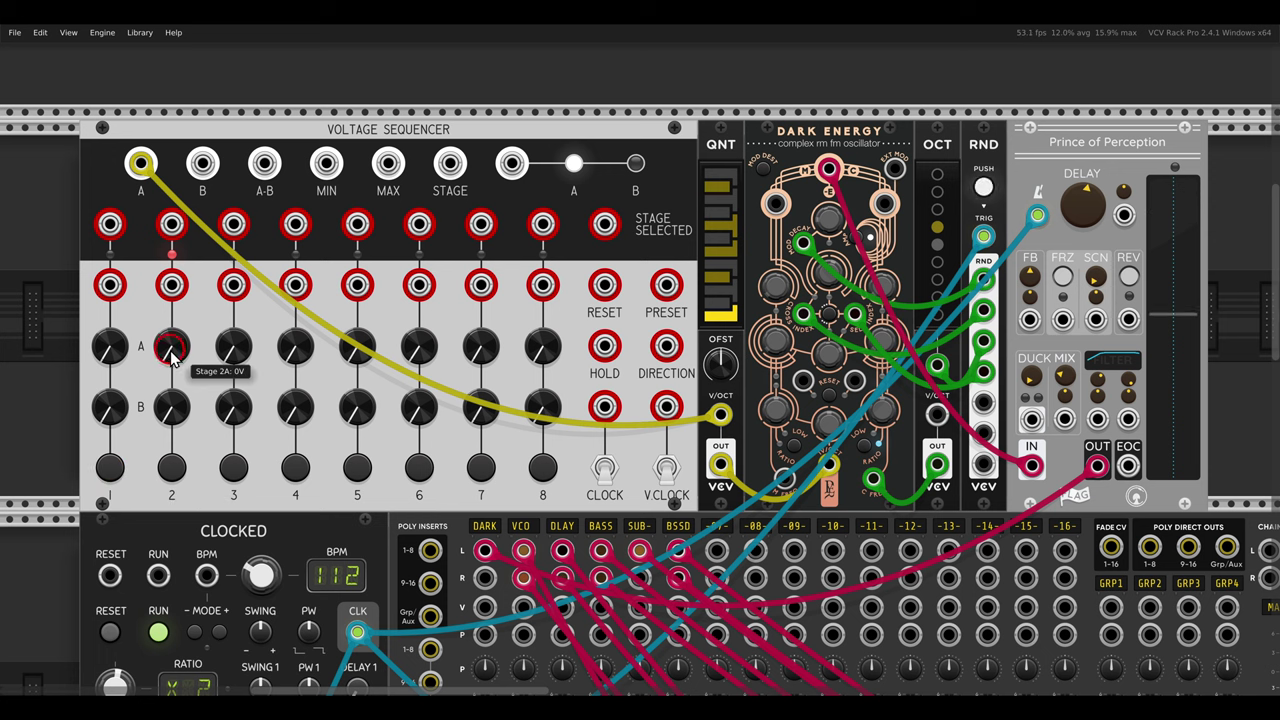
click(228, 445)
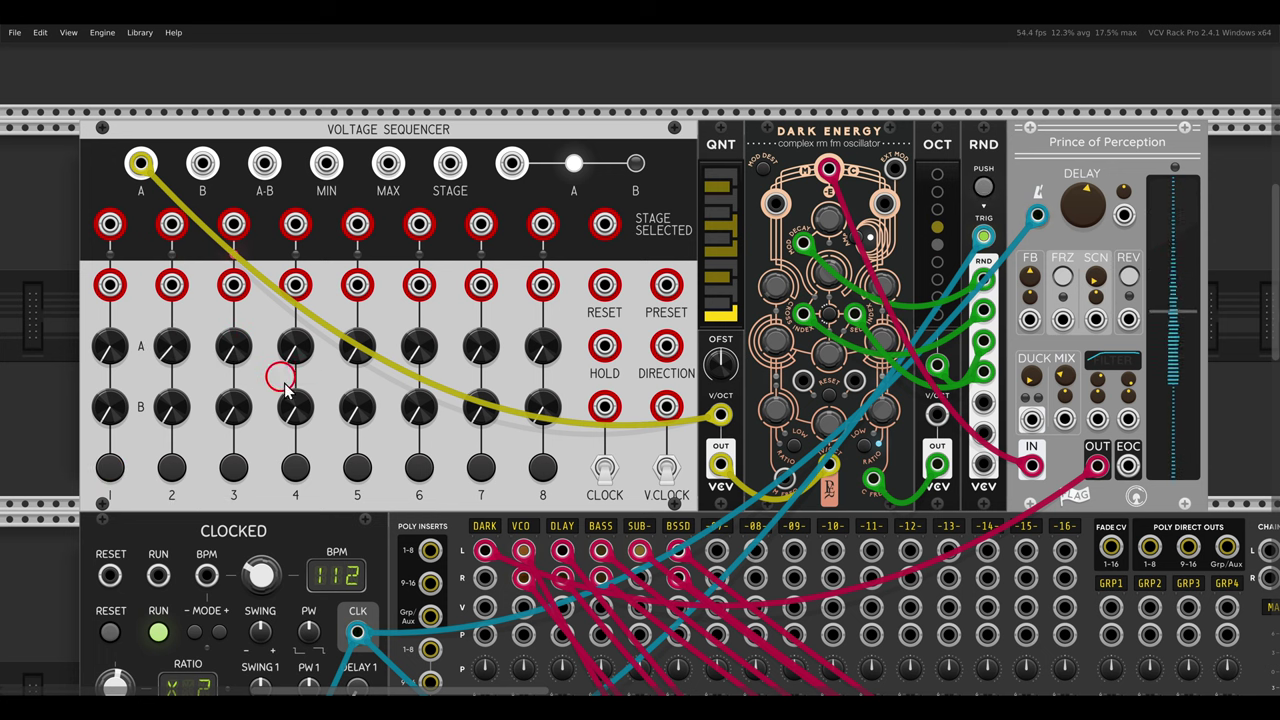
click(295, 467)
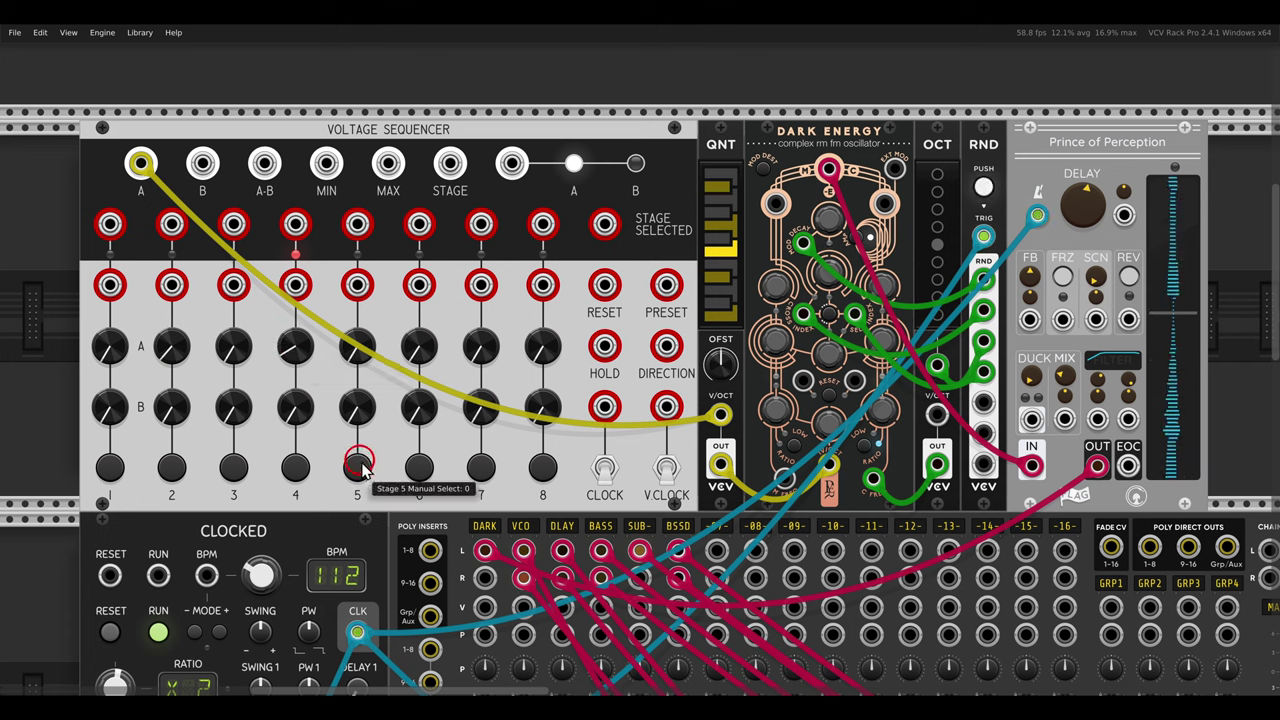
click(416, 466)
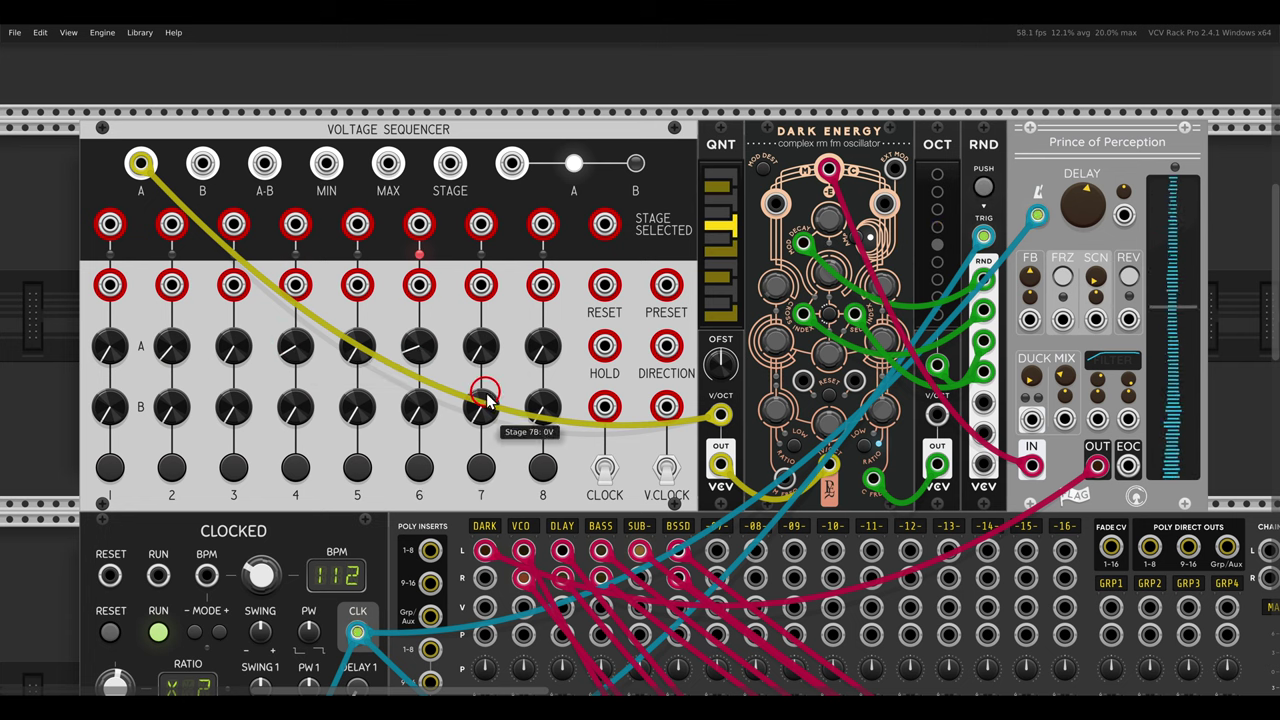
- Manually select stages 7 and 8 and raise their row A voltages, setting stage 8A to about 1.17 V
click(481, 467)
drag(481, 327, 480, 314)
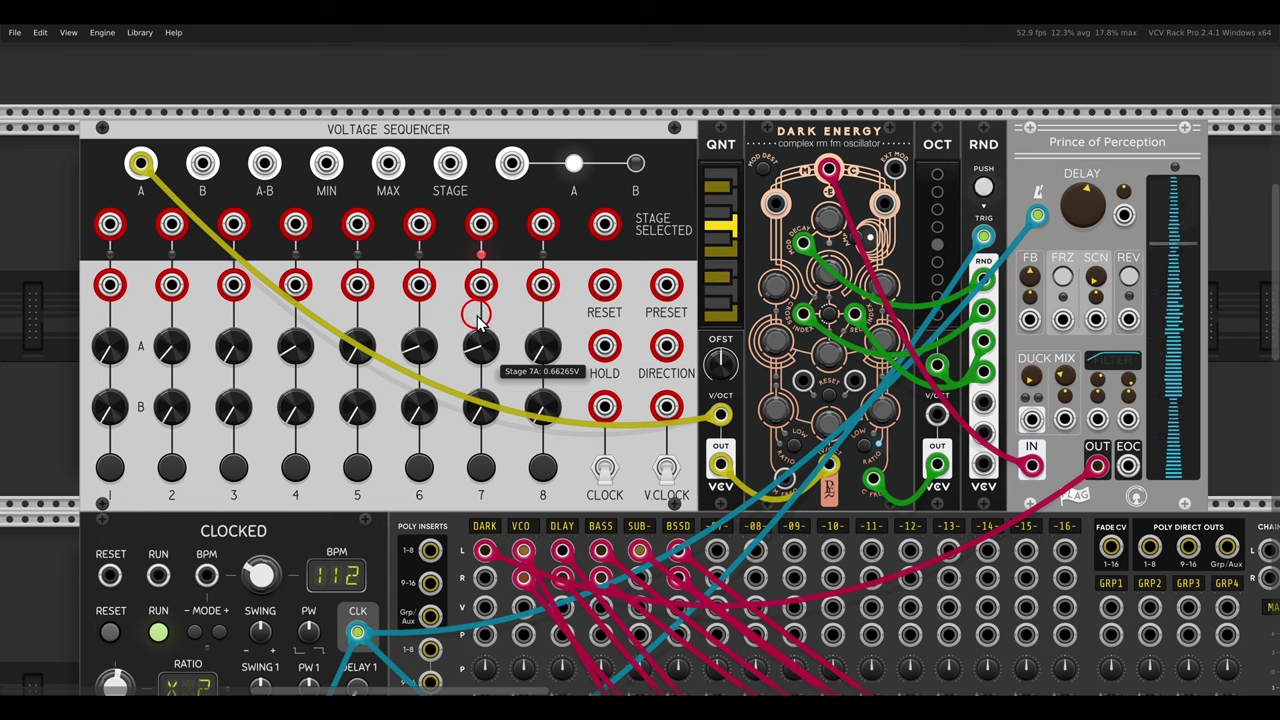
drag(490, 359, 488, 348)
click(542, 466)
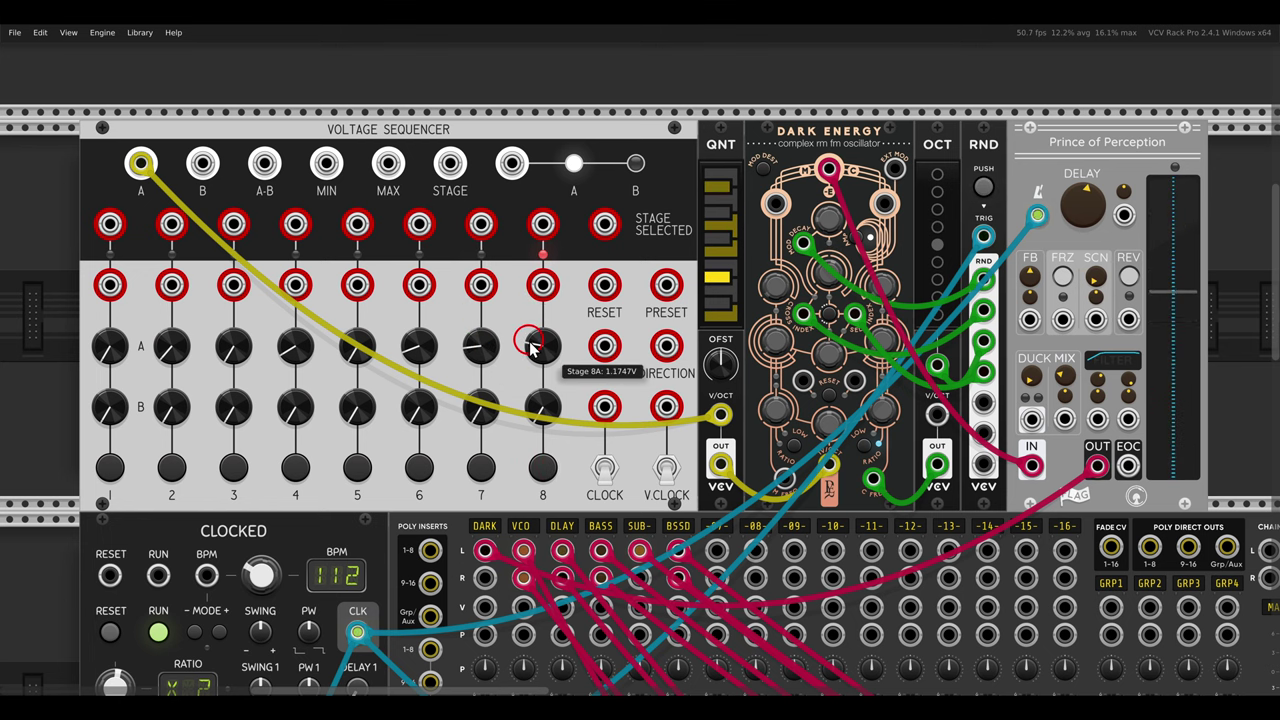
- Patch the Clocked module's Clock 1 output into the Voltage Sequencer's clock input
drag(520, 415, 565, 370)
scroll(566, 370, down, 2)
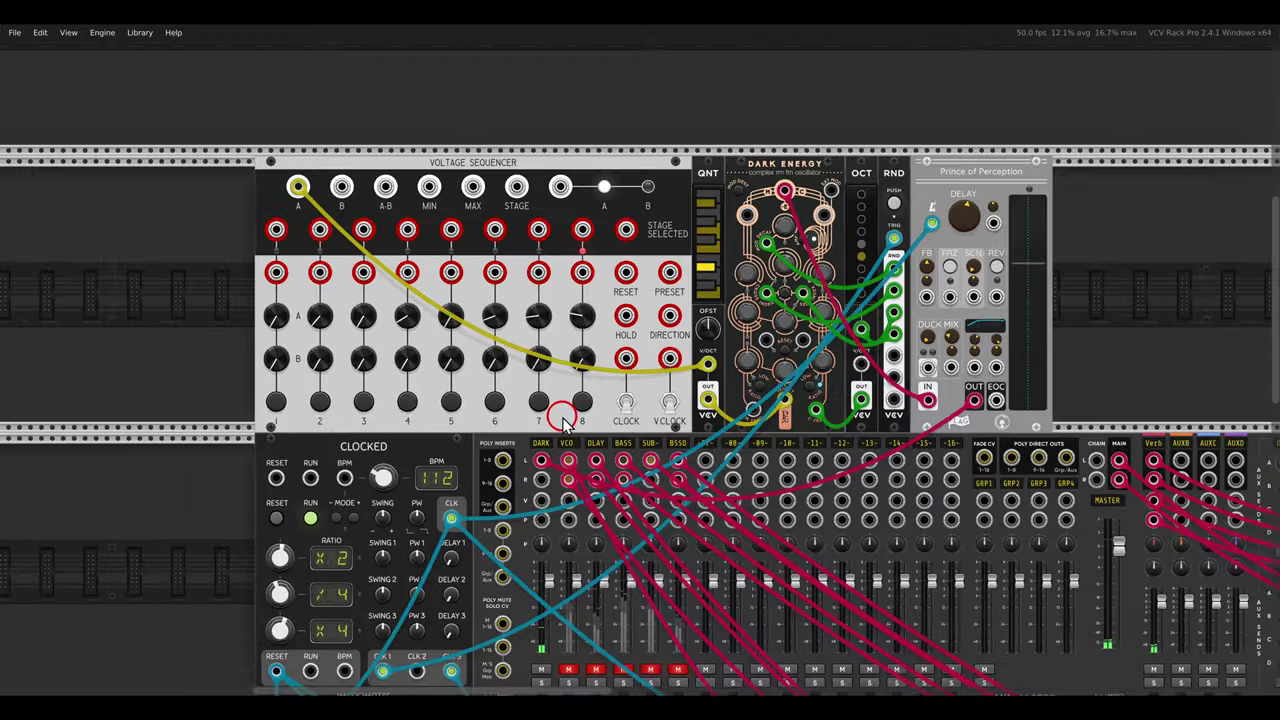
drag(563, 417, 537, 323)
drag(359, 578, 601, 268)
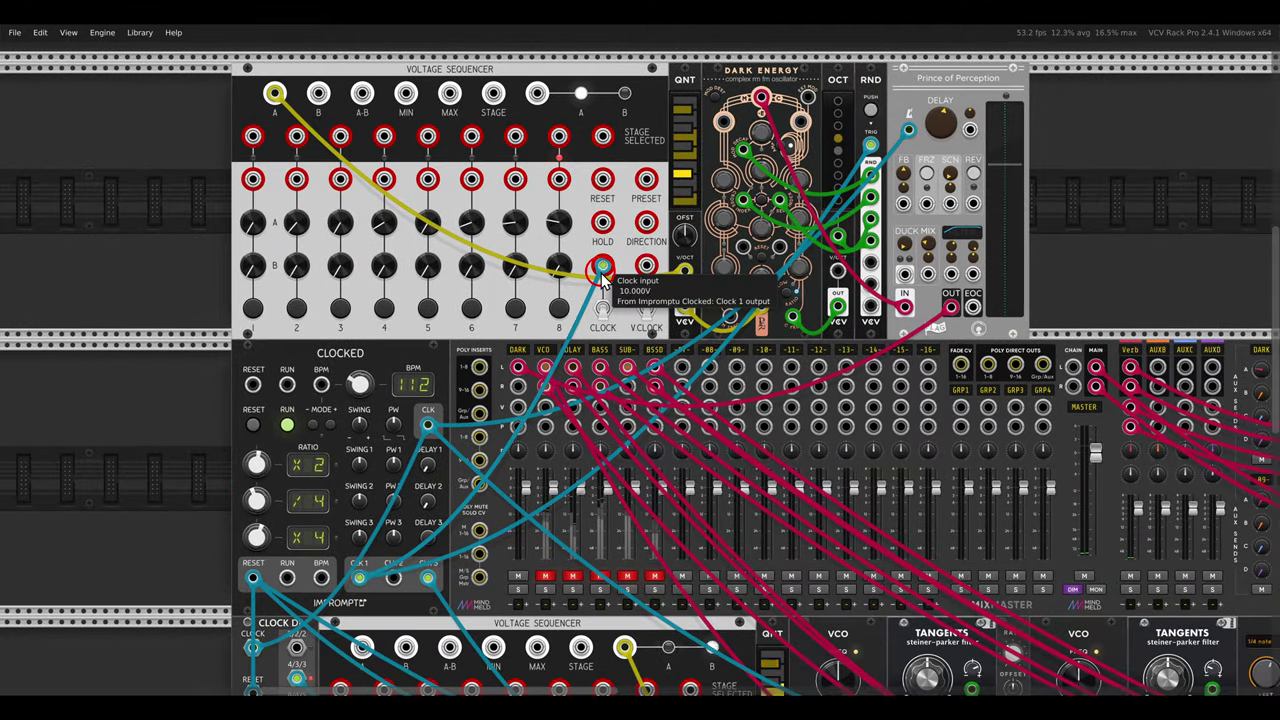
- Patch the Voltage Sequencer's reset input to the Clocked module's reset output
scroll(603, 272, up, 3)
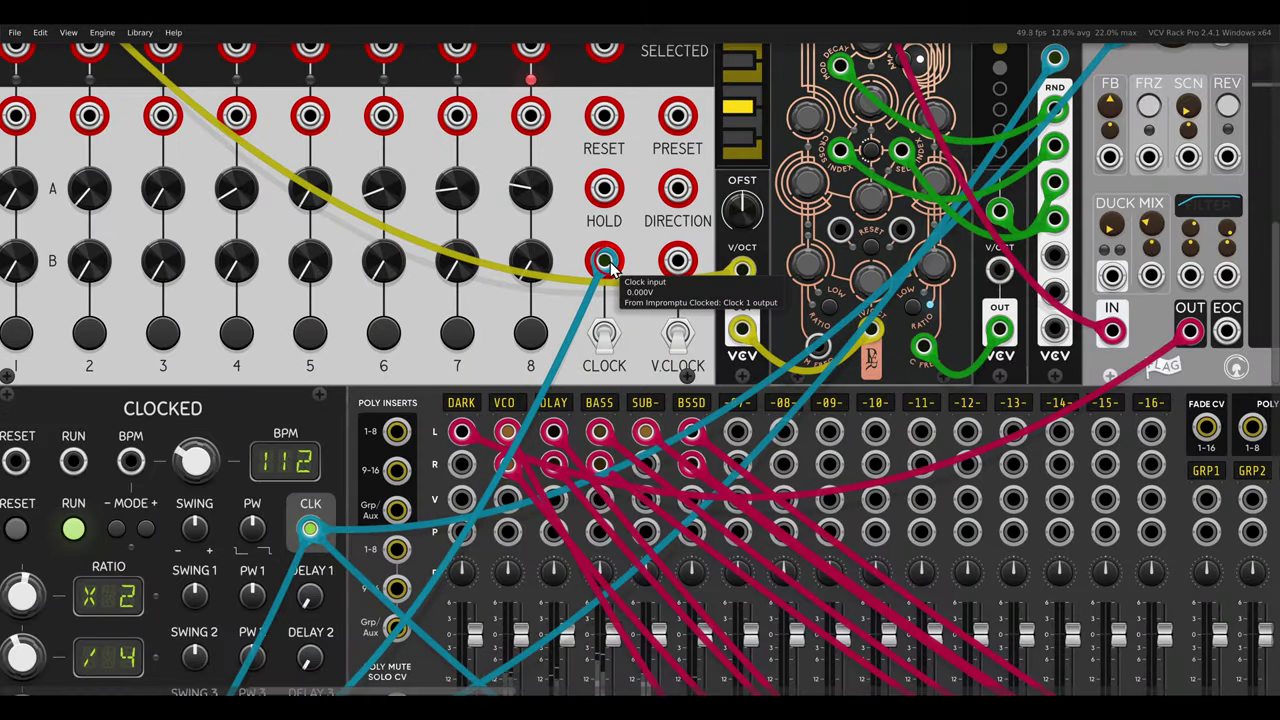
scroll(600, 300, down, 3)
scroll(513, 377, up, 2)
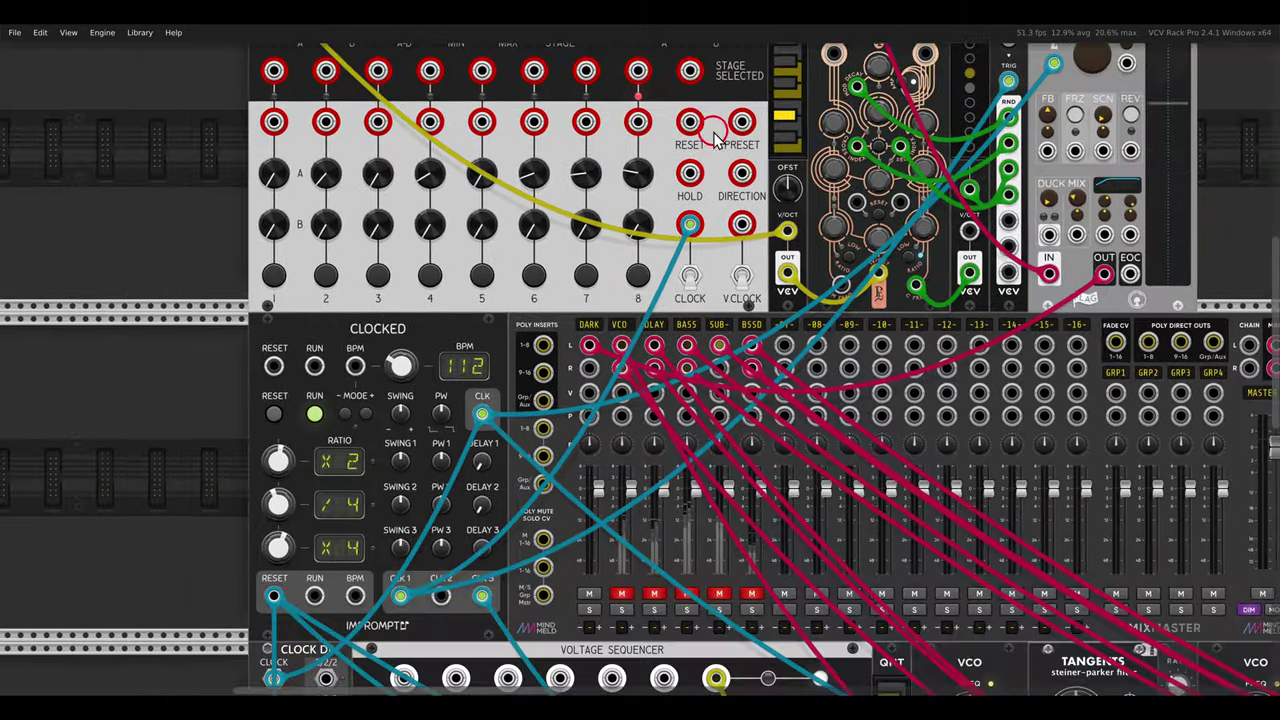
drag(697, 124, 273, 595)
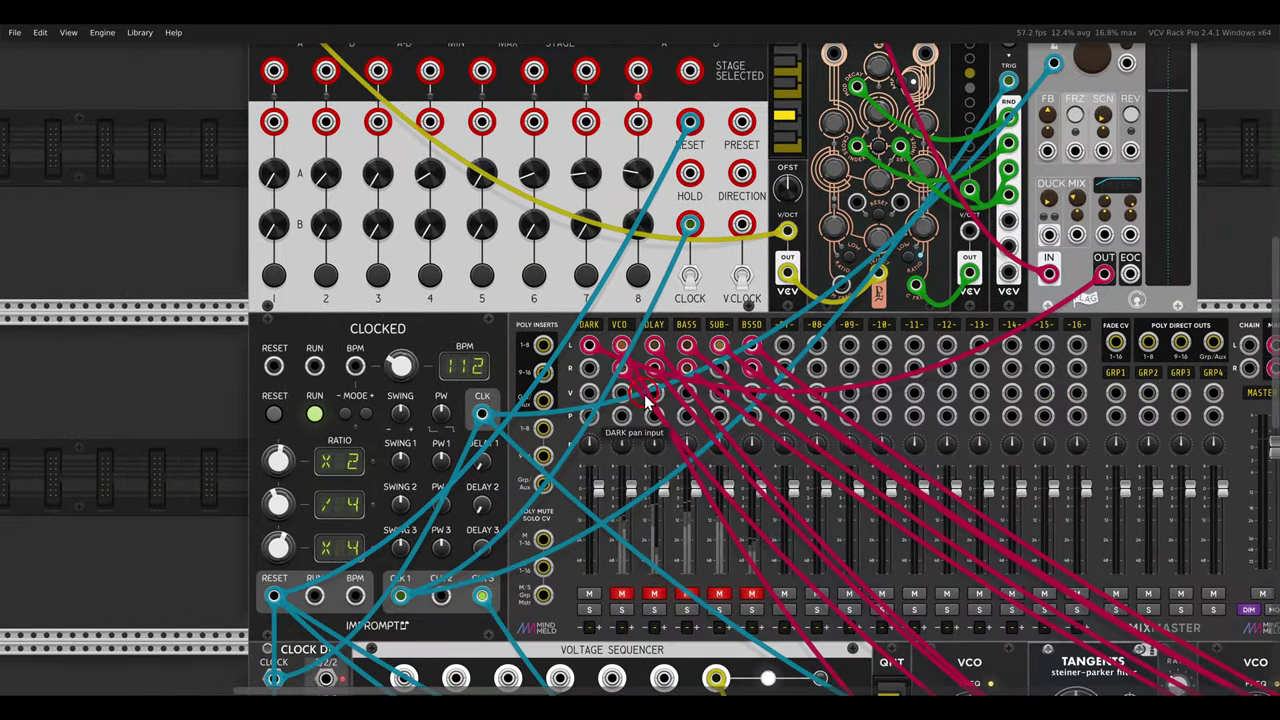
- Switch on the clock of the upper Voltage Sequencer so that it advances through its stages
scroll(655, 262, up, 2)
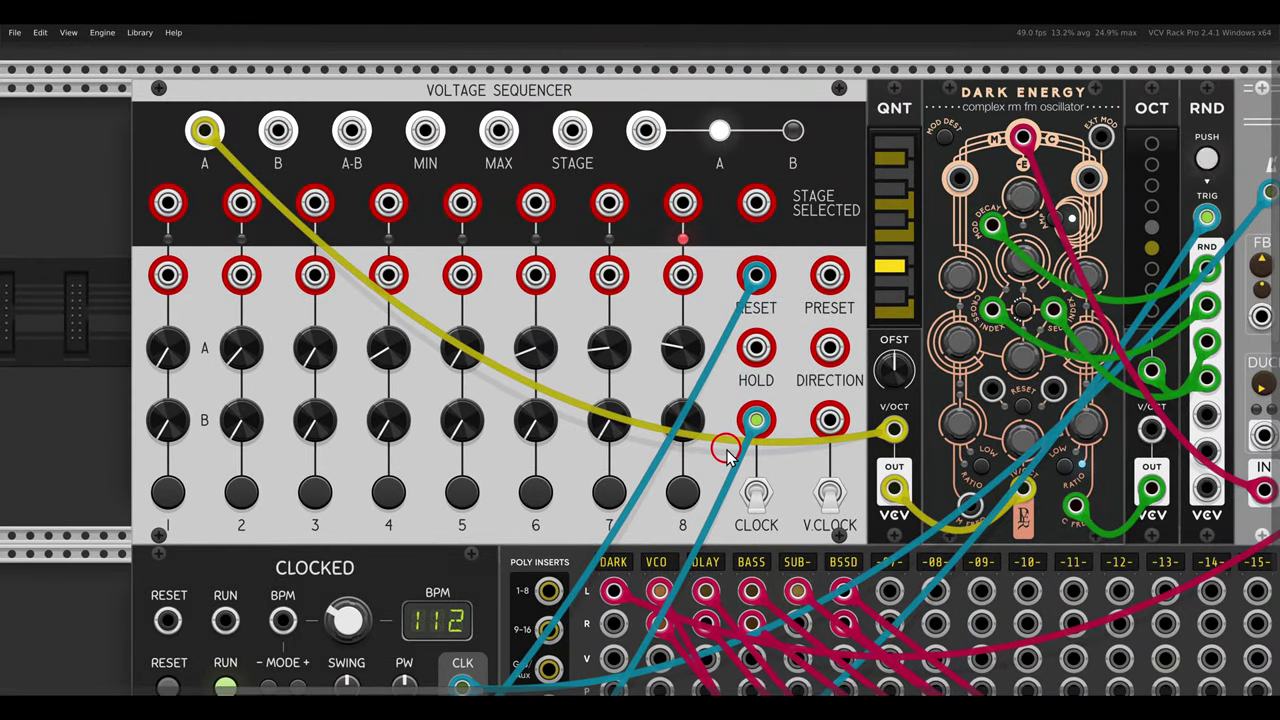
click(756, 497)
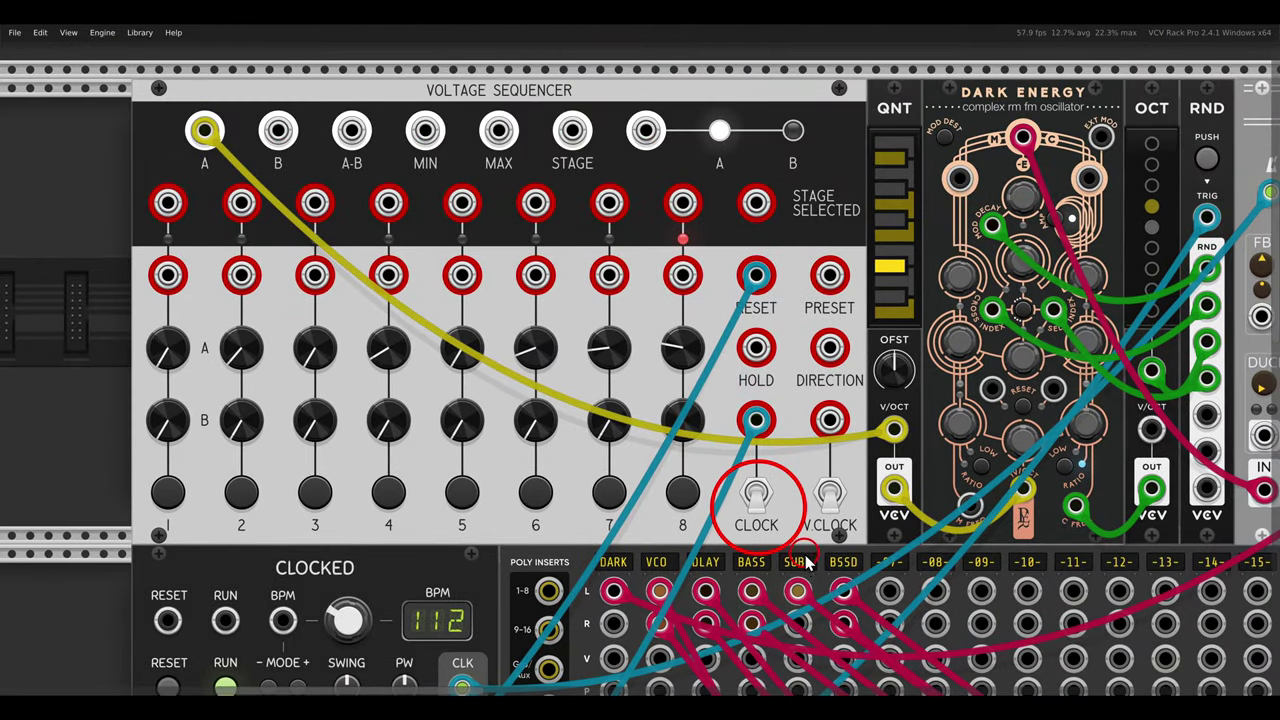
click(762, 499)
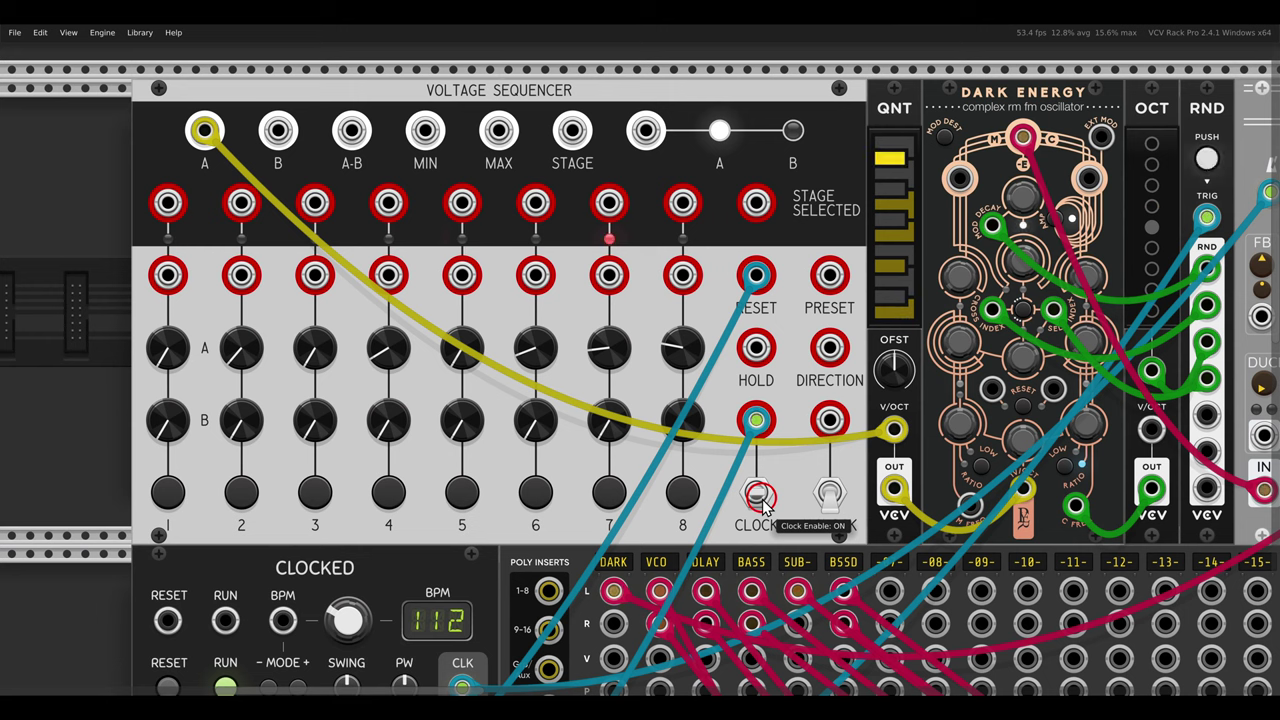
click(764, 502)
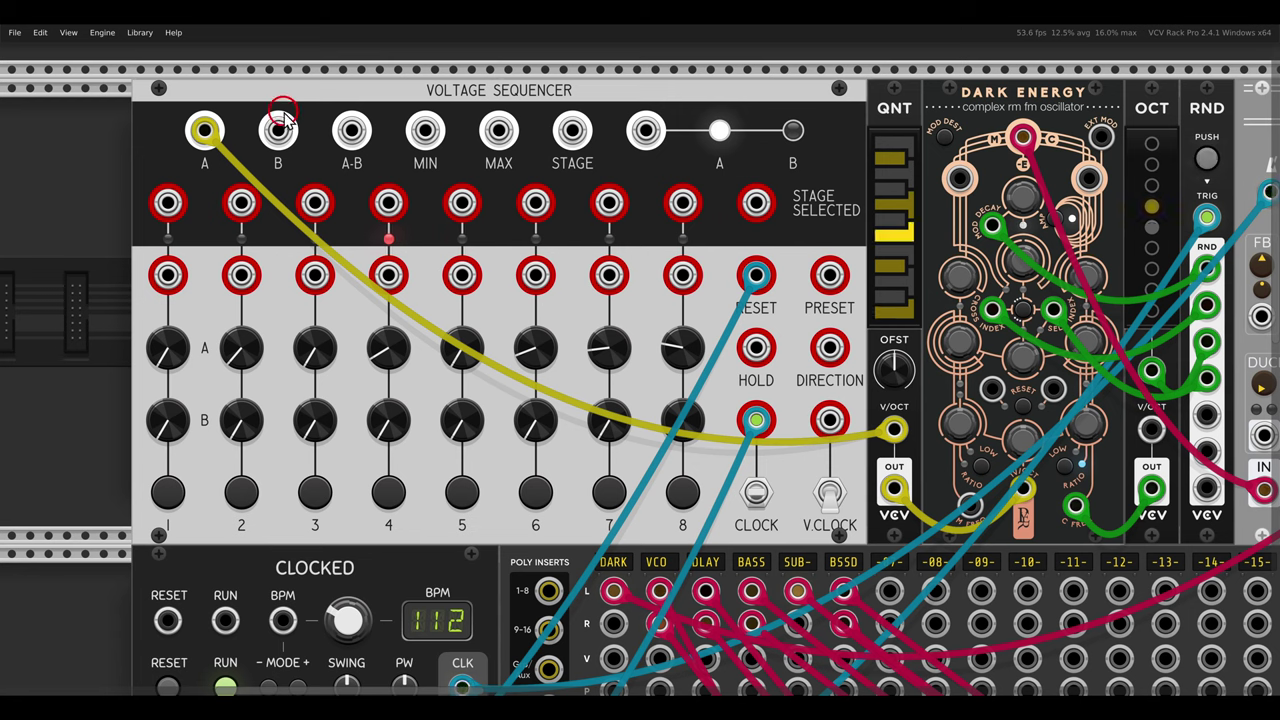
- Move the quantizer's cable from the sequencer's A output to its B output and raise the row B stage voltages
drag(205, 130, 278, 130)
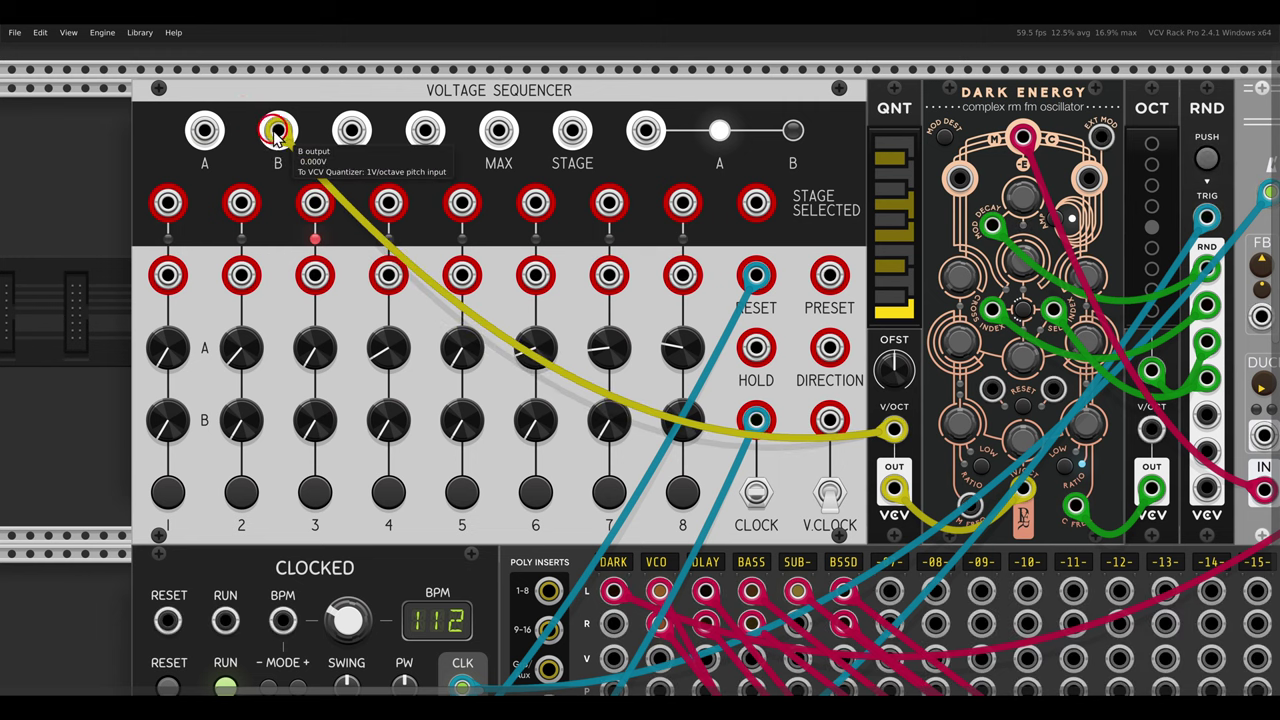
drag(163, 430, 154, 406)
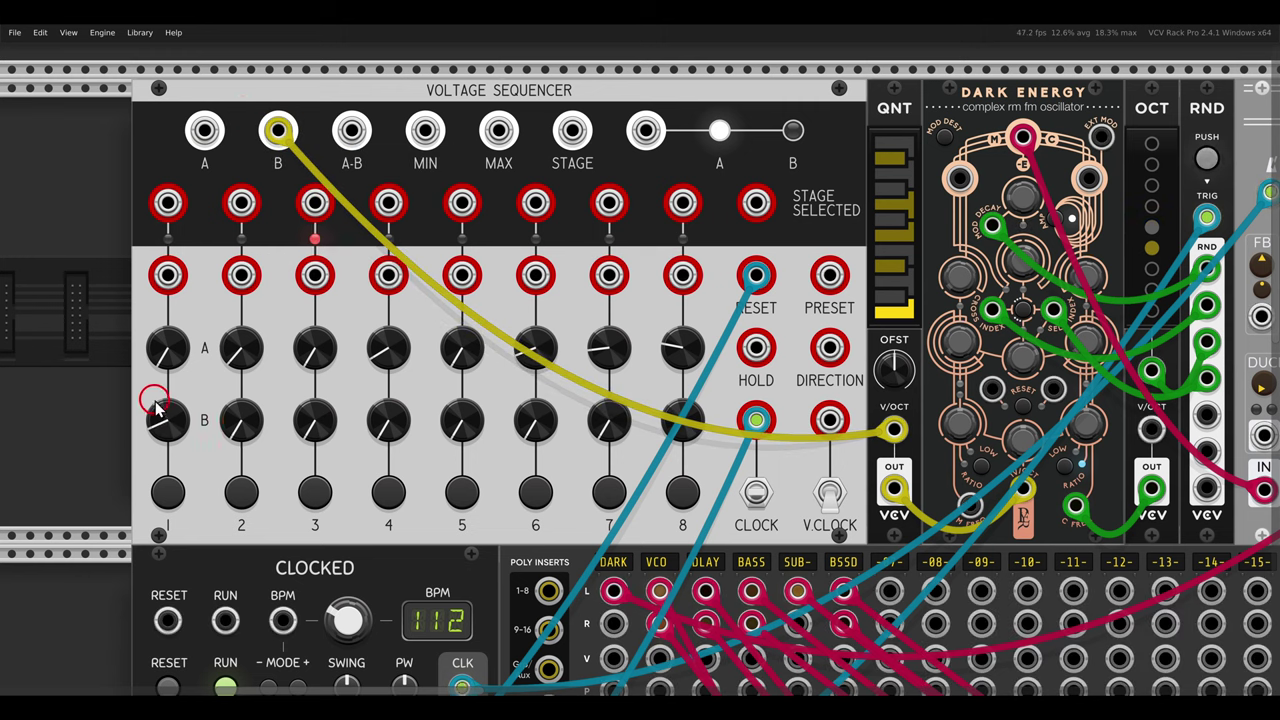
drag(250, 429, 241, 408)
drag(315, 424, 320, 390)
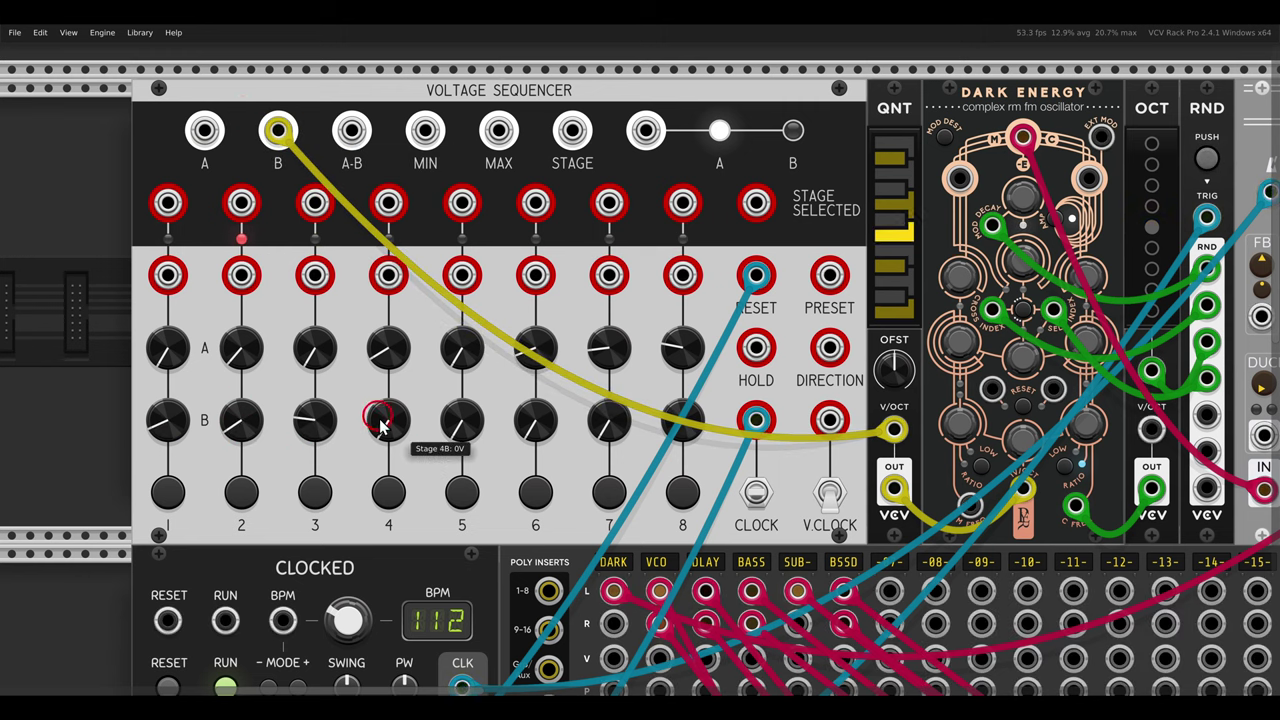
drag(379, 419, 373, 394)
drag(469, 424, 470, 396)
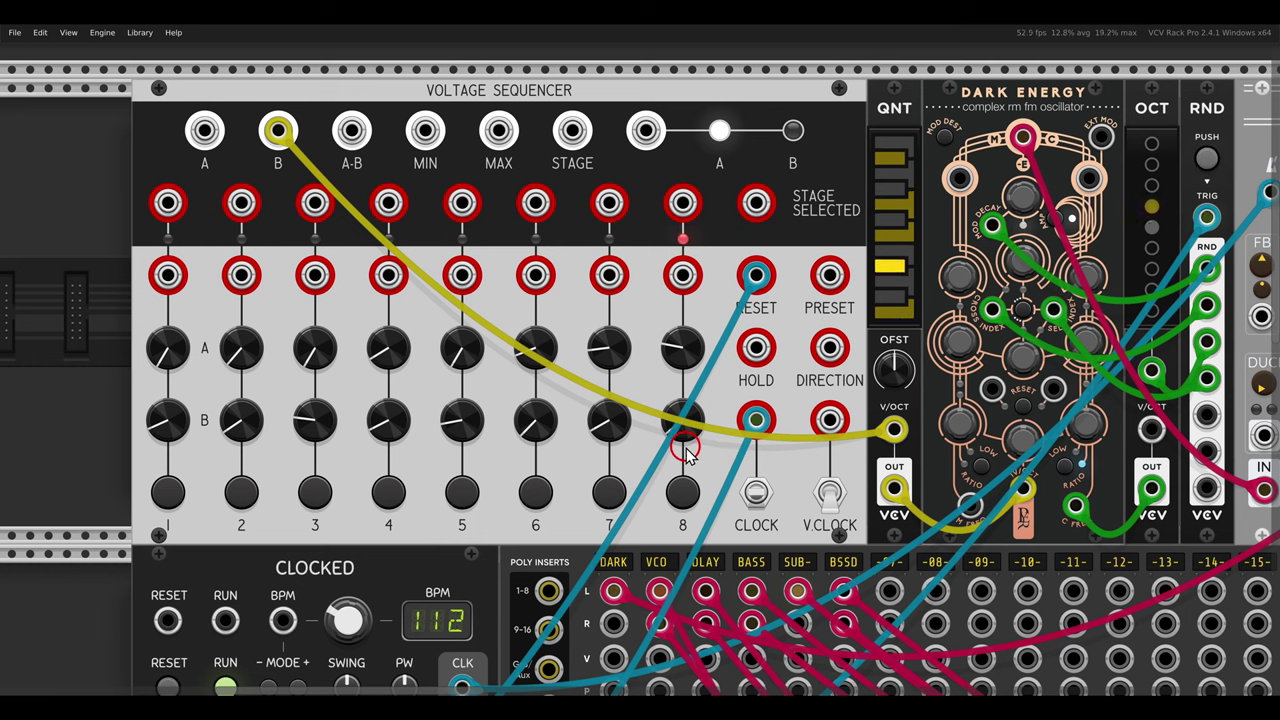
drag(732, 479, 712, 469)
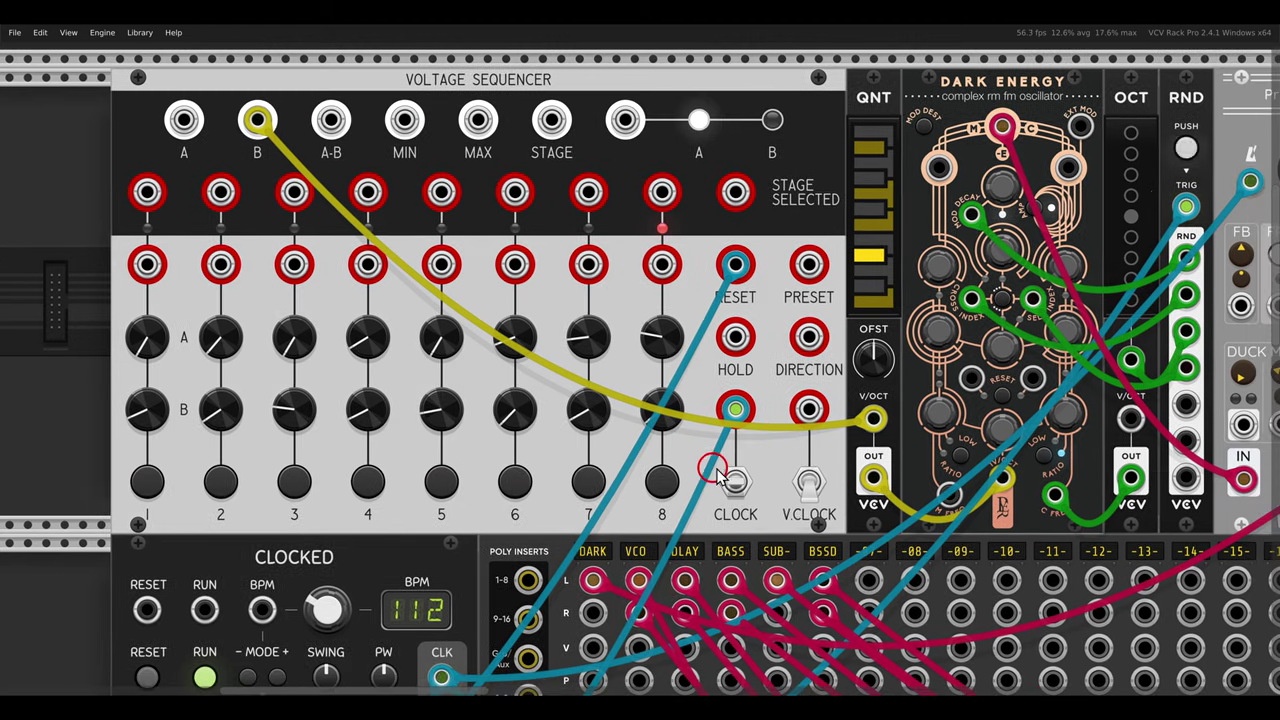
drag(823, 448, 857, 531)
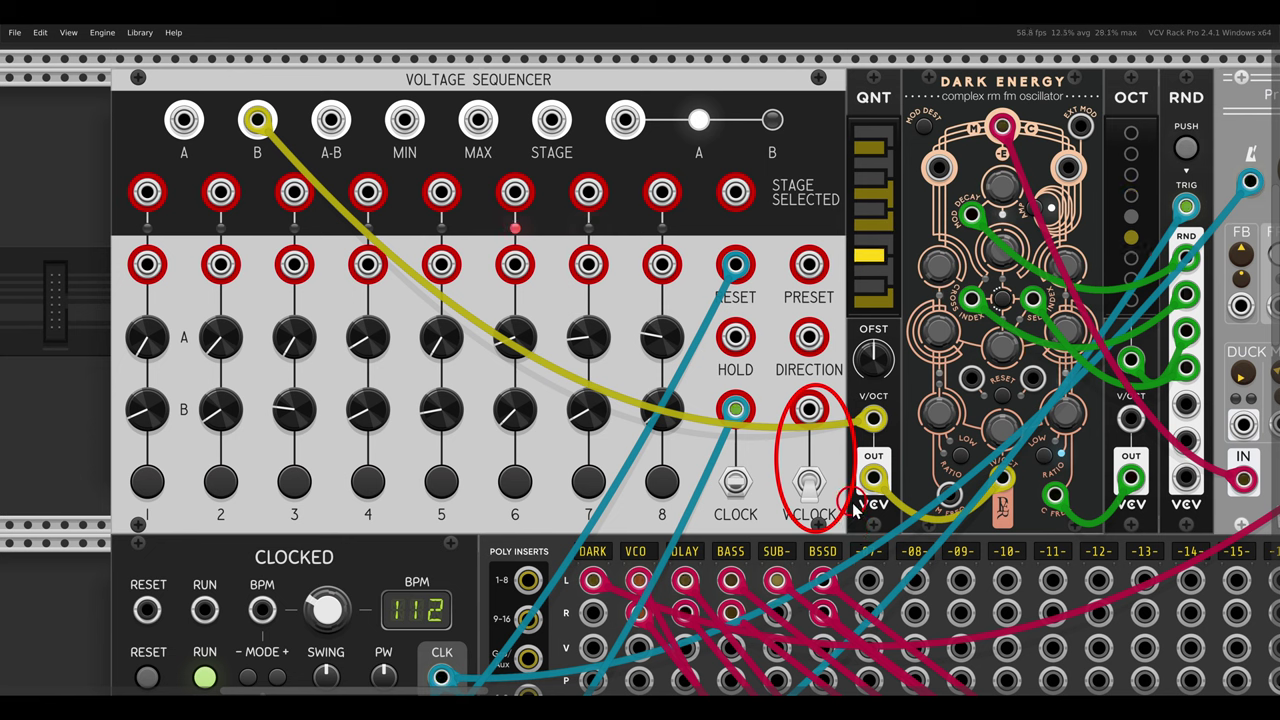
key(Escape)
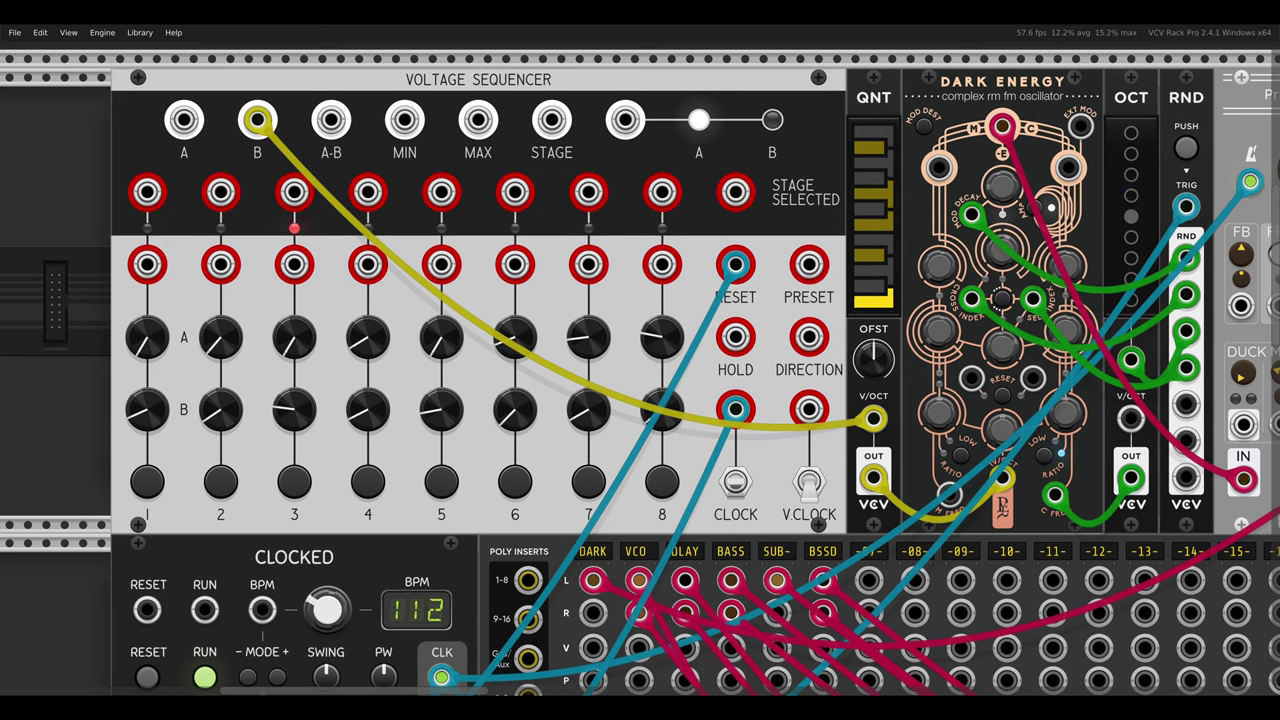
- Patch the Clocked module's Clock 2 output, divided by 4, into the sequencer's V.CLOCK input and enable the vertical clock
scroll(459, 391, down, 3)
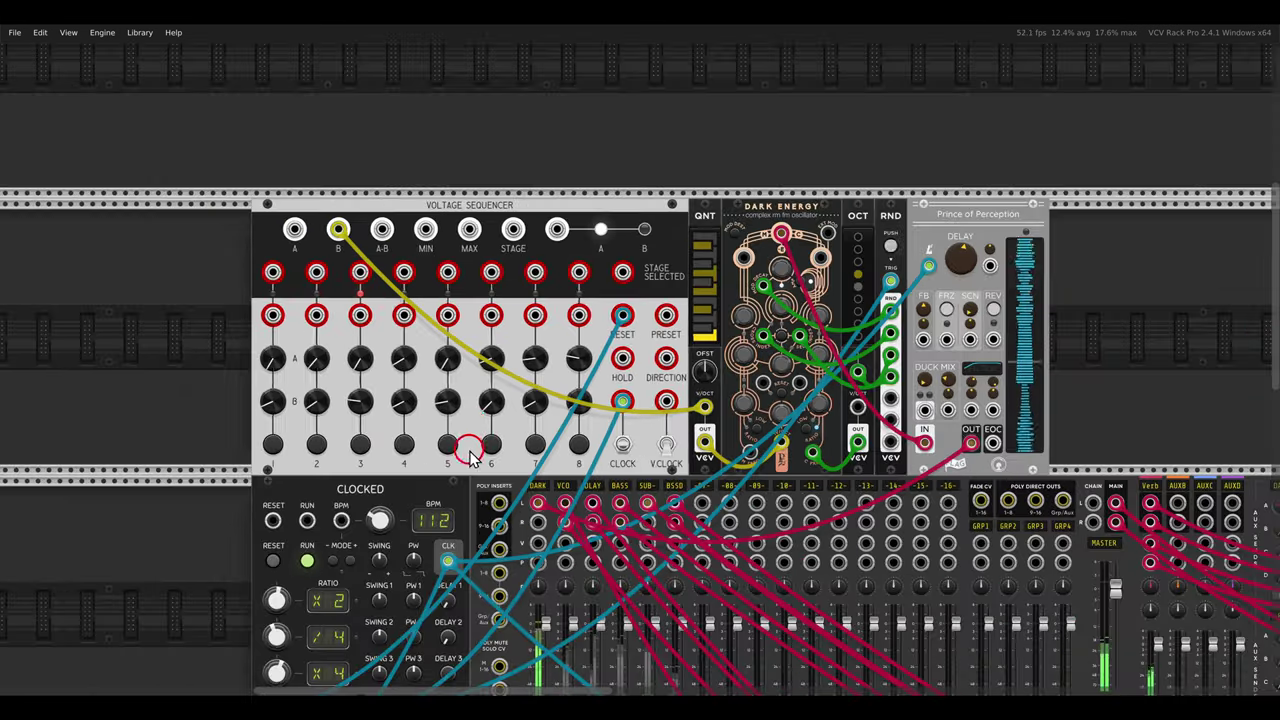
drag(469, 453, 453, 278)
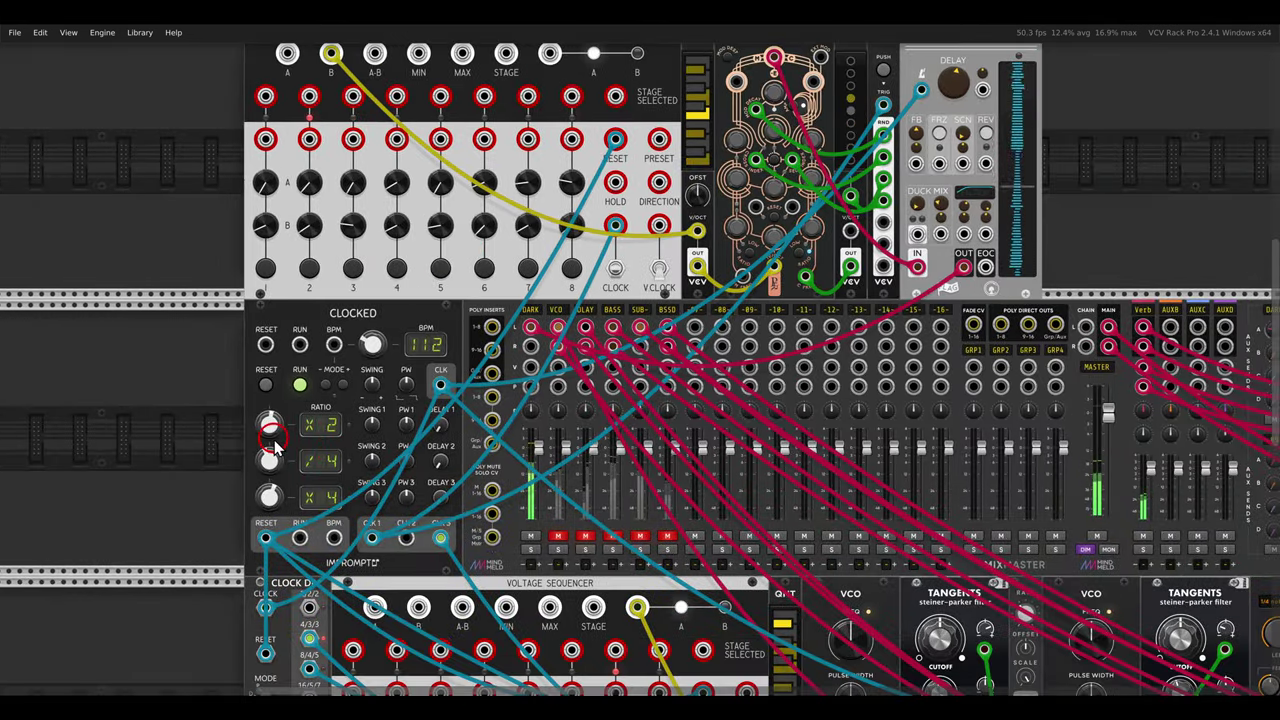
mouse_move(270, 437)
mouse_down()
mouse_move(386, 505)
mouse_move(406, 540)
mouse_up()
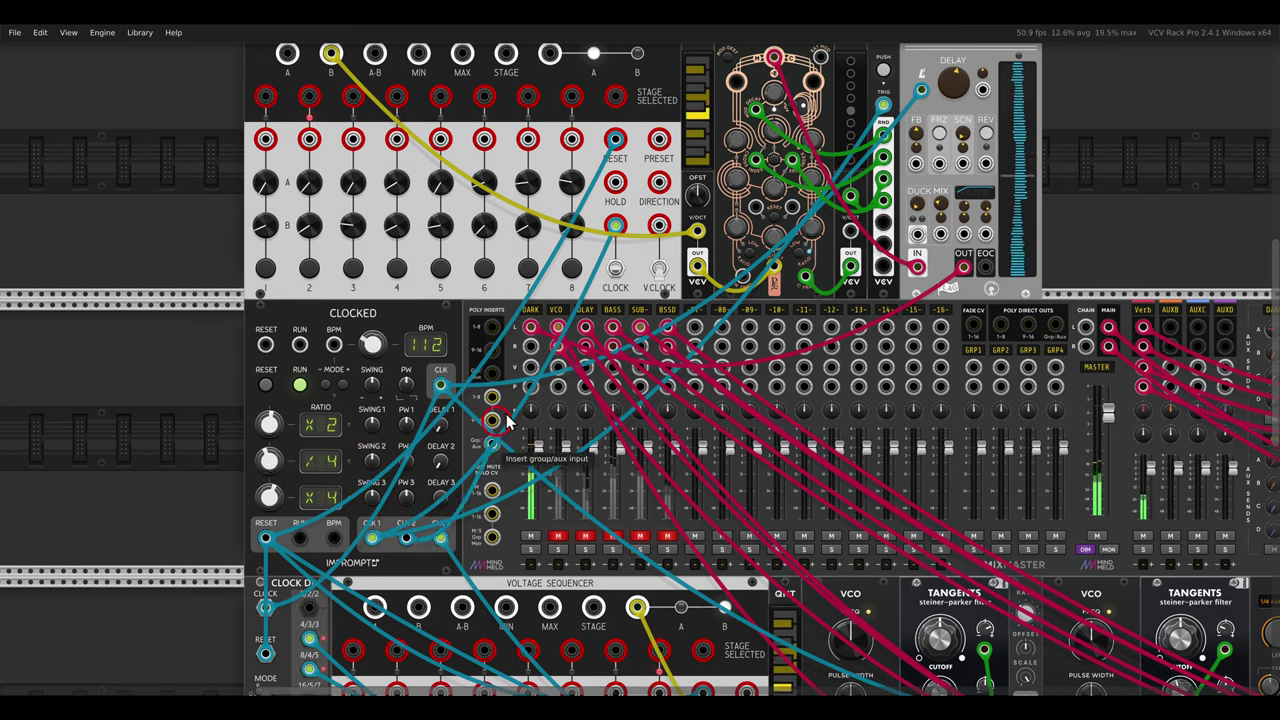
scroll(612, 226, up, 3)
drag(588, 150, 659, 333)
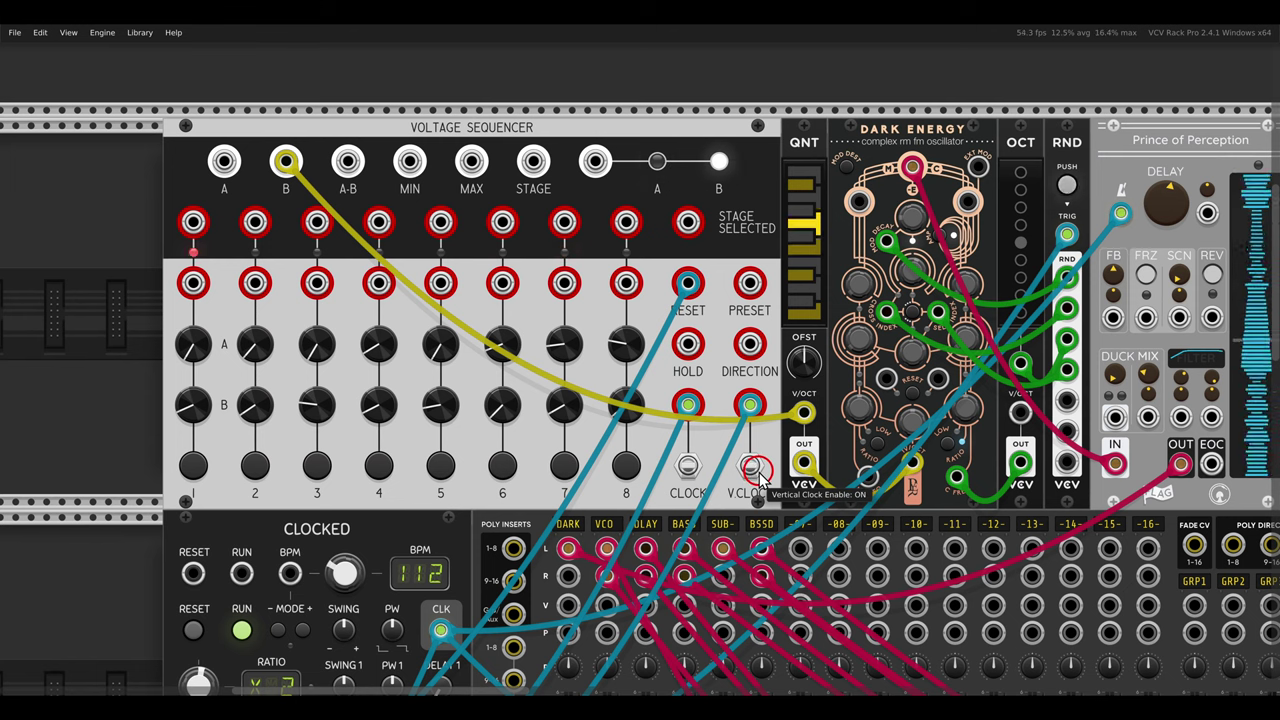
click(661, 164)
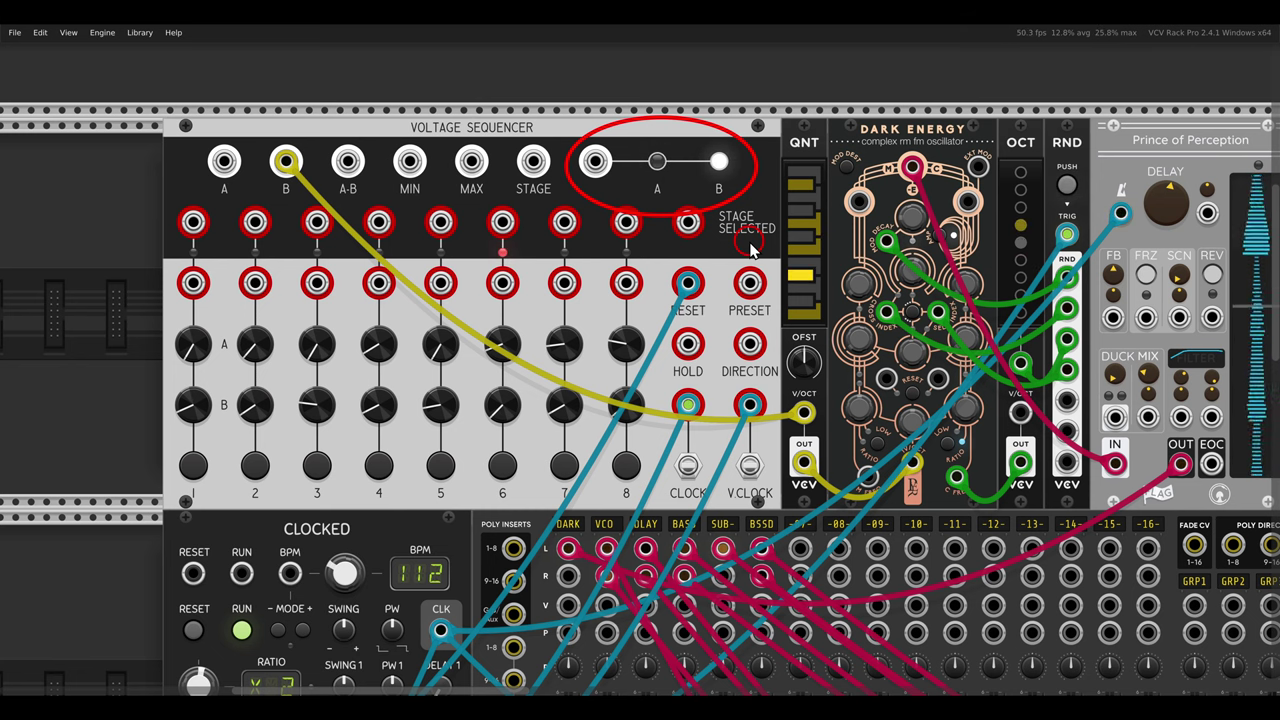
- Move the quantizer's cable from the upper Voltage Sequencer's B output to its alternating A/B output
mouse_move(285, 160)
mouse_down()
mouse_move(604, 152)
mouse_move(595, 160)
mouse_up()
click(615, 319)
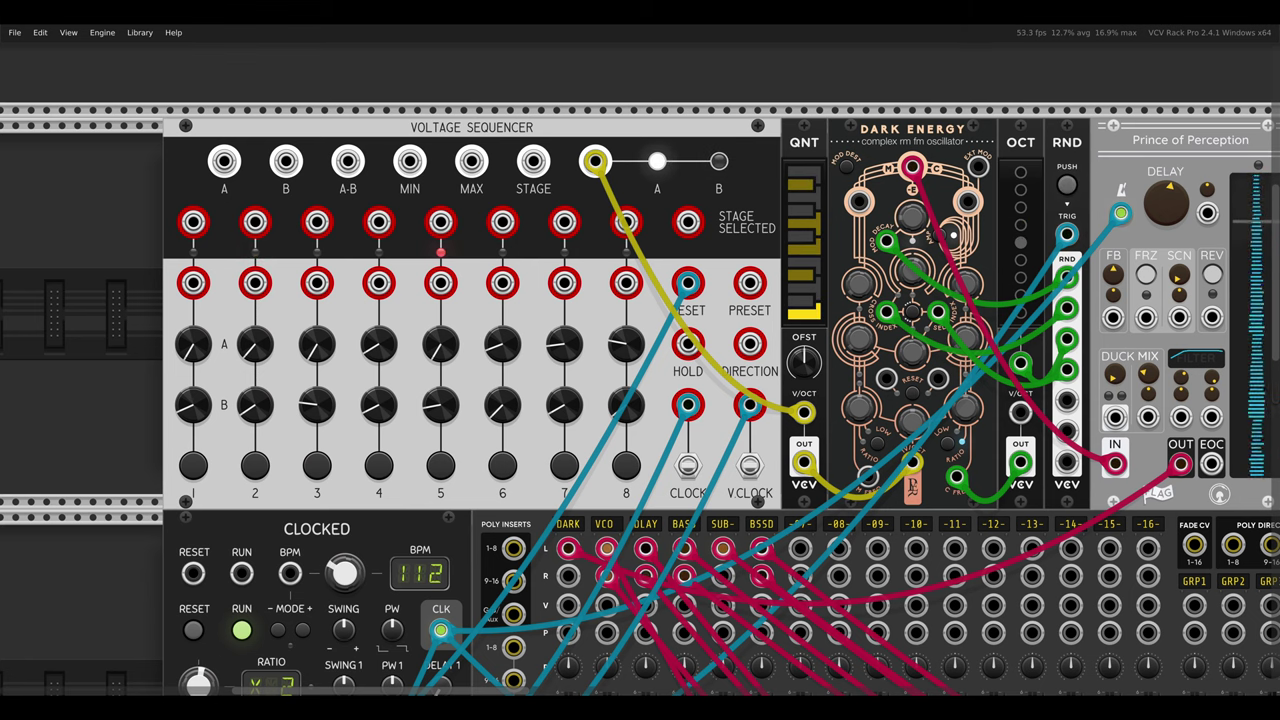
- Set the Clocked module's Clock 2 ratio to divided by 3, changing the rate of the vertical clock
scroll(314, 330, down, 5)
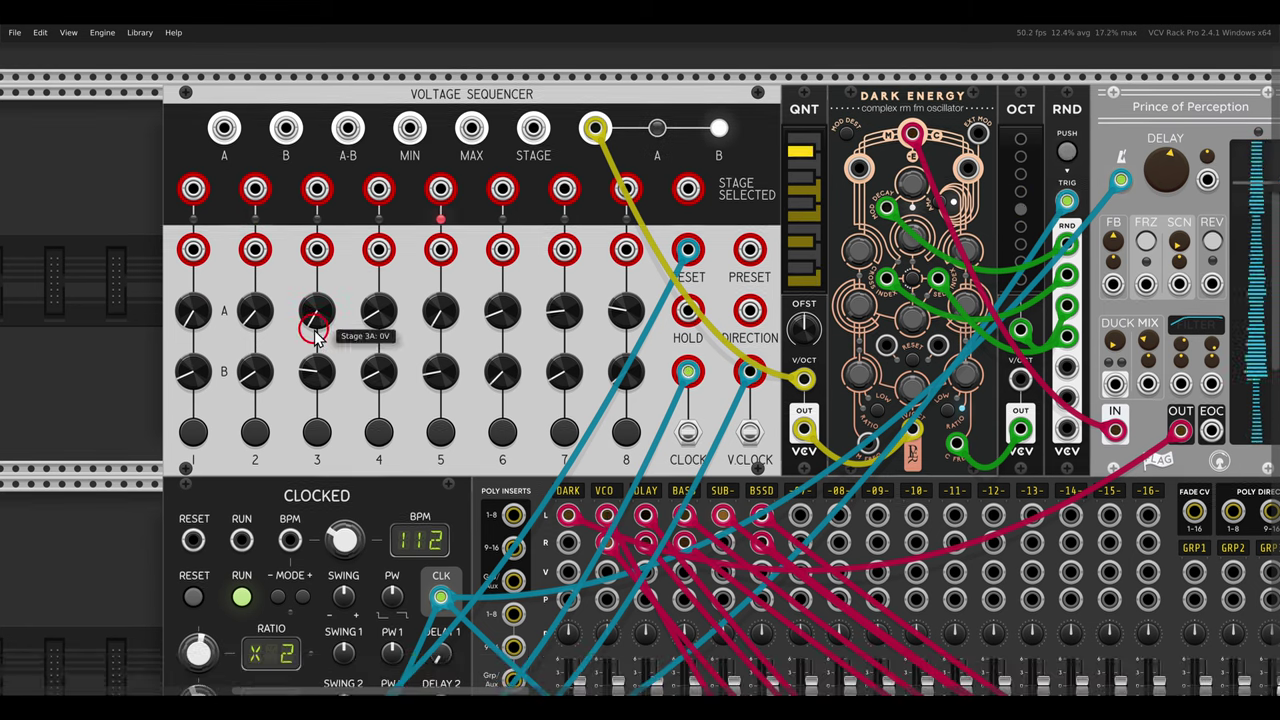
mouse_move(208, 538)
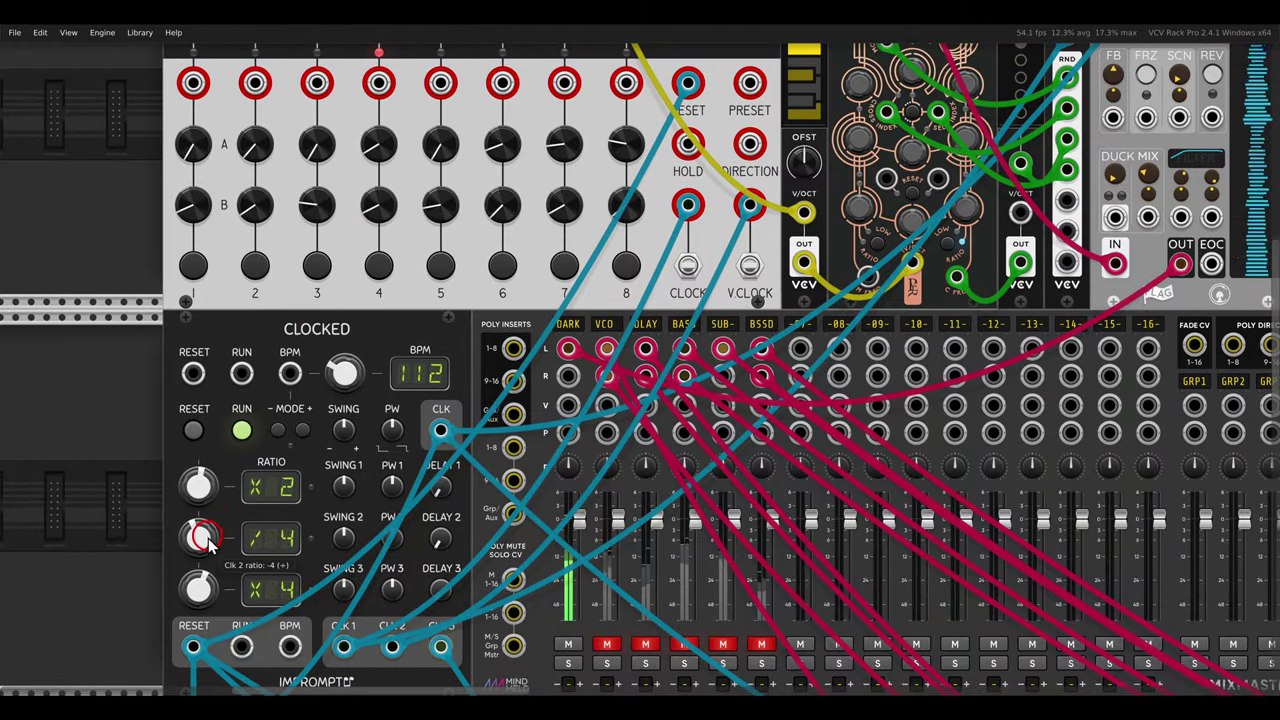
drag(201, 542, 201, 534)
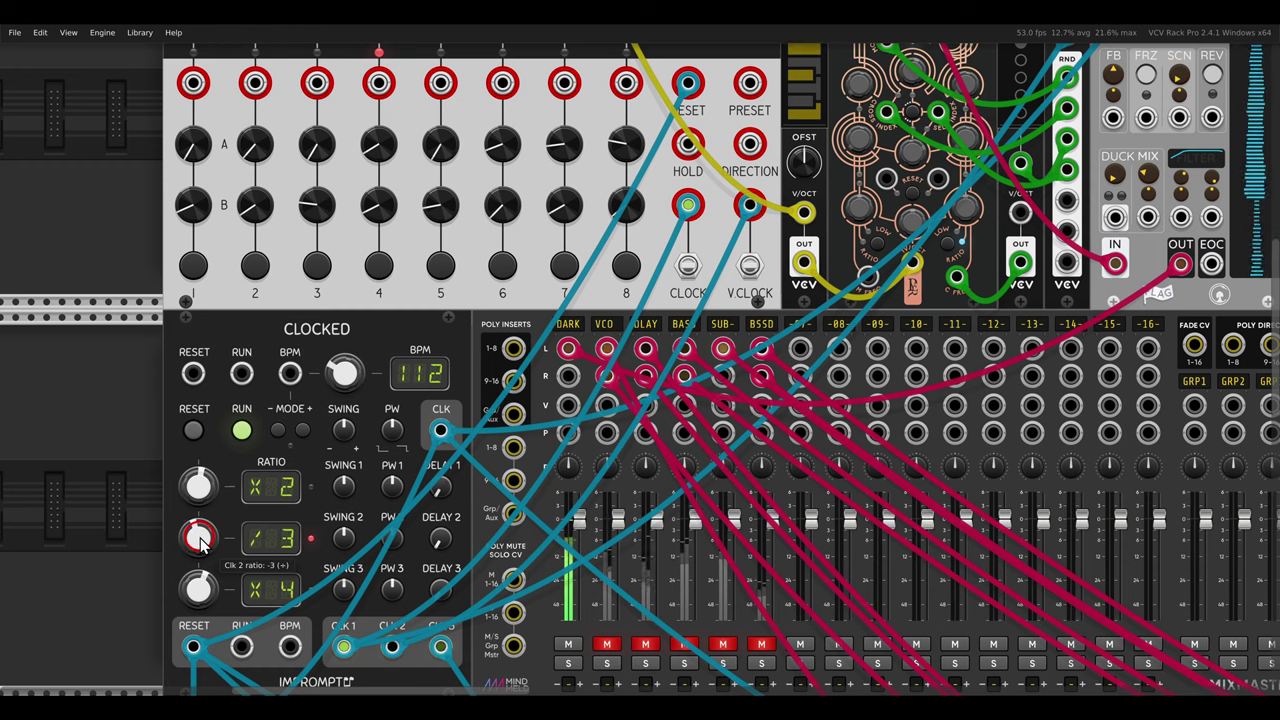
- Examine the alternating A/B output and V.CLOCK input on the upper and lower Voltage Sequencers
scroll(640, 300, up, 5)
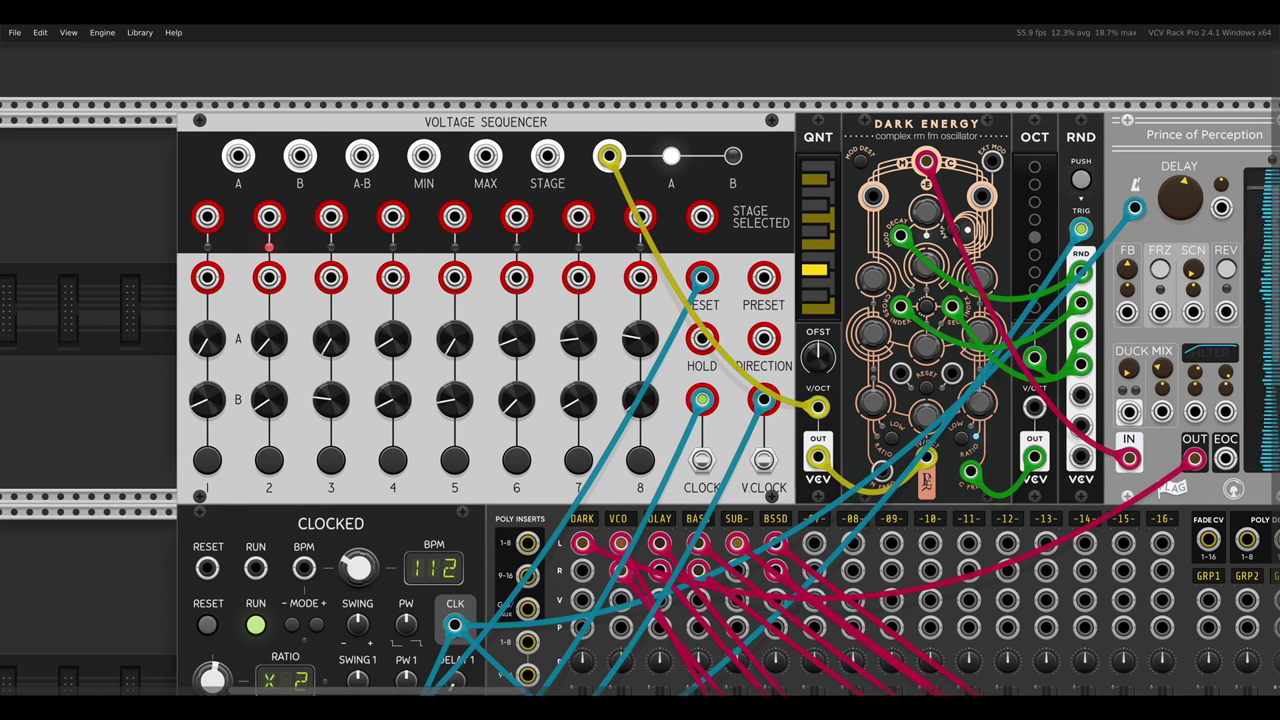
drag(575, 130, 767, 200)
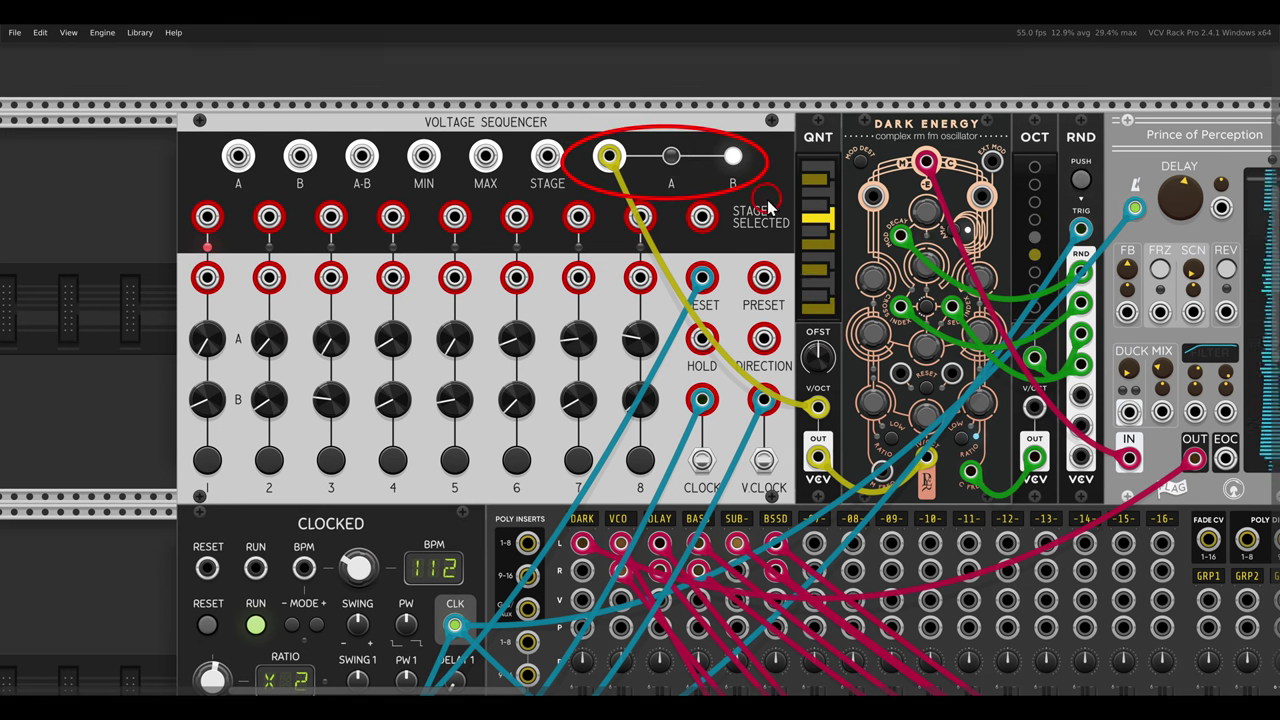
drag(752, 372, 800, 455)
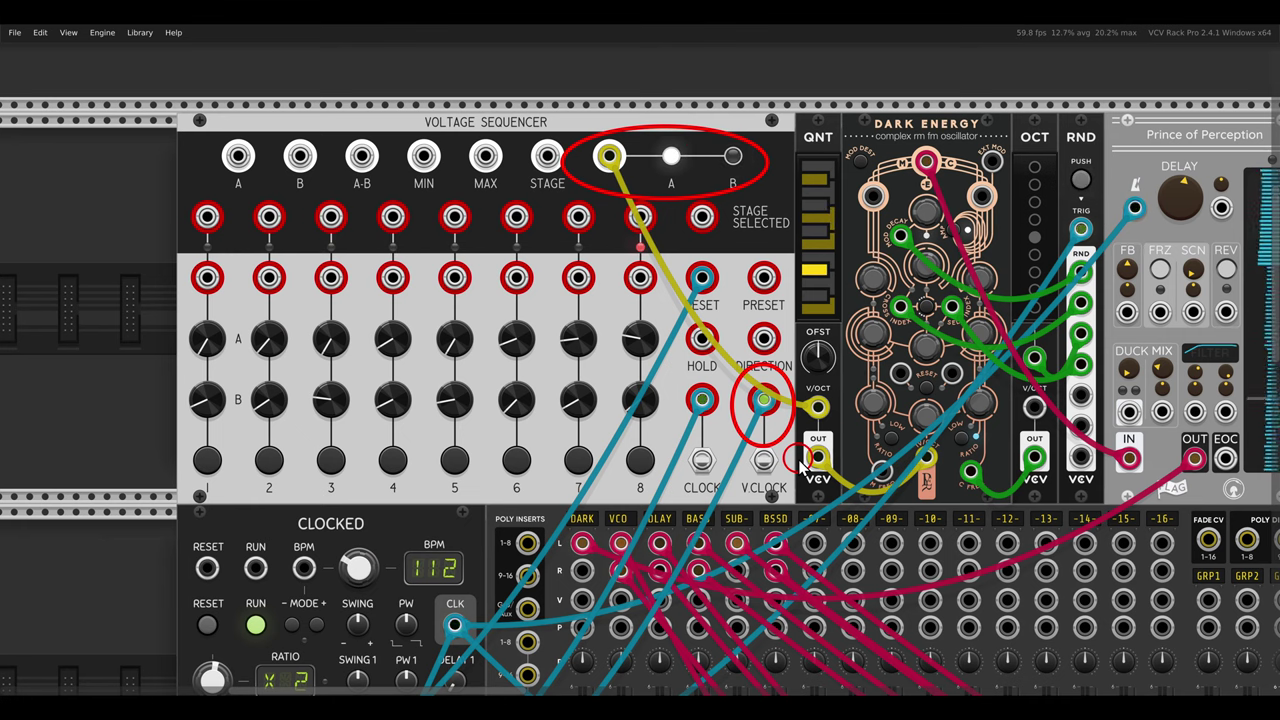
scroll(757, 443, down, 8)
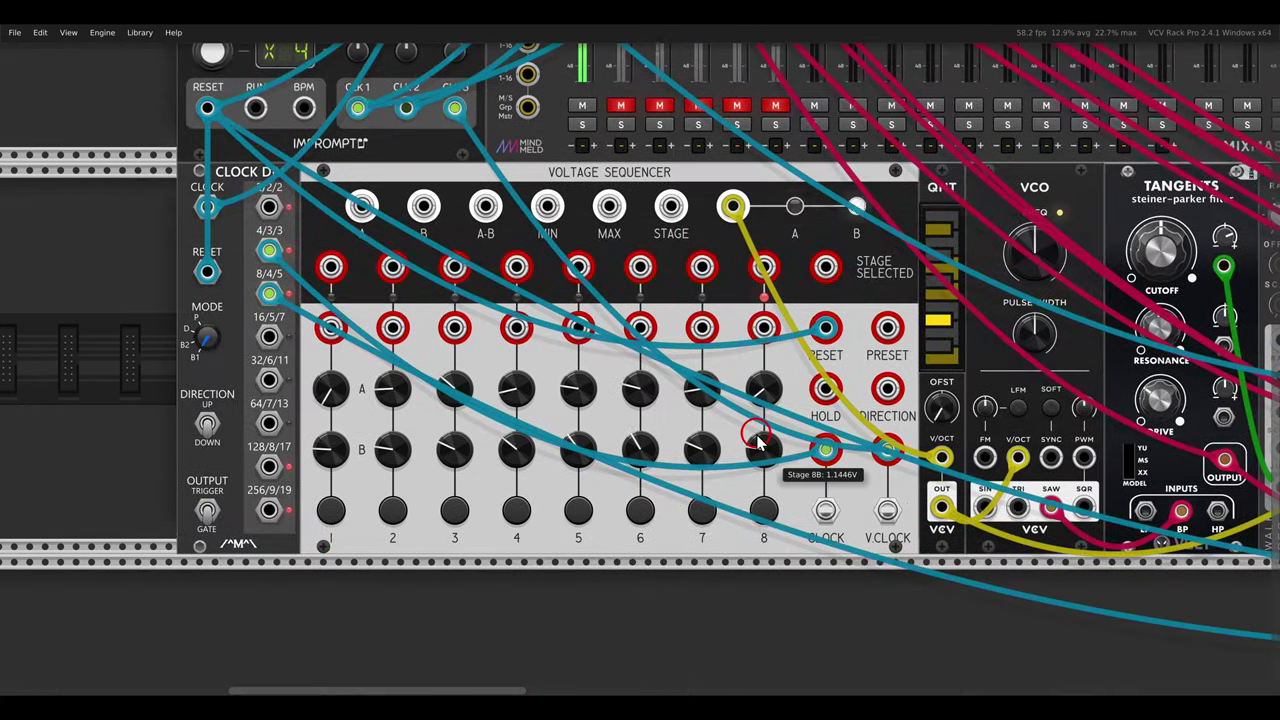
scroll(780, 451, up, 2)
scroll(780, 451, left, 2)
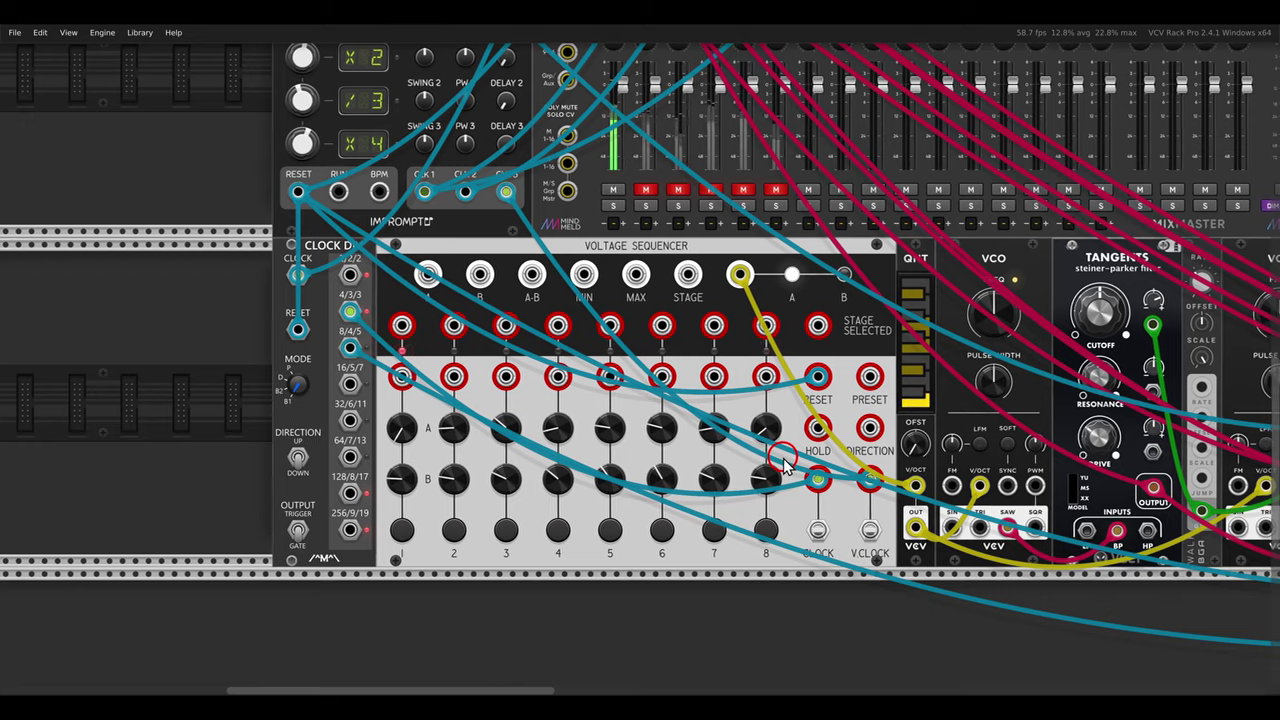
mouse_move(784, 459)
mouse_down()
mouse_move(851, 450)
mouse_move(908, 500)
mouse_up()
mouse_move(720, 218)
mouse_down()
mouse_move(888, 311)
mouse_move(862, 228)
mouse_up()
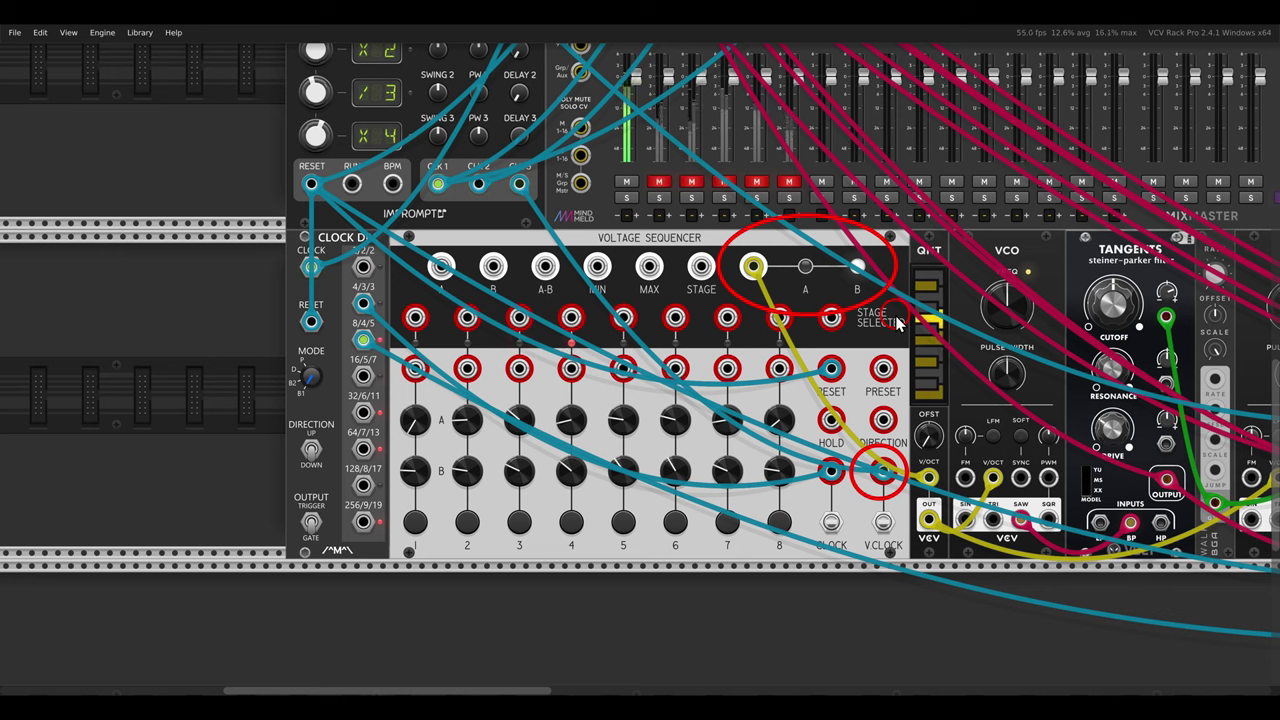
key(Escape)
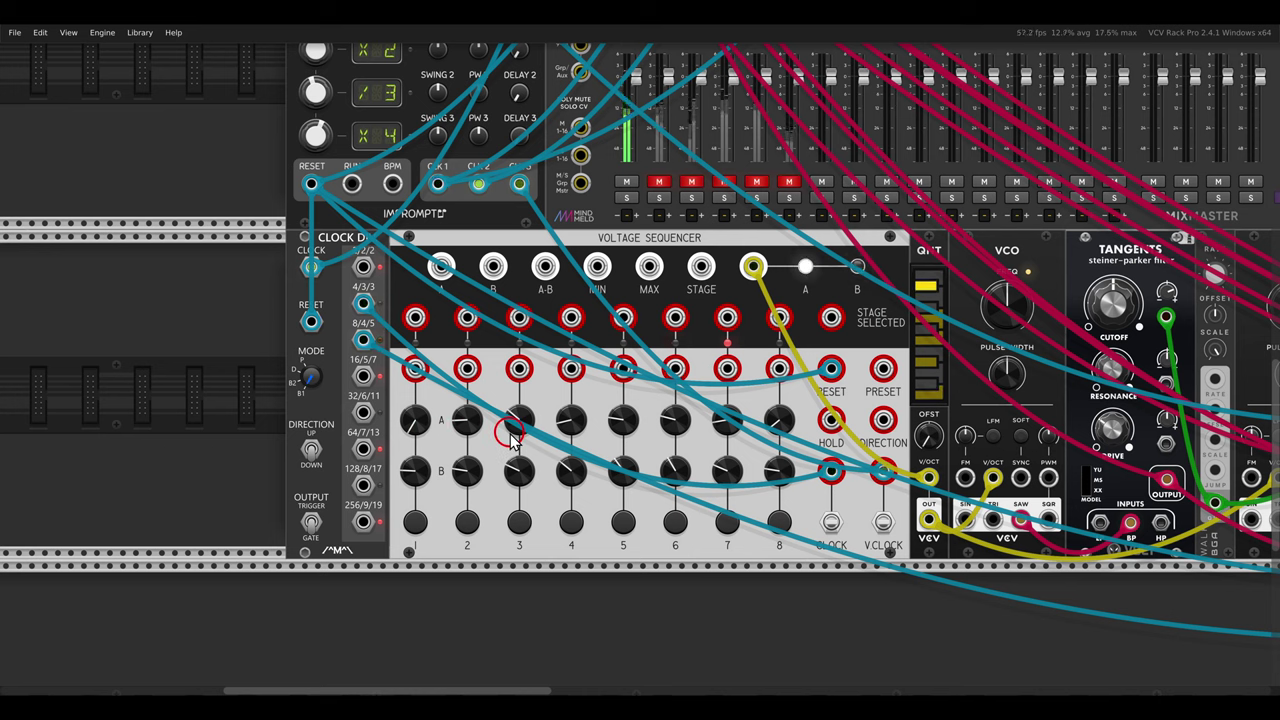
- Inspect the lower sequencer's sound chain: the two VCOs, the Tangents filters and the Delay module
scroll(510, 432, right, 10)
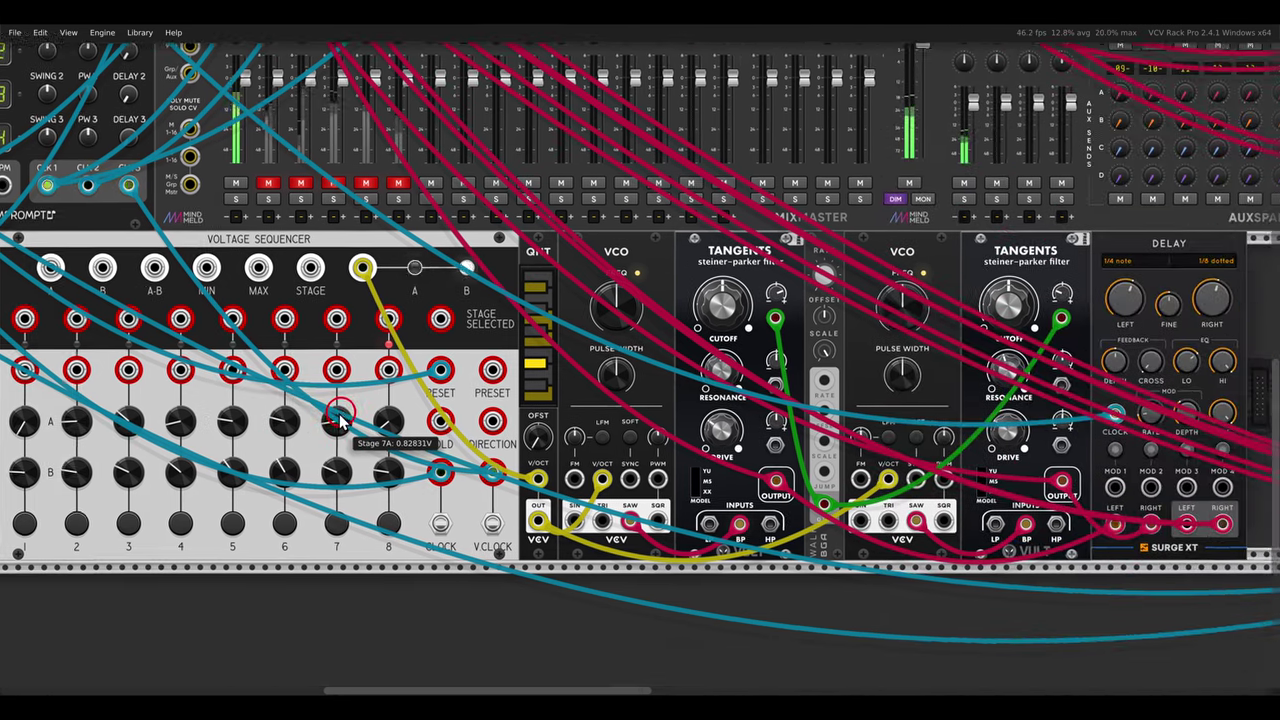
drag(455, 216, 533, 282)
drag(746, 227, 830, 292)
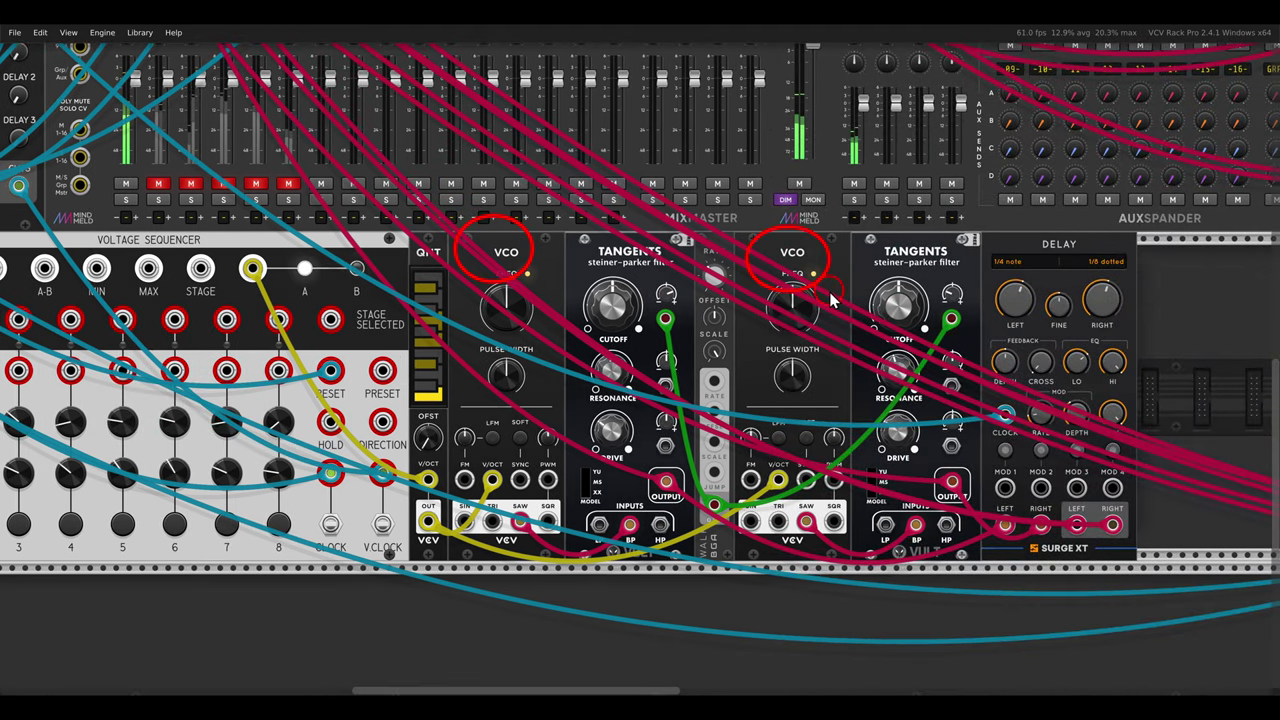
drag(568, 220, 640, 232)
mouse_move(856, 236)
mouse_down()
mouse_move(965, 248)
mouse_move(1109, 293)
mouse_up()
key(Escape)
- Unmute the VCO and DLAY channels on the MixMaster
mouse_move(222, 240)
mouse_down()
mouse_move(446, 305)
mouse_move(545, 380)
mouse_up()
click(483, 325)
click(515, 325)
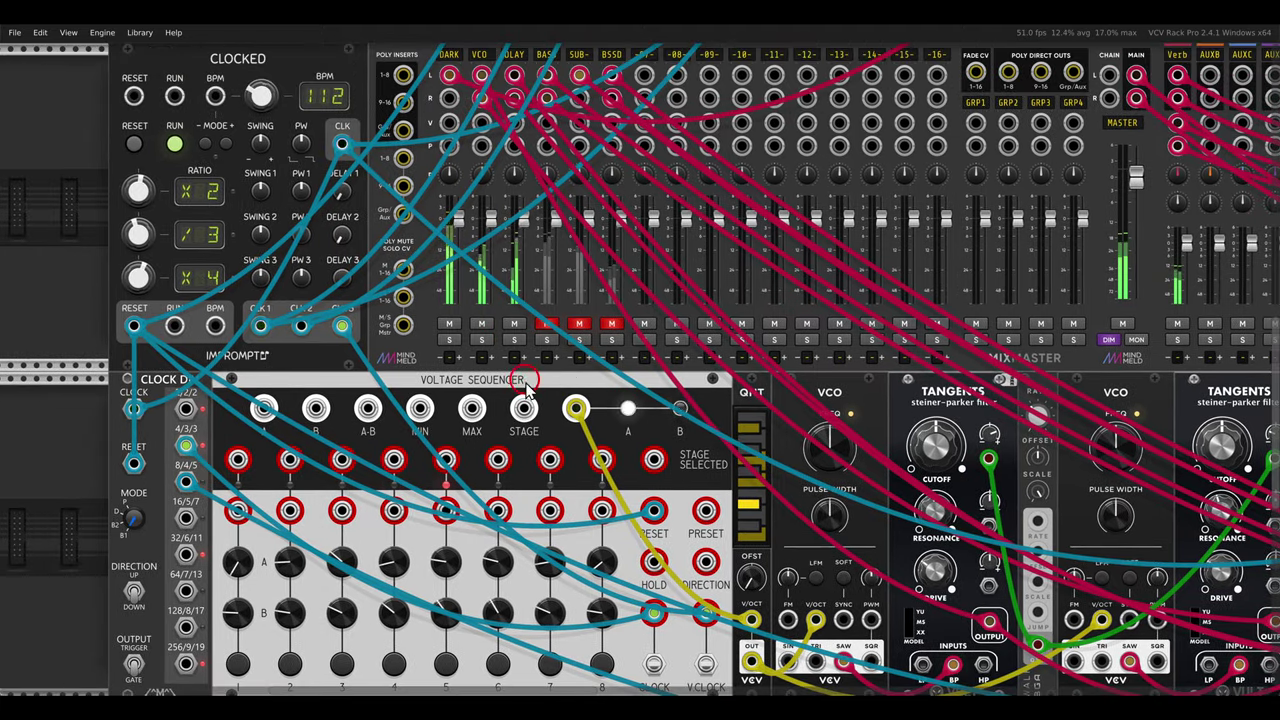
- Inspect the bass voice built from PHRASE-SEQ-16, Classic VCO, Filter and Delay on the lower row
drag(677, 426, 641, 377)
scroll(641, 376, down, 3)
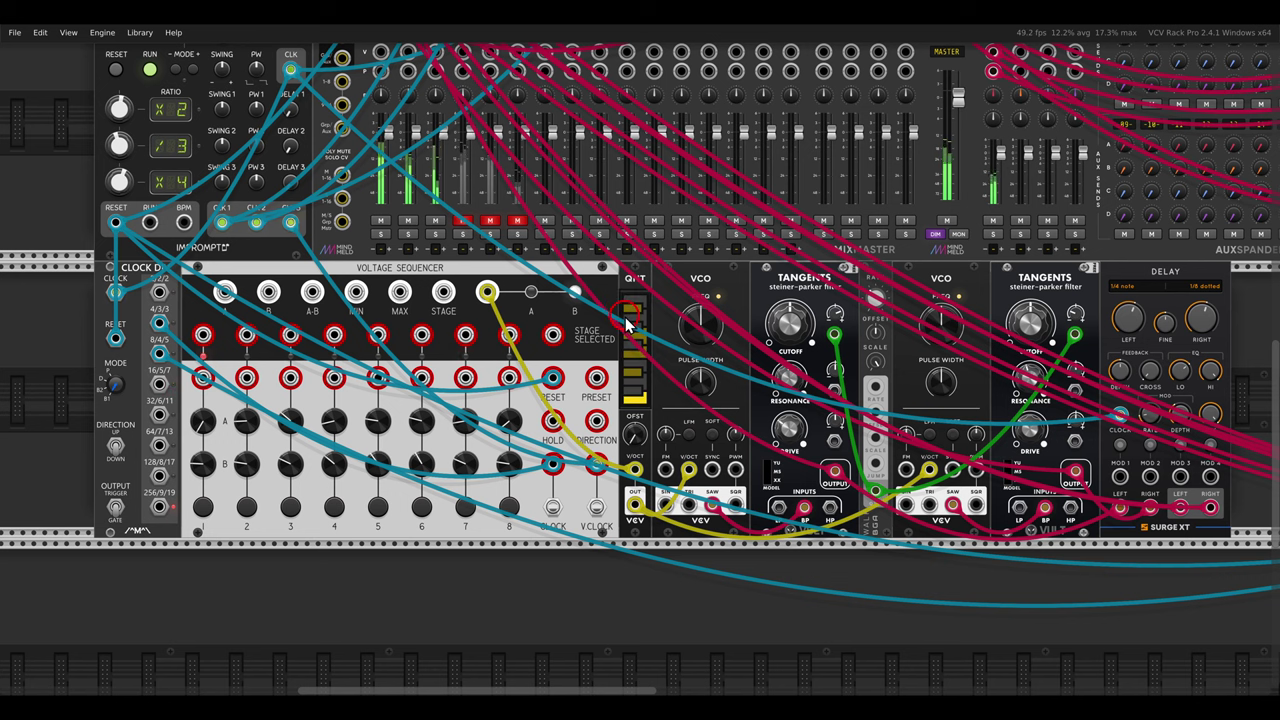
drag(1126, 321, 515, 333)
drag(822, 371, 305, 347)
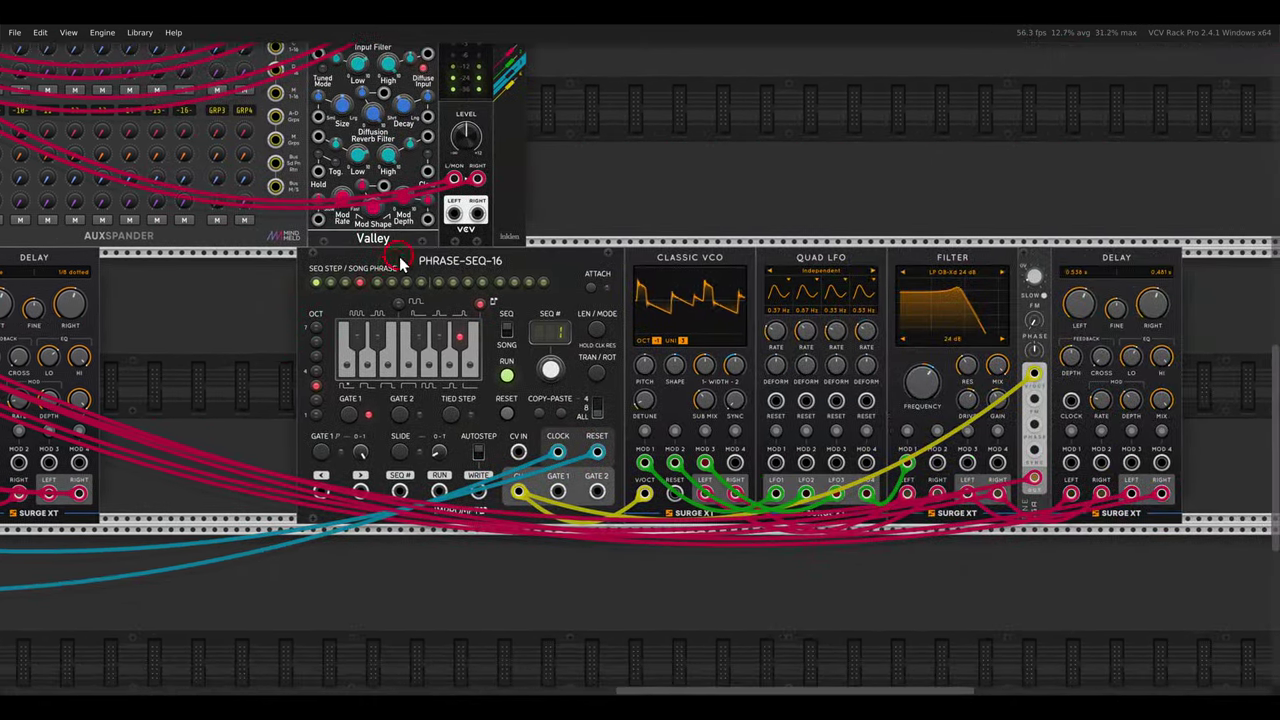
drag(390, 243, 540, 308)
mouse_move(593, 233)
mouse_down()
mouse_move(715, 283)
mouse_move(600, 270)
mouse_up()
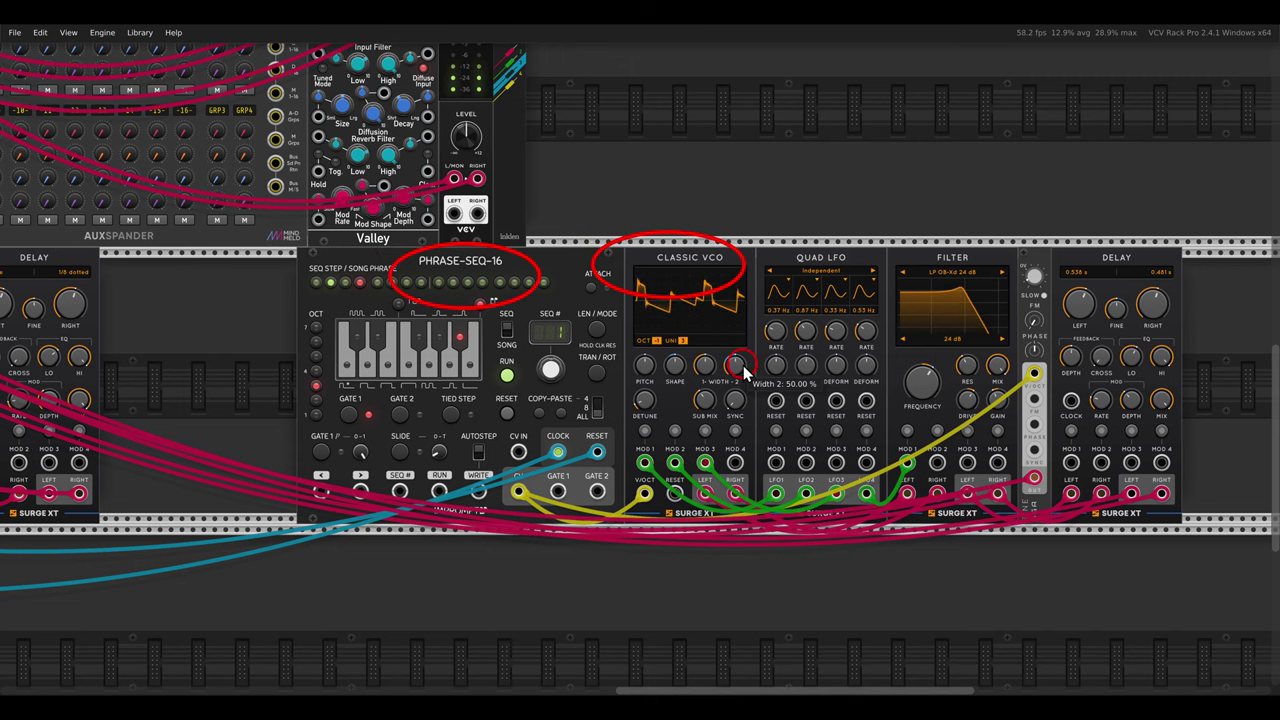
drag(918, 228, 1148, 342)
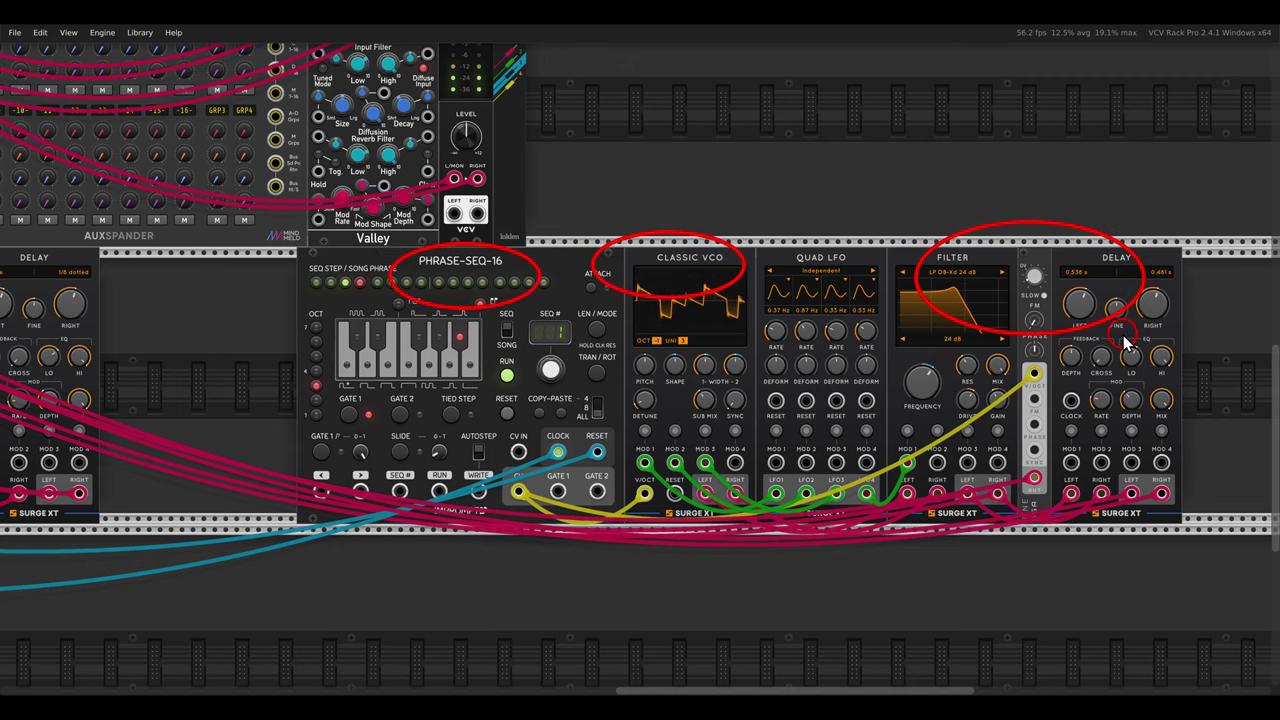
key(Escape)
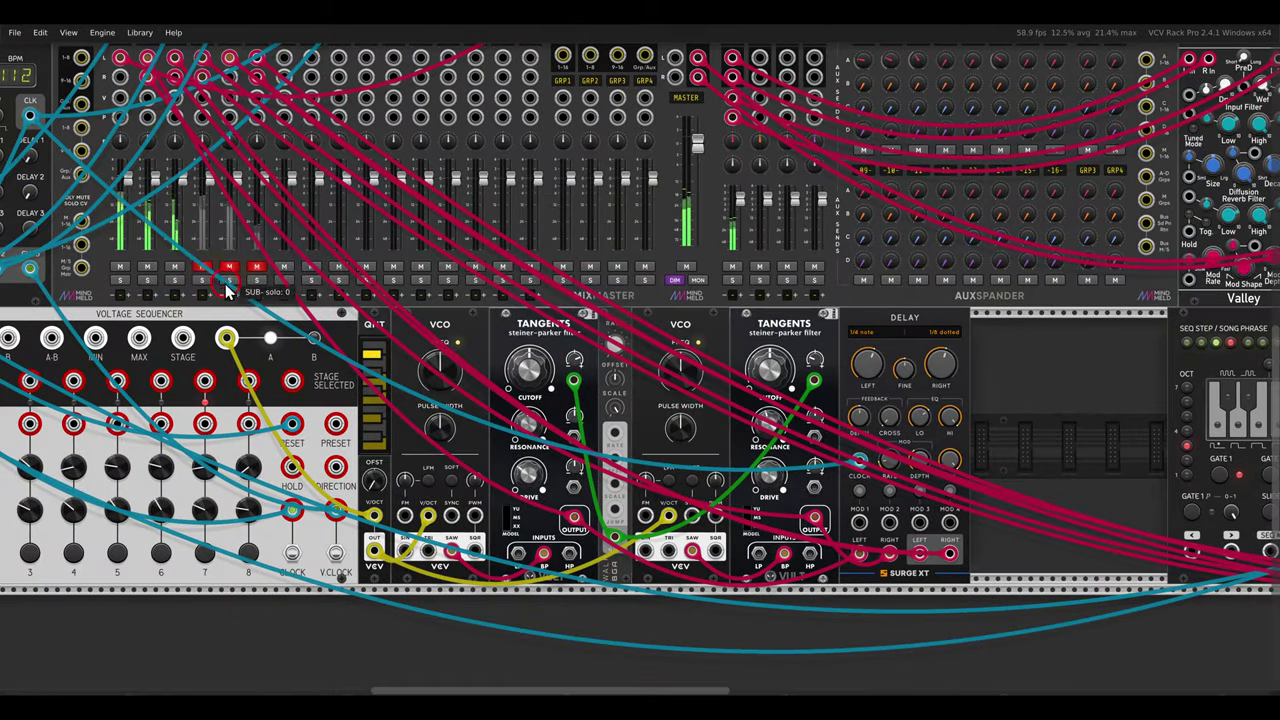
- Unmute the remaining BASS, SUB- and BSSD channels on the MixMaster and bring the whole patch into view
click(229, 267)
click(257, 267)
scroll(297, 333, down, 3)
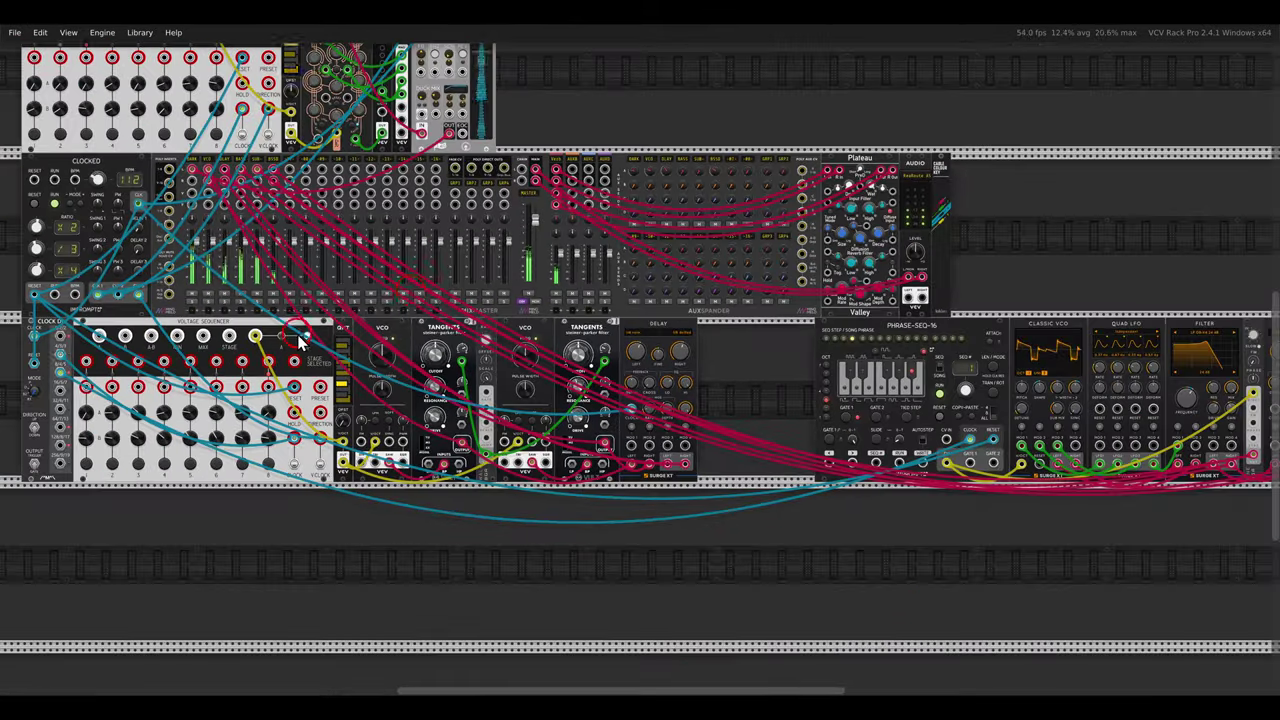
drag(412, 296, 427, 317)
scroll(427, 322, down, 3)
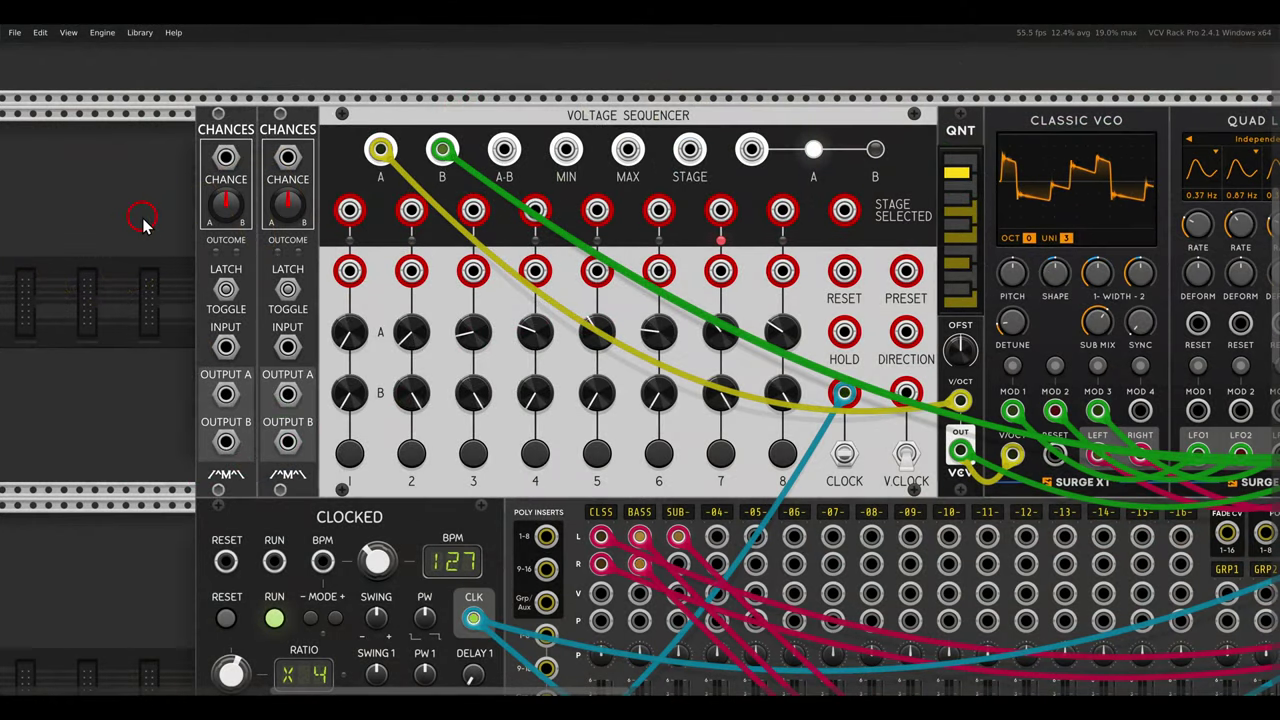
- Examine the new patch's signal path from the sequencer's A output through Classic VCO, Filter, ADSR EG and Delay
scroll(650, 258, right, 4)
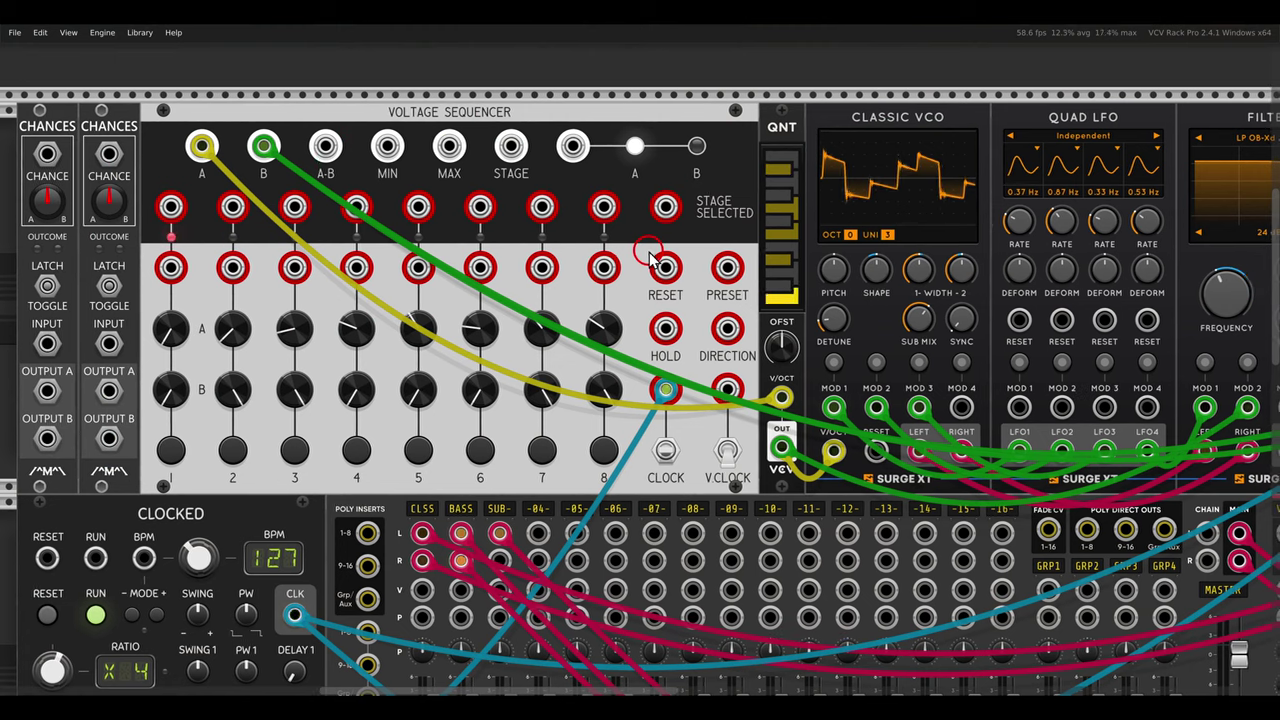
drag(167, 127, 238, 182)
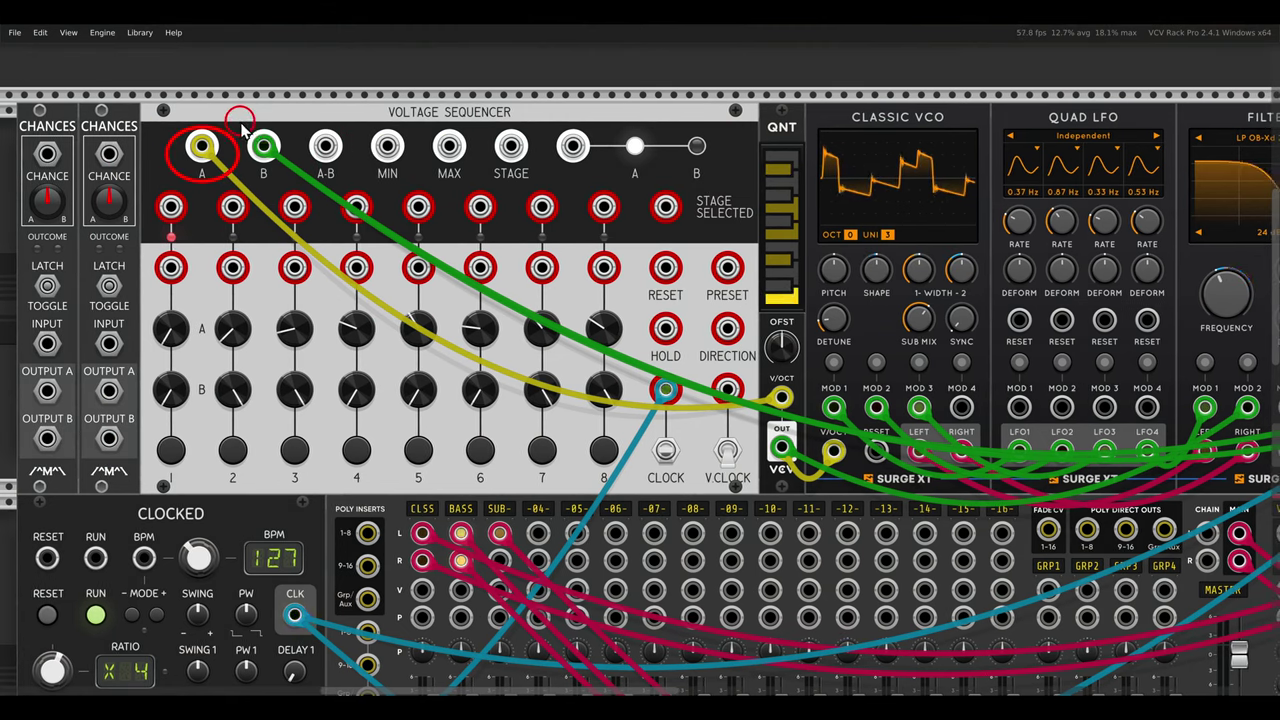
scroll(281, 220, right, 10)
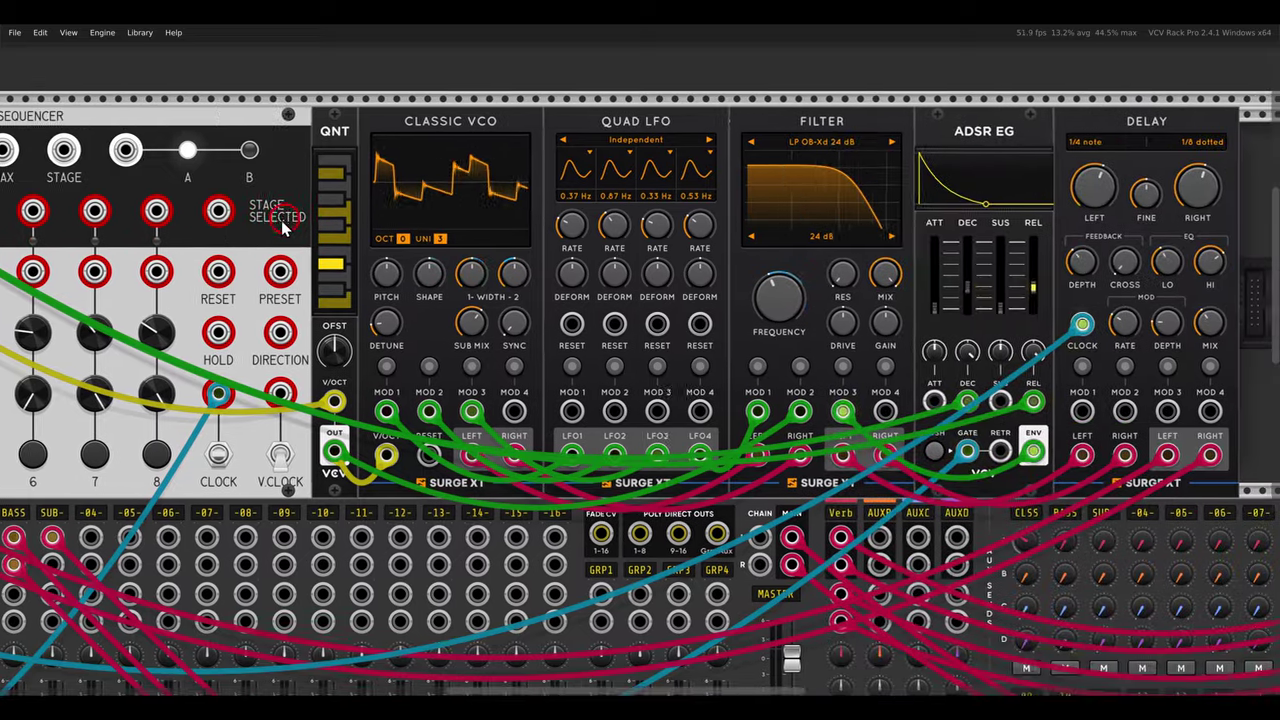
scroll(282, 222, right, 1)
drag(327, 93, 481, 180)
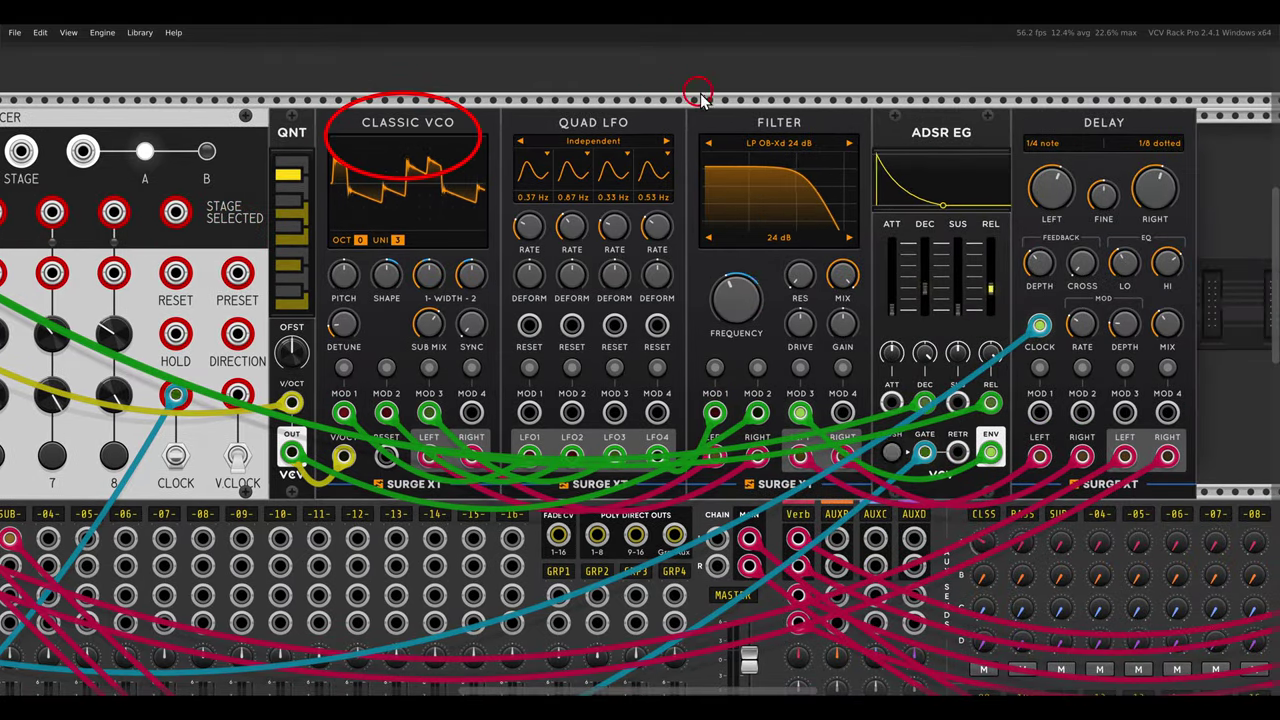
drag(706, 94, 820, 153)
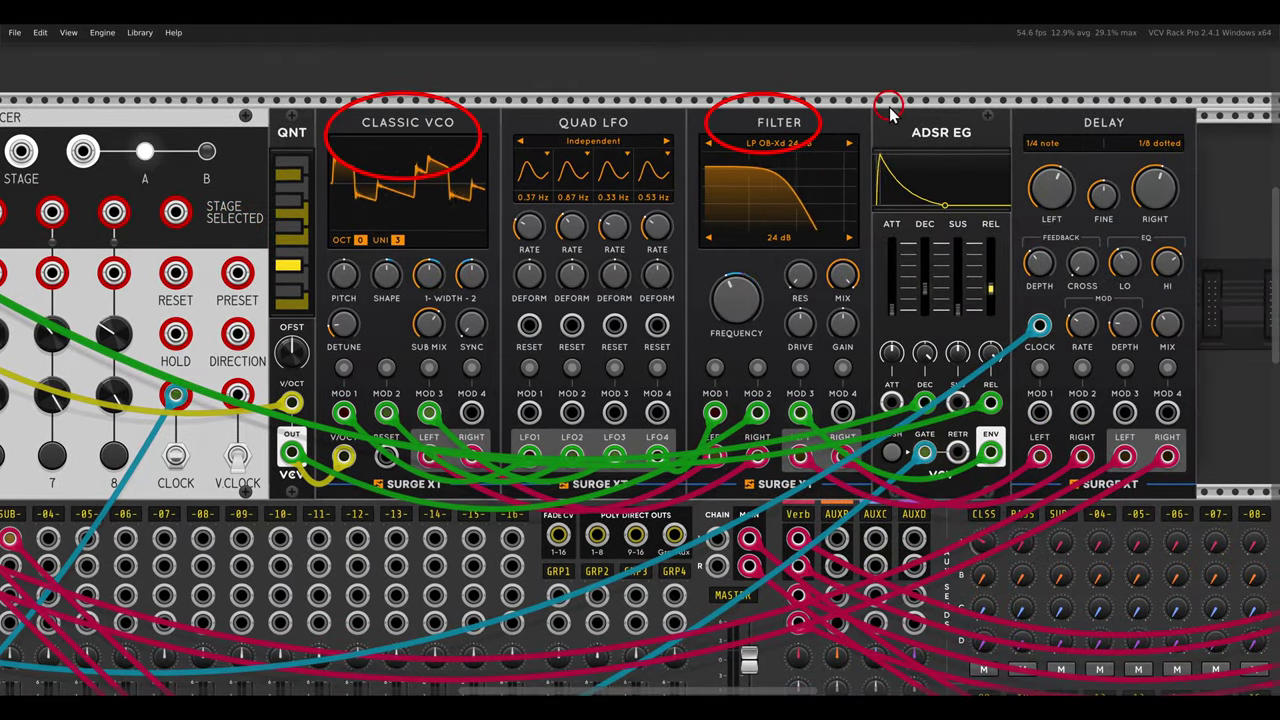
drag(889, 105, 992, 173)
drag(1052, 90, 1131, 159)
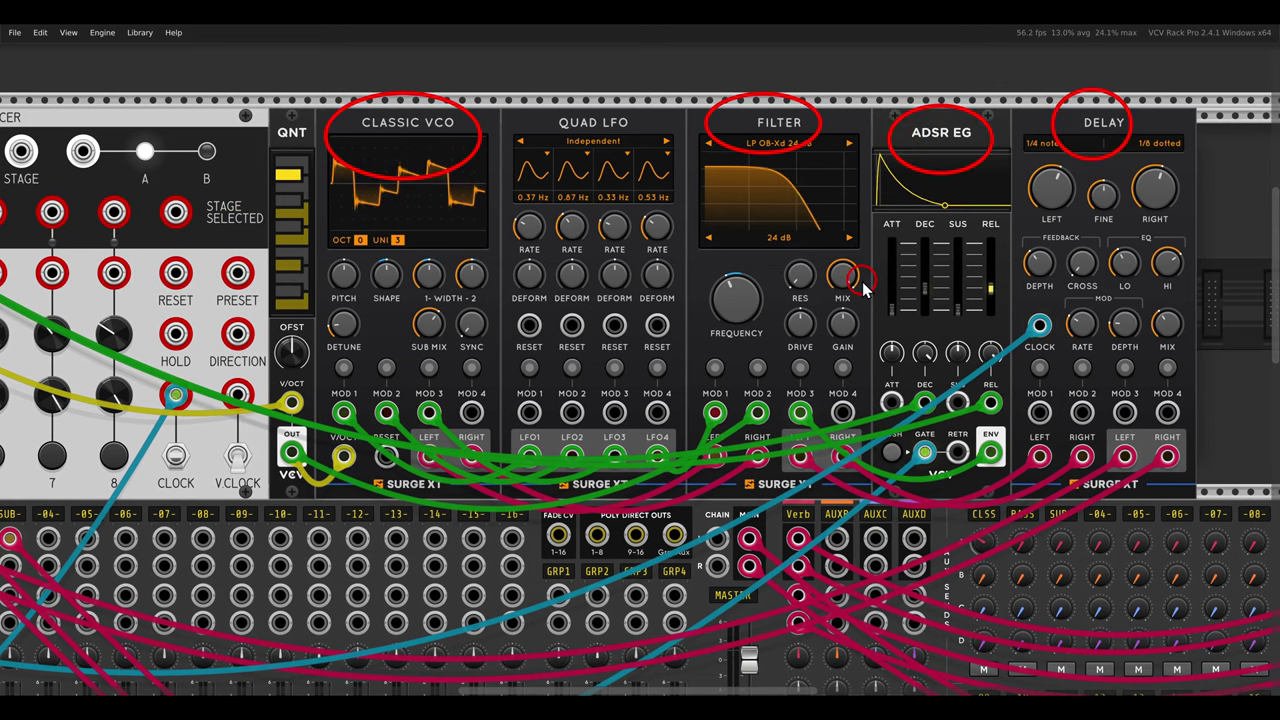
key(Escape)
- Unmute the CLSS channel on the MixMaster and return to the upper Voltage Sequencer
scroll(567, 308, down, 2)
drag(434, 423, 581, 279)
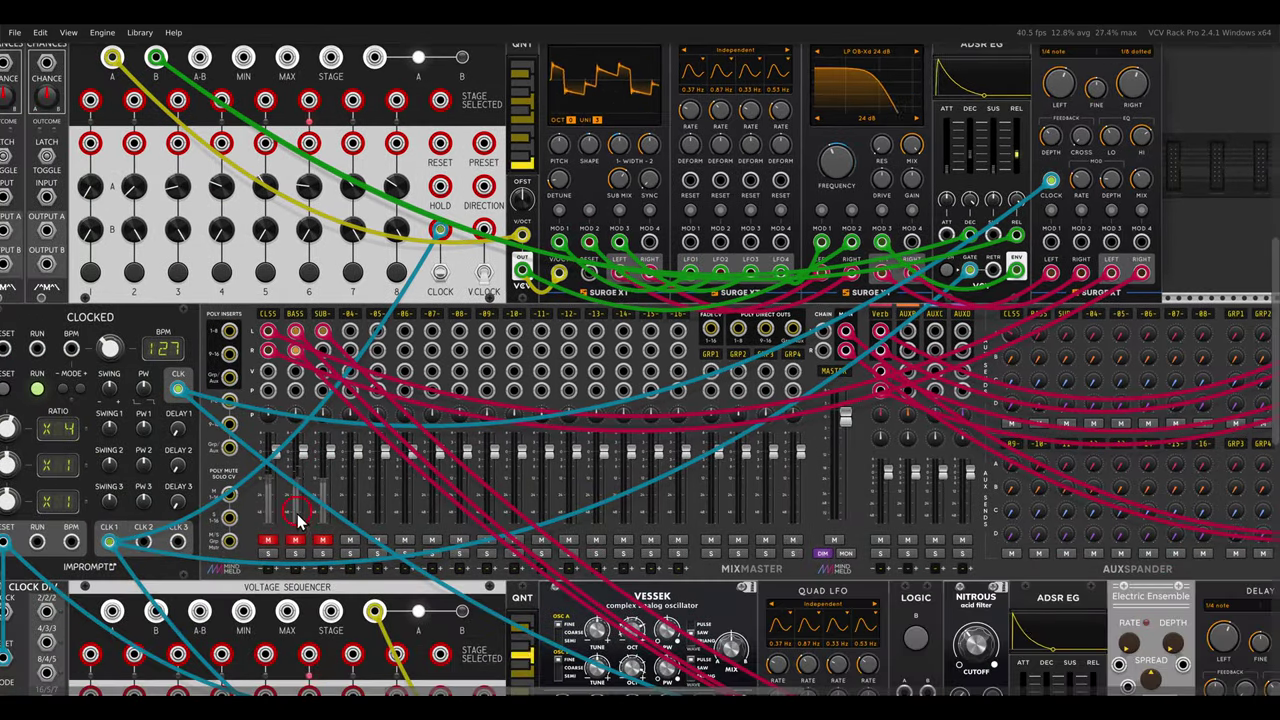
click(269, 540)
drag(297, 346, 478, 427)
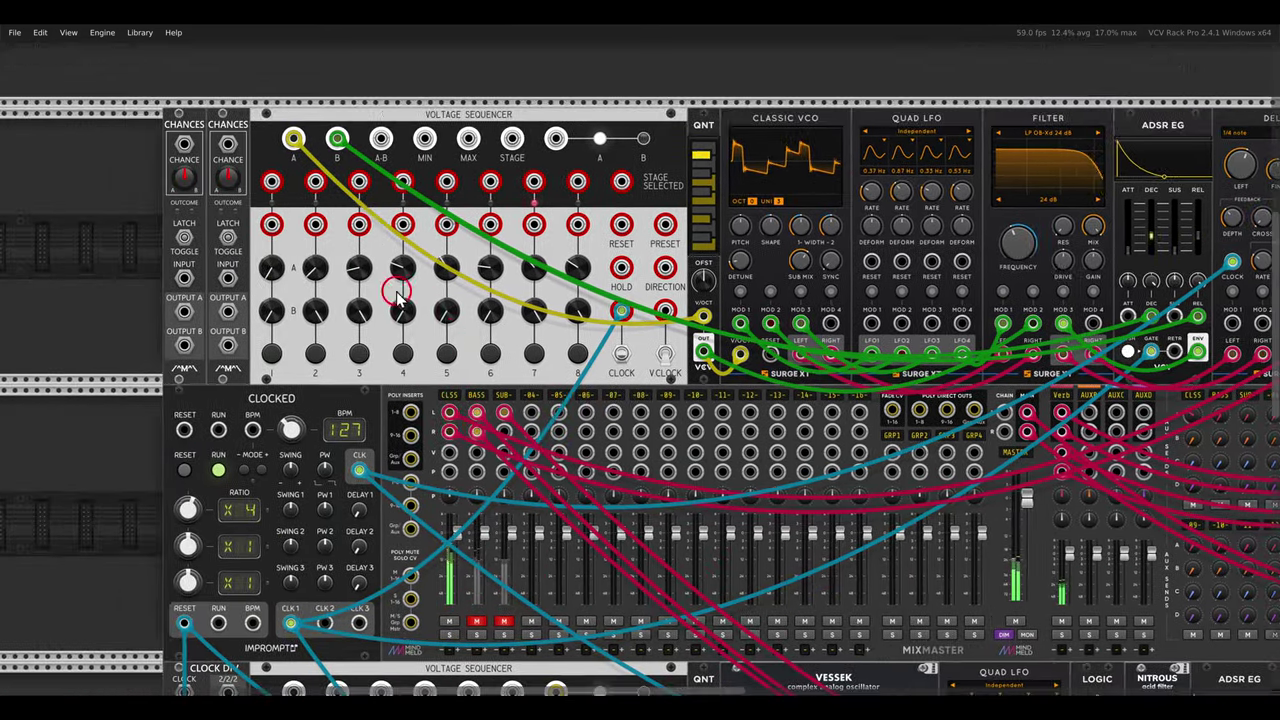
- Patch the Voltage Sequencer's Stage 6 gate output into its own RESET input to shorten the sequence
scroll(397, 295, up, 4)
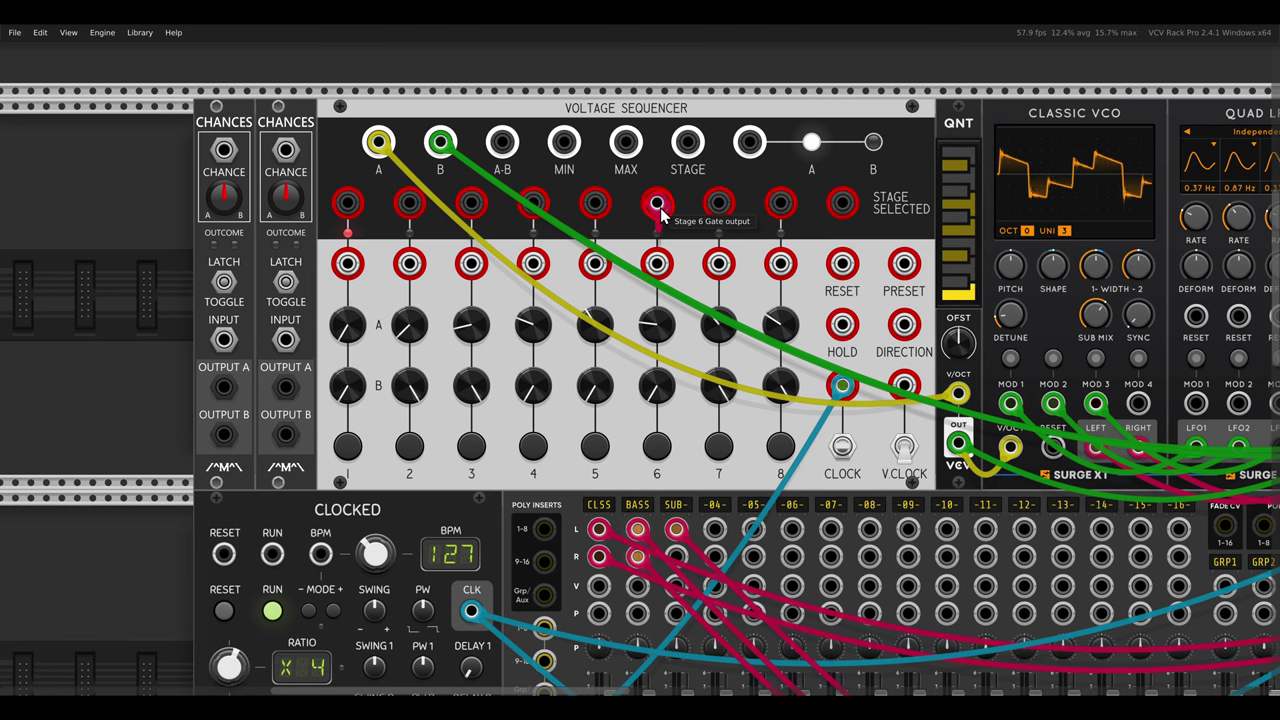
drag(660, 213, 845, 272)
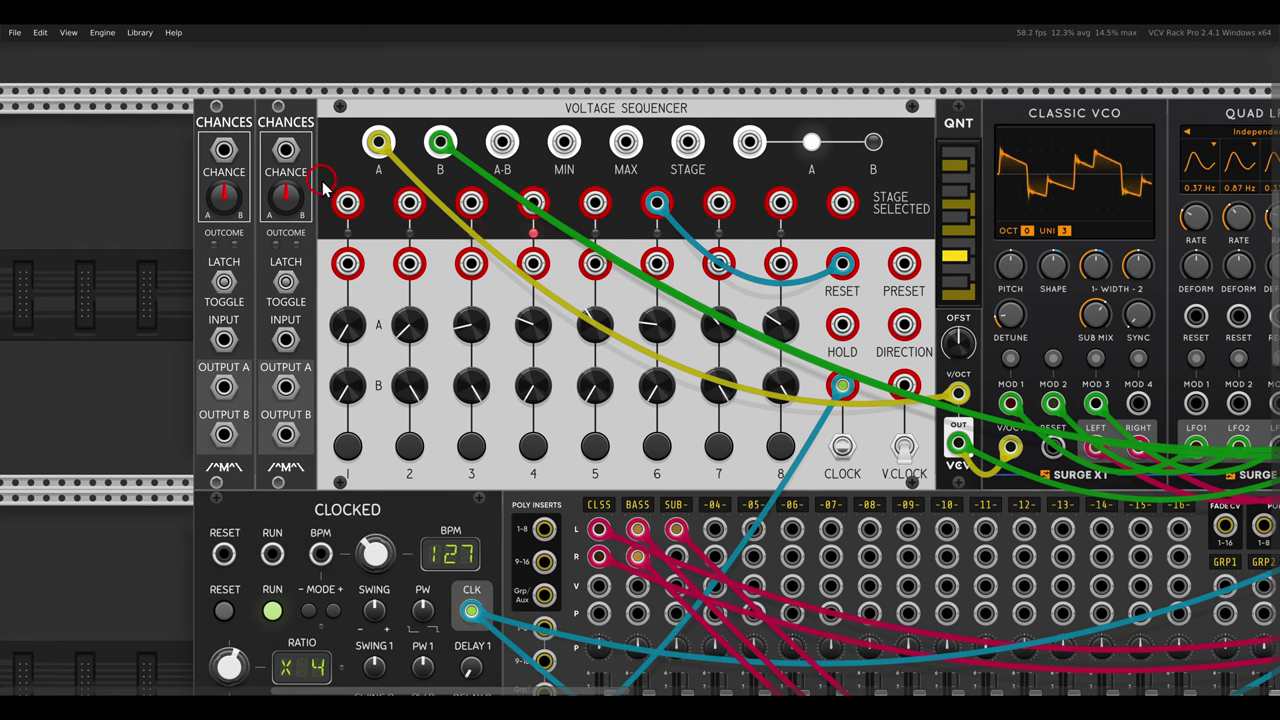
drag(321, 180, 628, 248)
key(Escape)
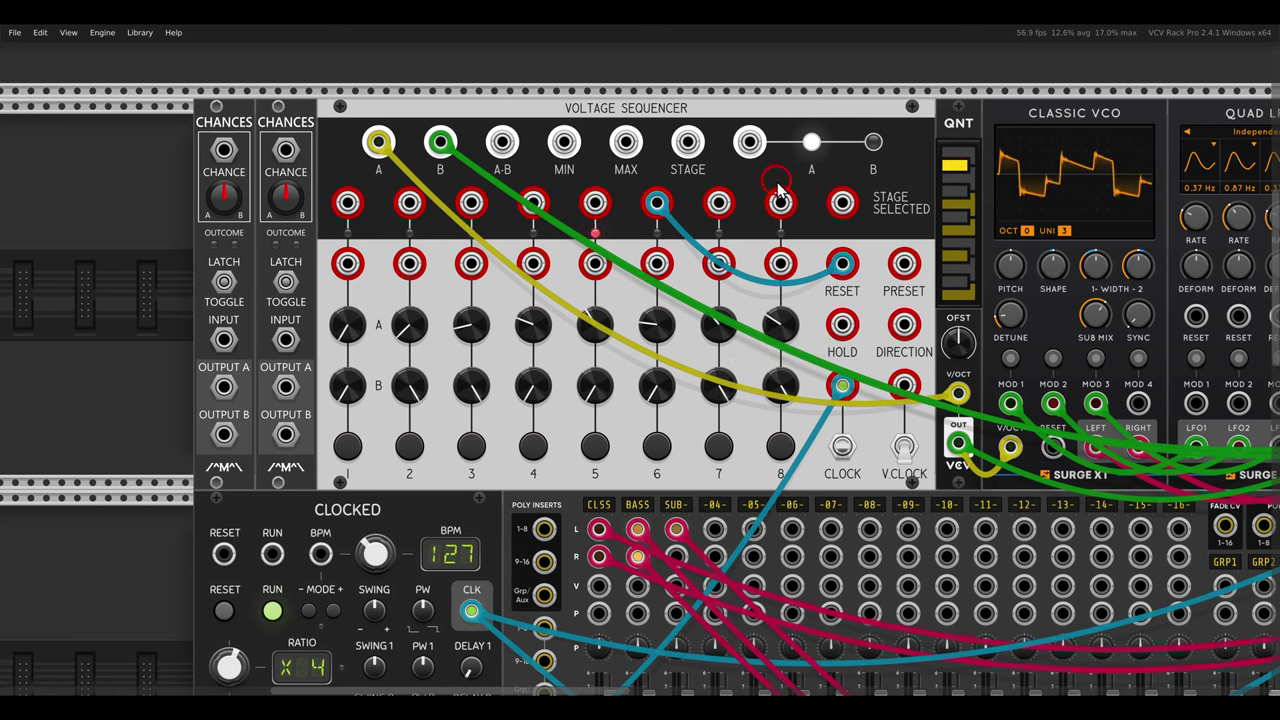
- Patch the Voltage Sequencer's Stage 5 gate output into its Stage 7 select trigger input
mouse_move(318, 238)
mouse_down()
mouse_move(718, 300)
mouse_move(812, 300)
mouse_up()
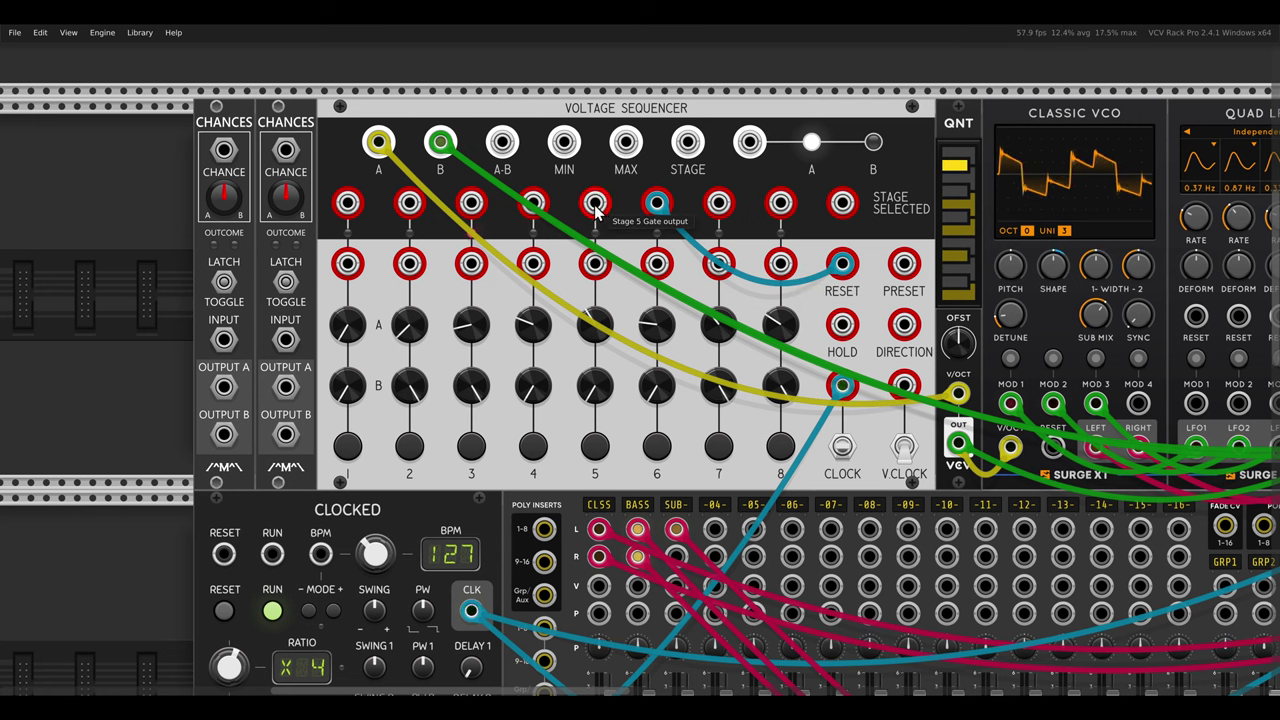
drag(597, 205, 717, 263)
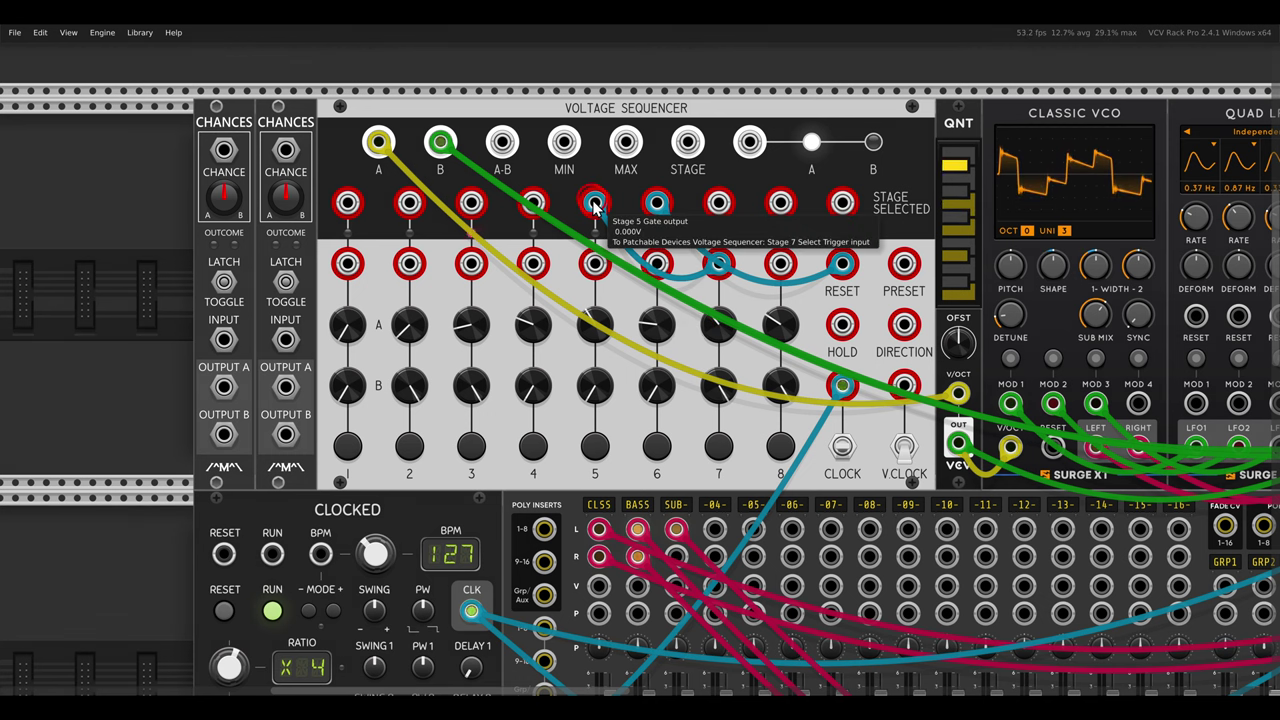
drag(597, 205, 718, 264)
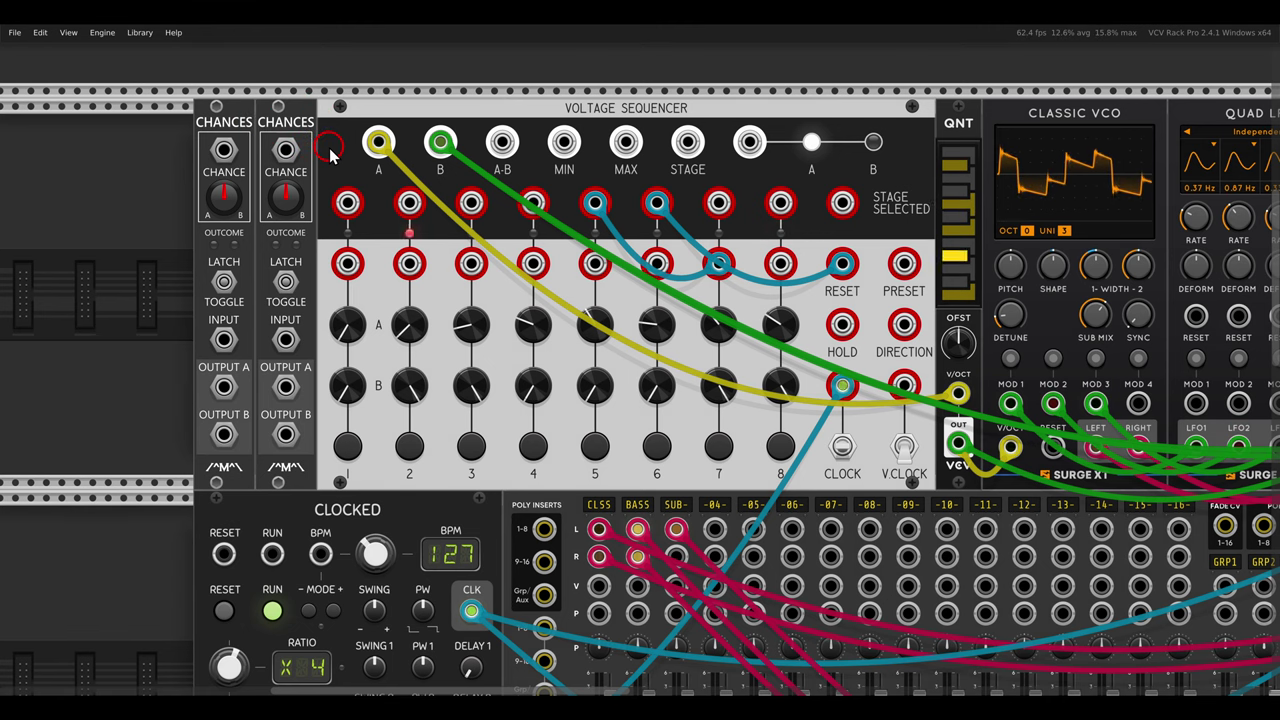
- Reroute the Stage 5 gate into the second Chances module's input and patch that module's output A into the Stage 7 select trigger input
drag(719, 263, 285, 339)
click(285, 386)
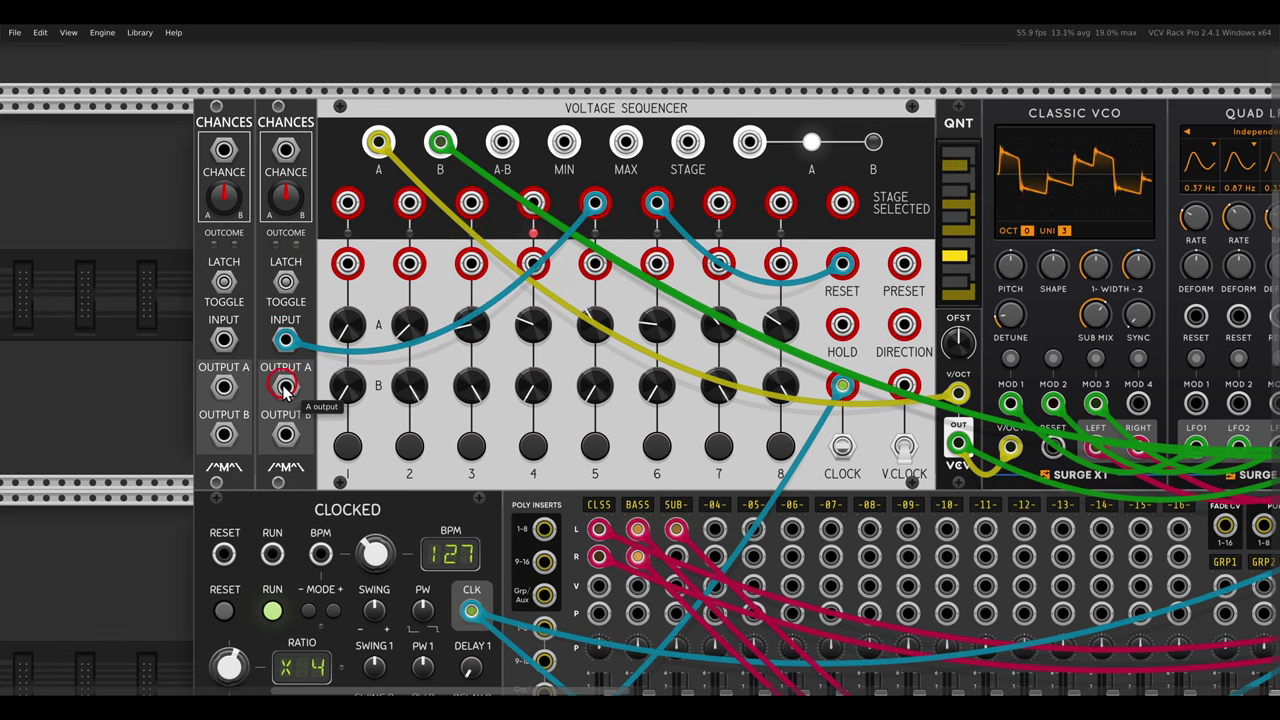
drag(285, 386, 721, 265)
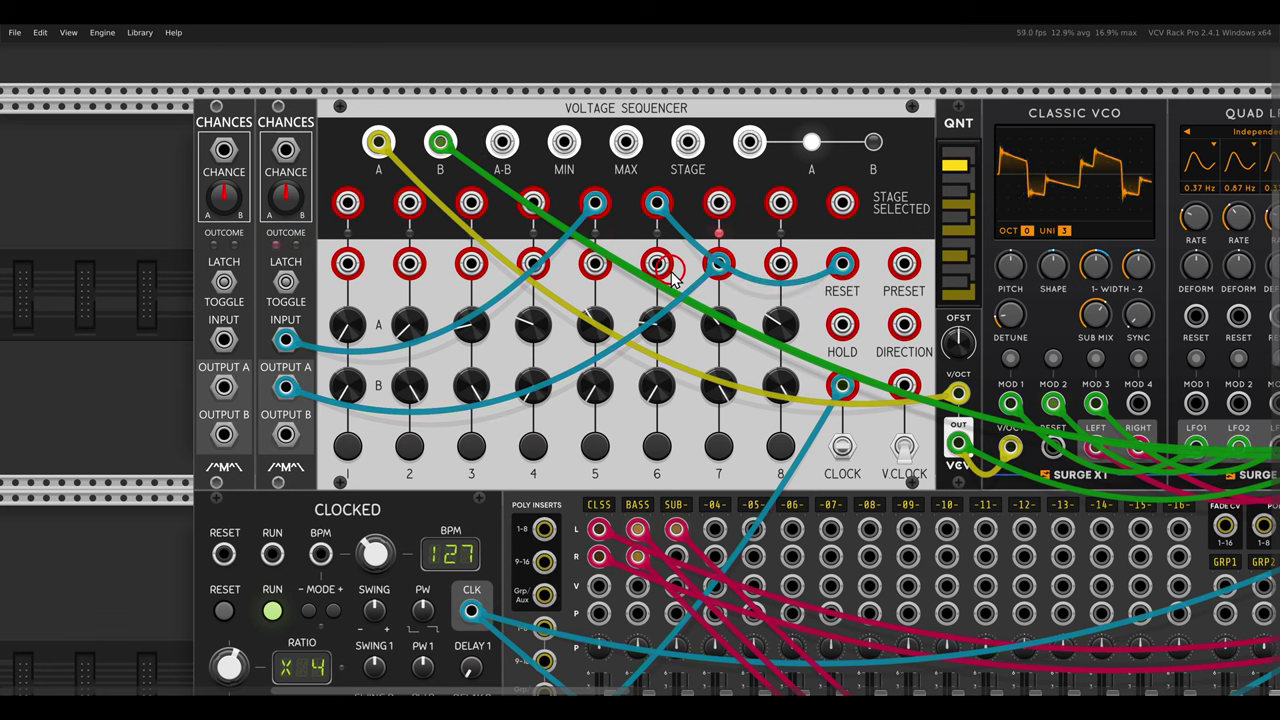
click(595, 203)
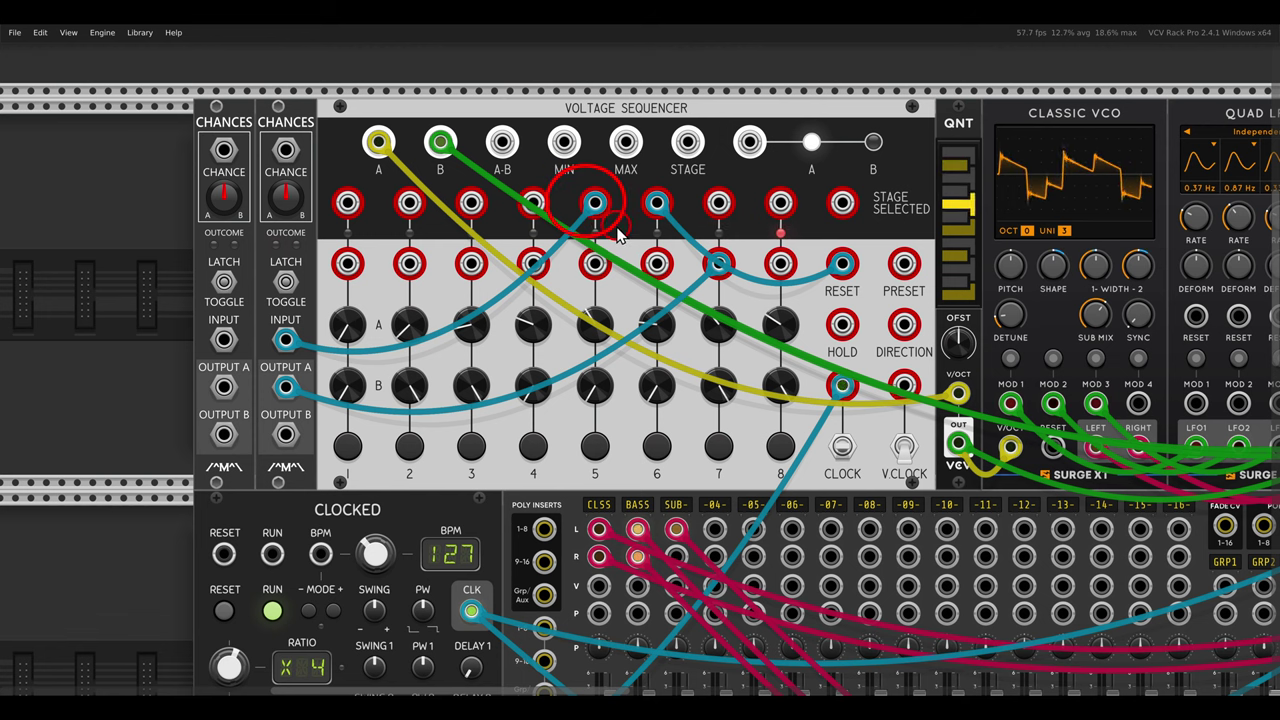
click(713, 376)
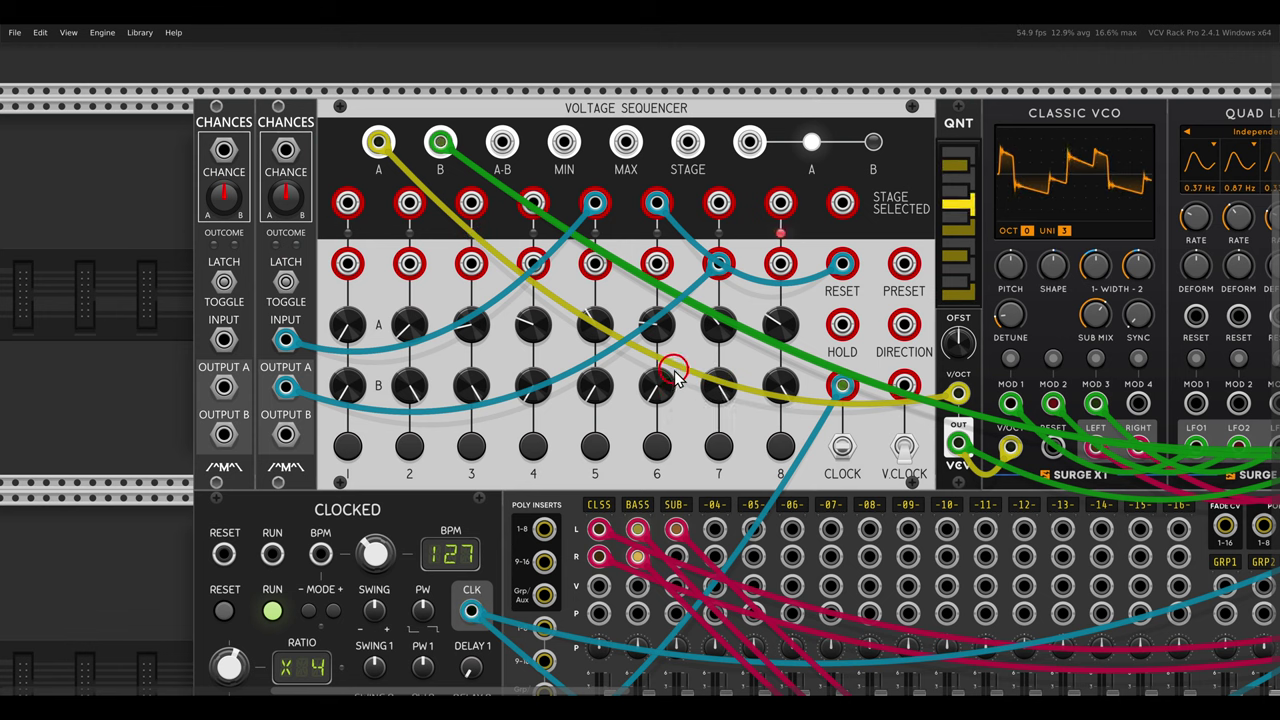
click(676, 369)
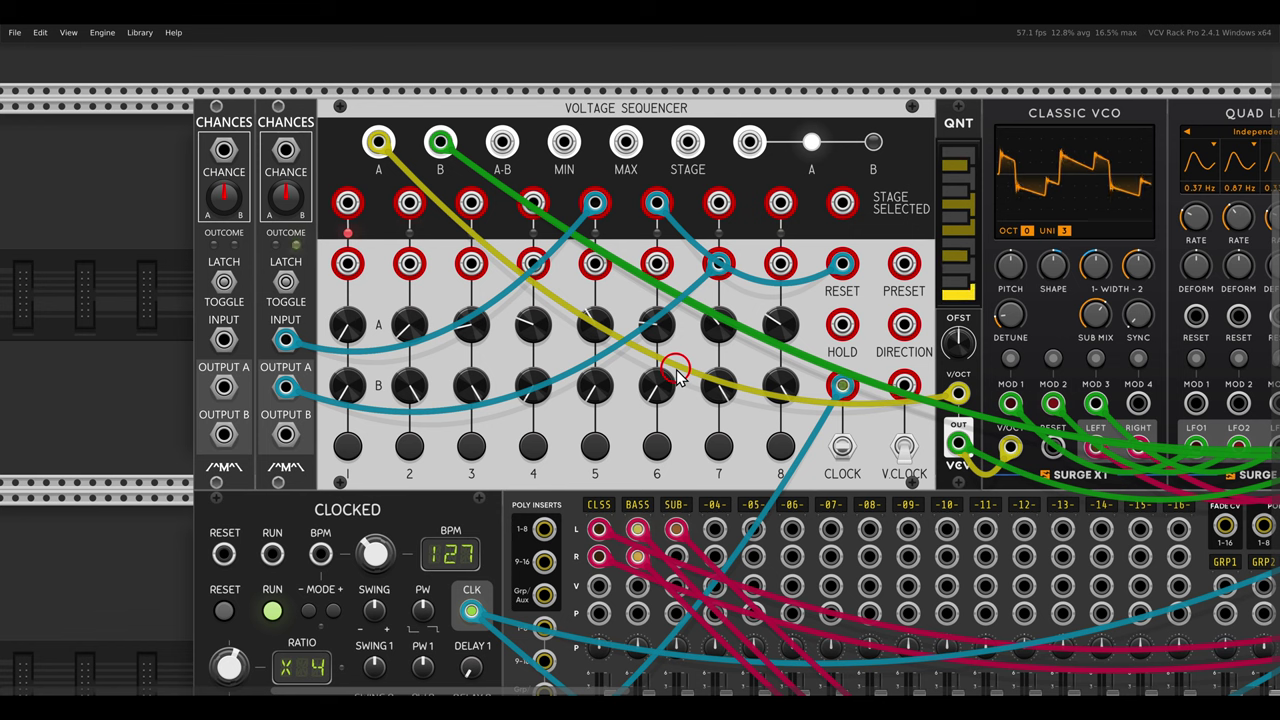
click(720, 346)
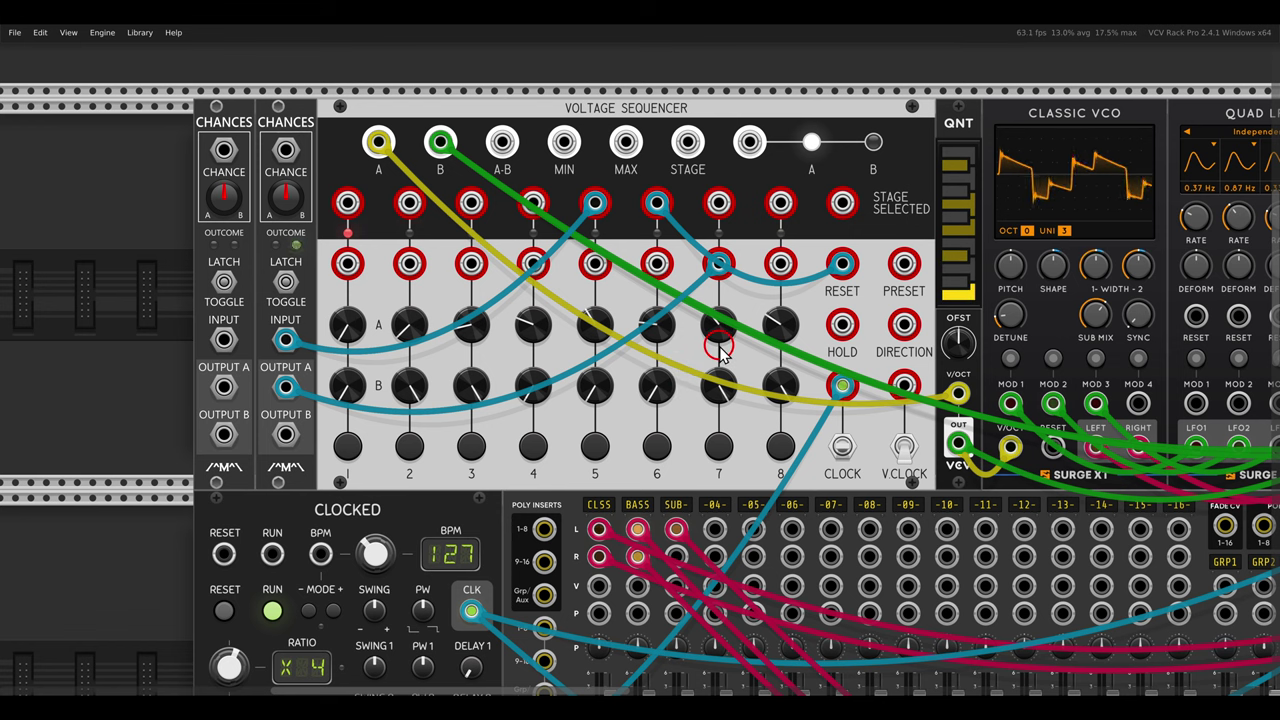
- Patch the Stage 8 gate output into the first Chances module's input, and its output A into the Voltage Sequencer's DIRECTION input
drag(859, 295, 946, 379)
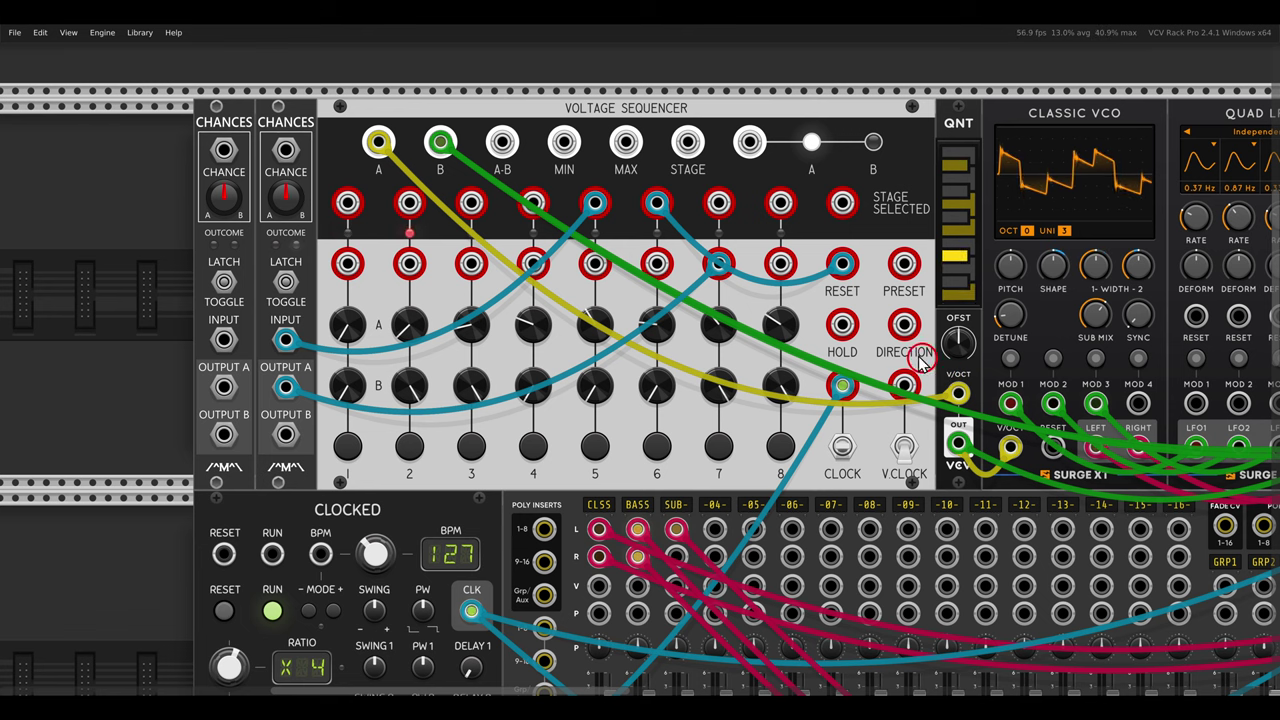
drag(780, 203, 223, 340)
drag(225, 385, 900, 325)
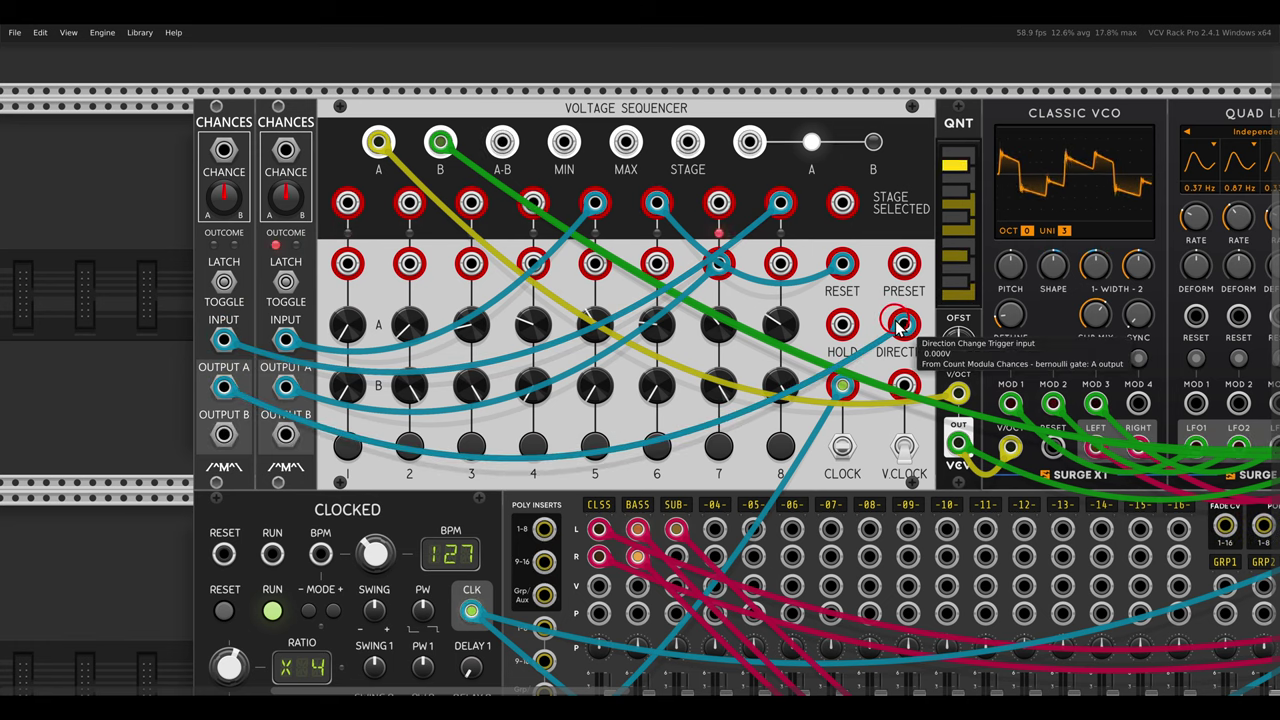
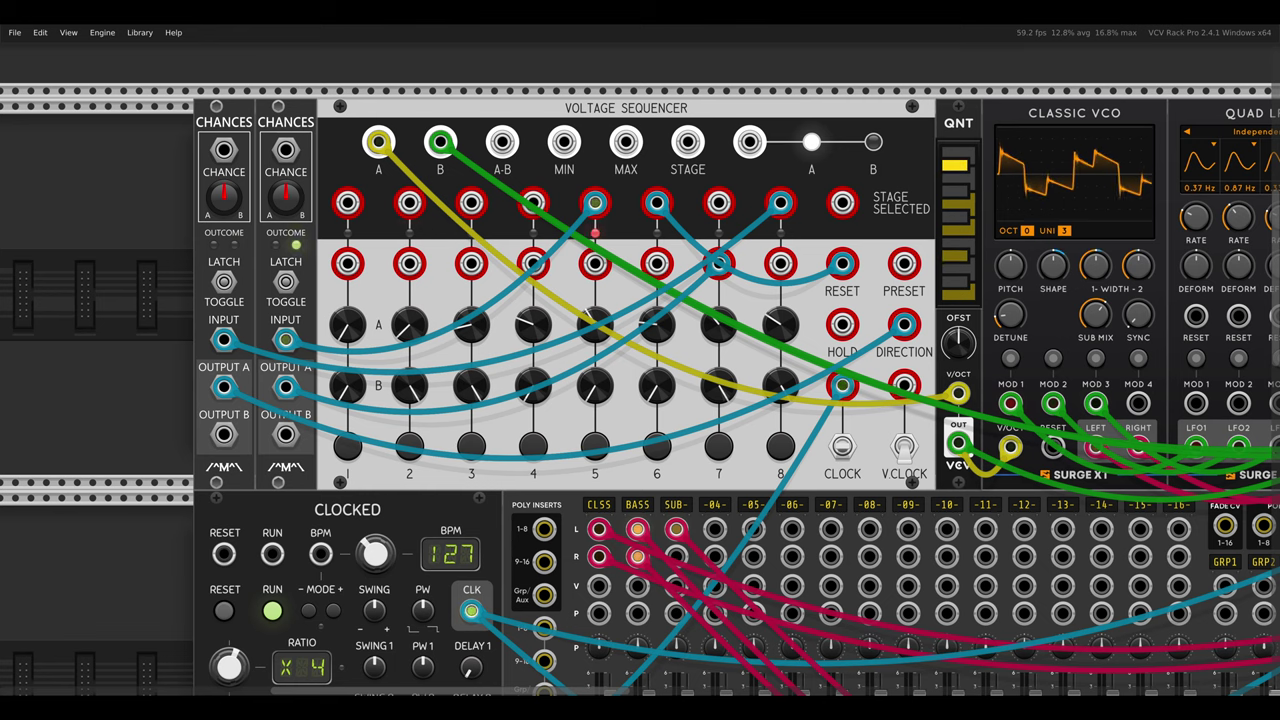
- Examine the lower Voltage Sequencer's patch through the quantizer, Vessek oscillator, Nitrous filter and Electric Ensemble
scroll(612, 222, down, 10)
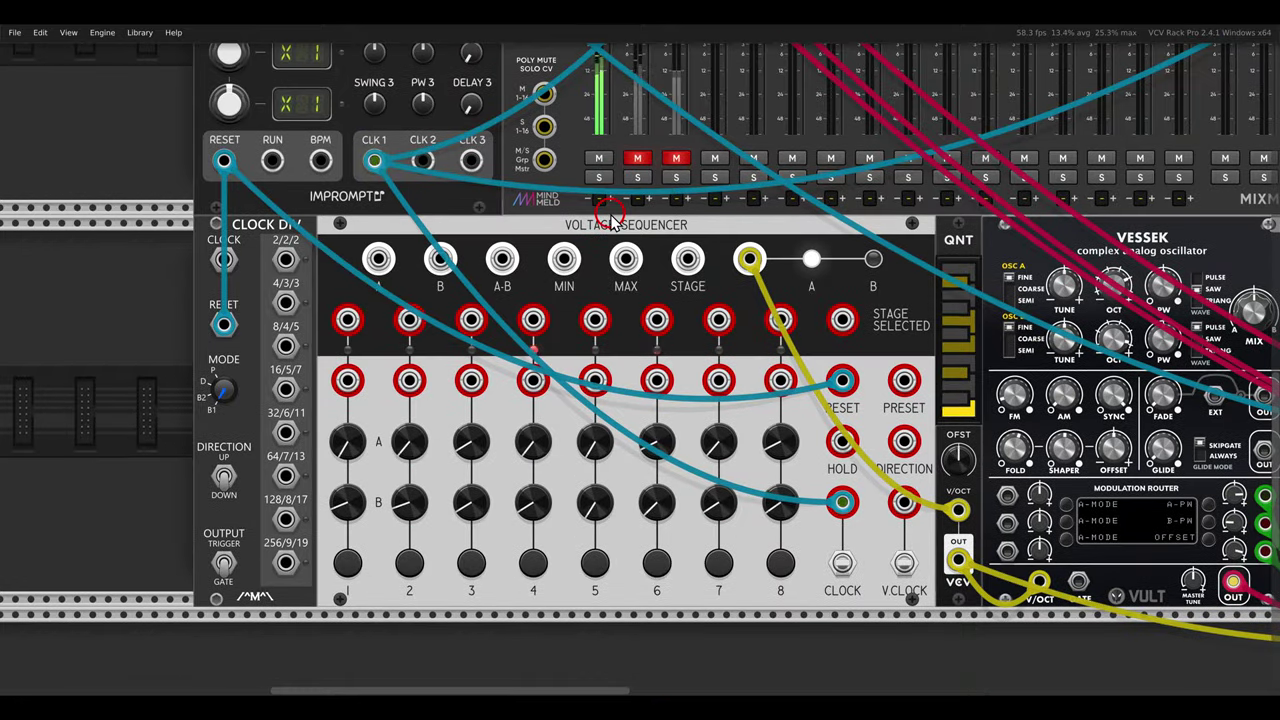
scroll(612, 222, down, 1)
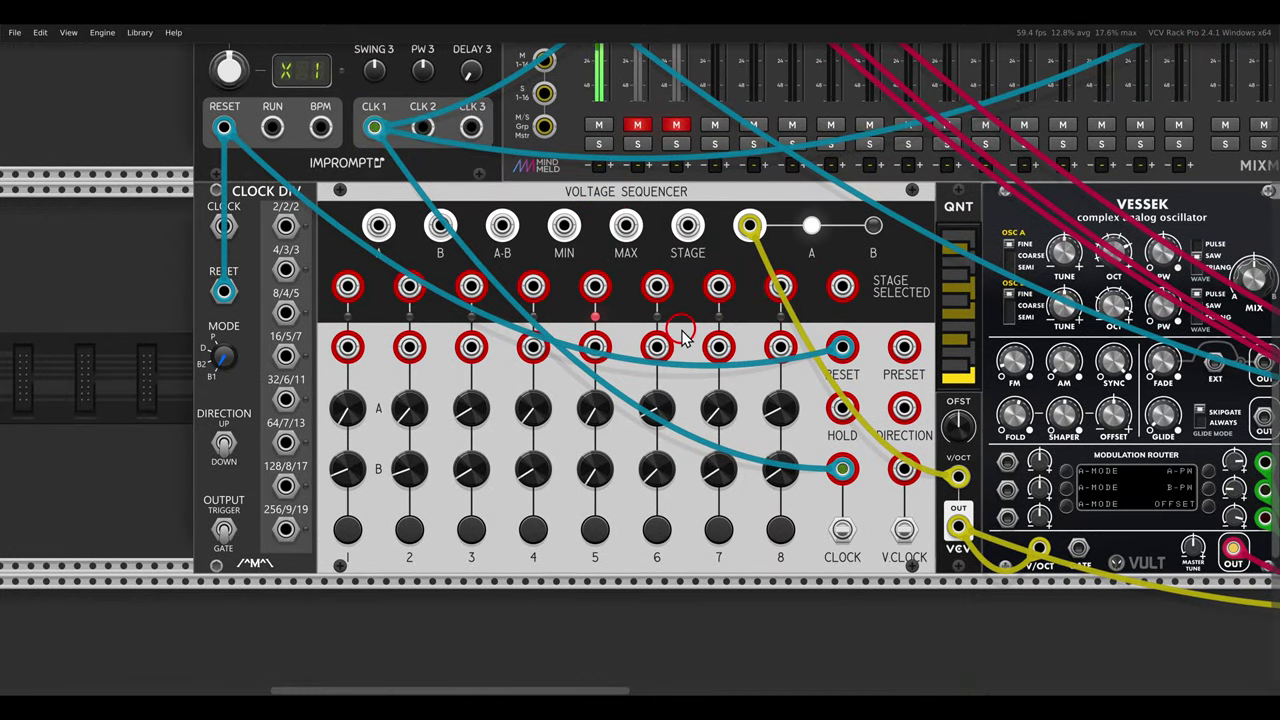
scroll(690, 338, down, 1)
drag(722, 333, 620, 327)
scroll(620, 327, down, 1)
drag(801, 325, 412, 320)
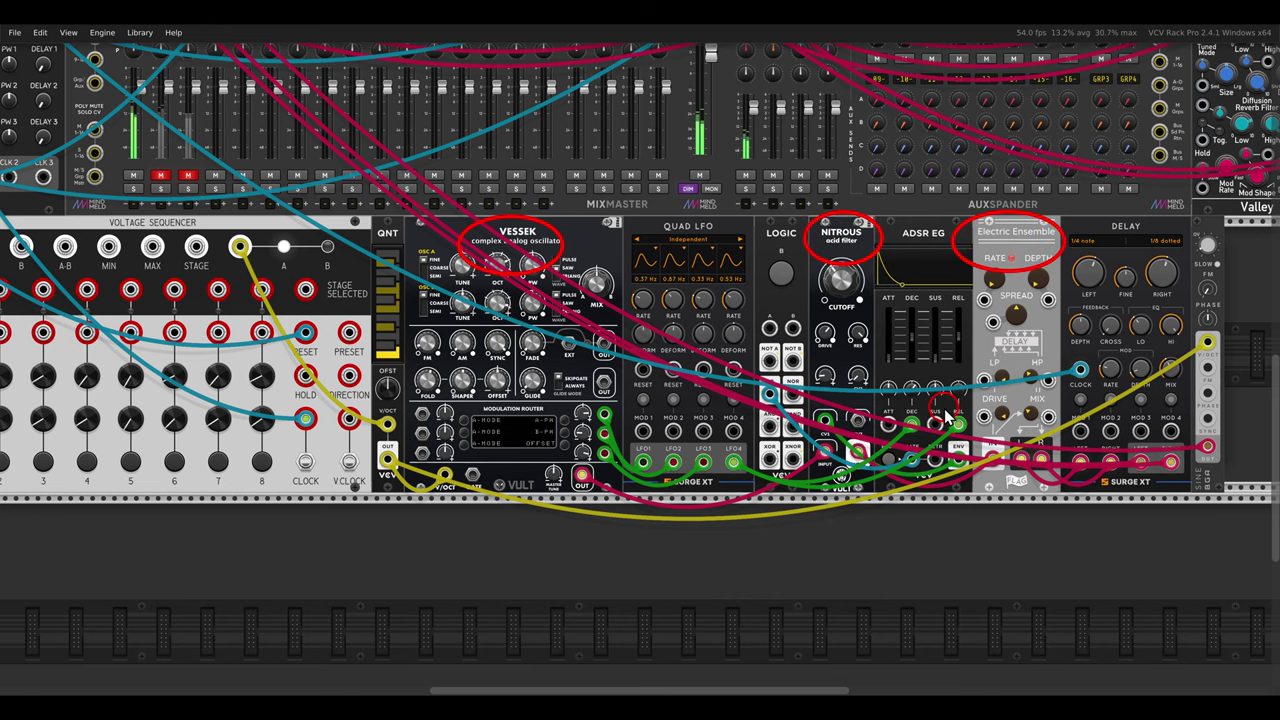
drag(352, 311, 527, 342)
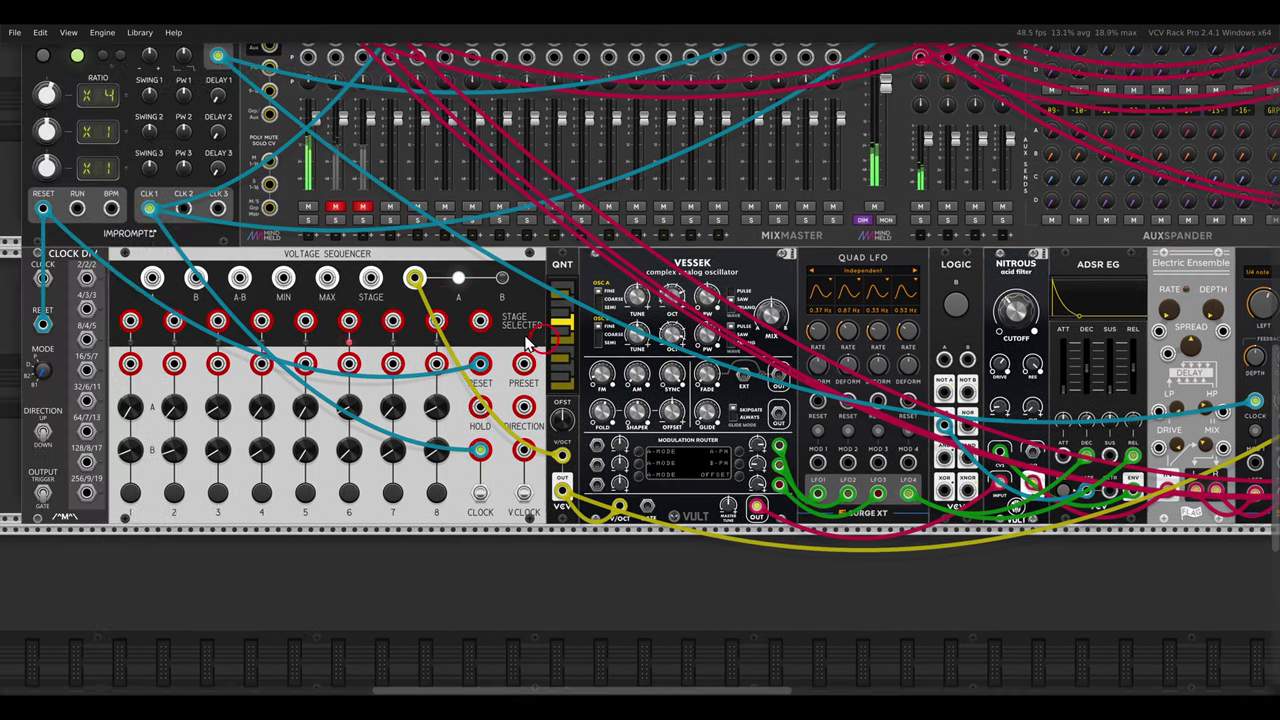
- Unmute and solo the BASS channel on the MixMaster, and adjust the Nitrous filter's cutoff
click(333, 206)
click(335, 219)
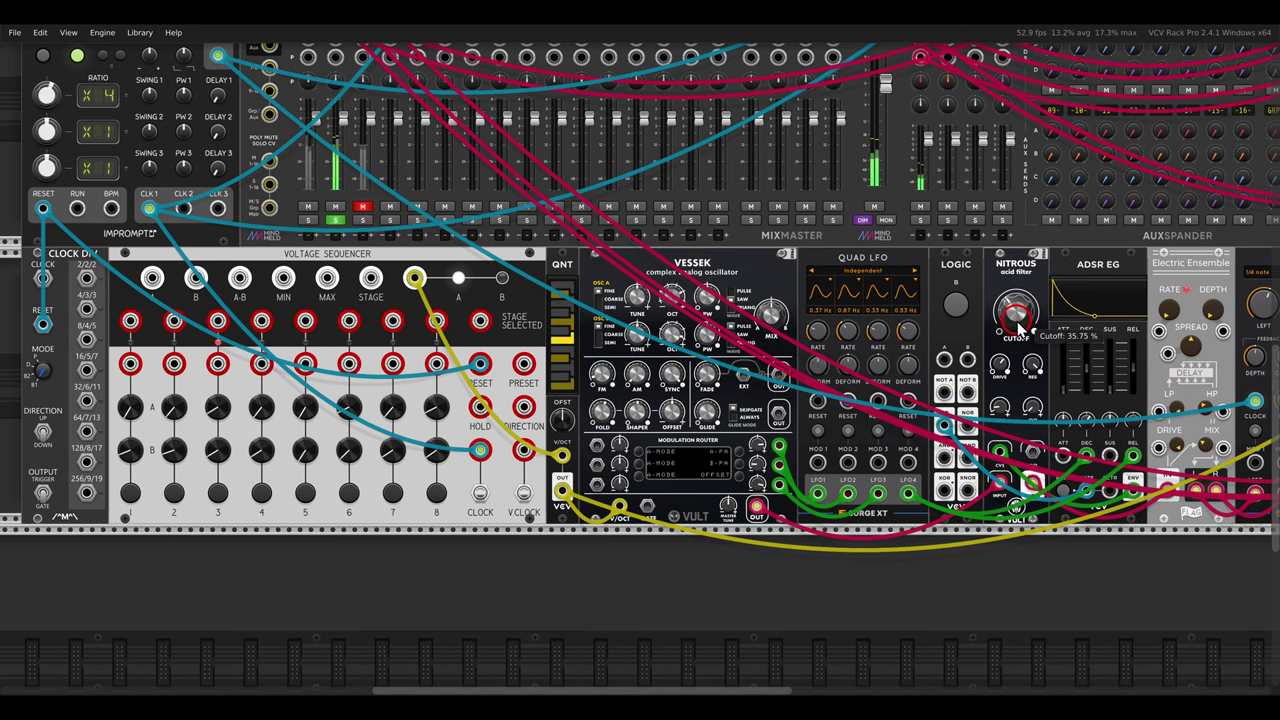
drag(1010, 318, 974, 296)
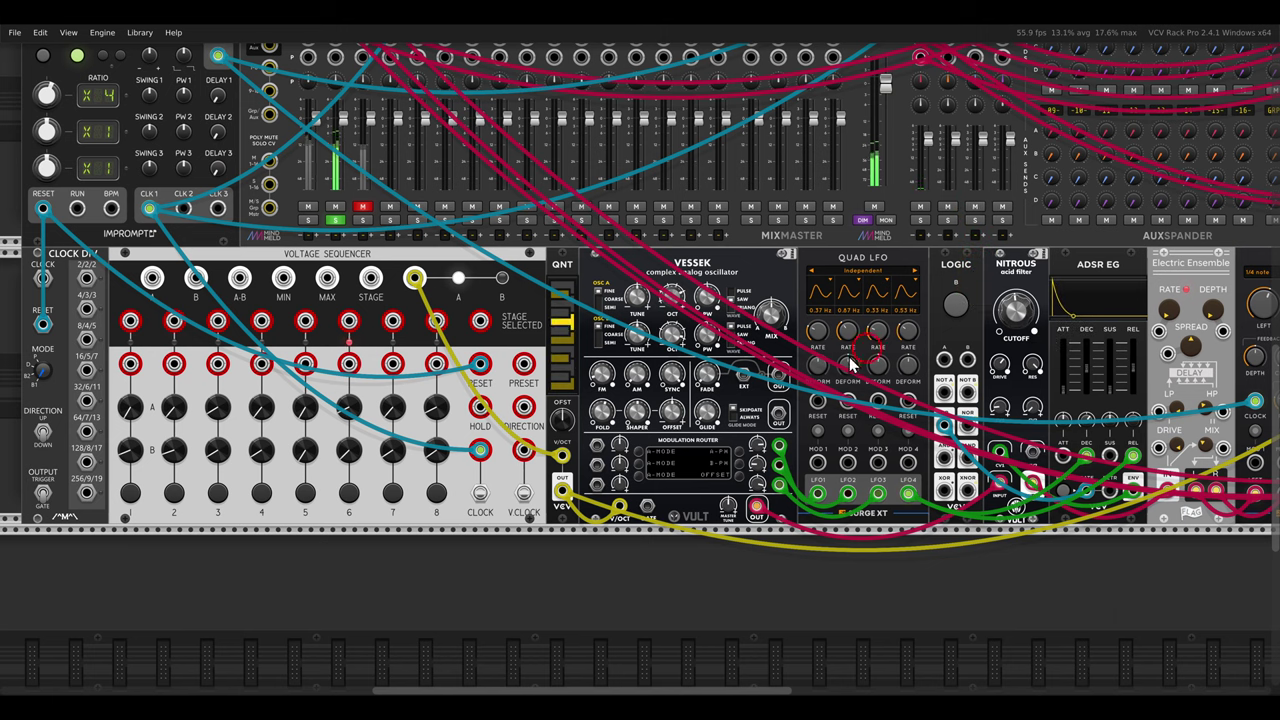
- Patch the lower Voltage Sequencer's Stage 8 gate output into its own V.CLOCK input to switch between rows A and B
drag(764, 388, 915, 337)
scroll(378, 380, up, 2)
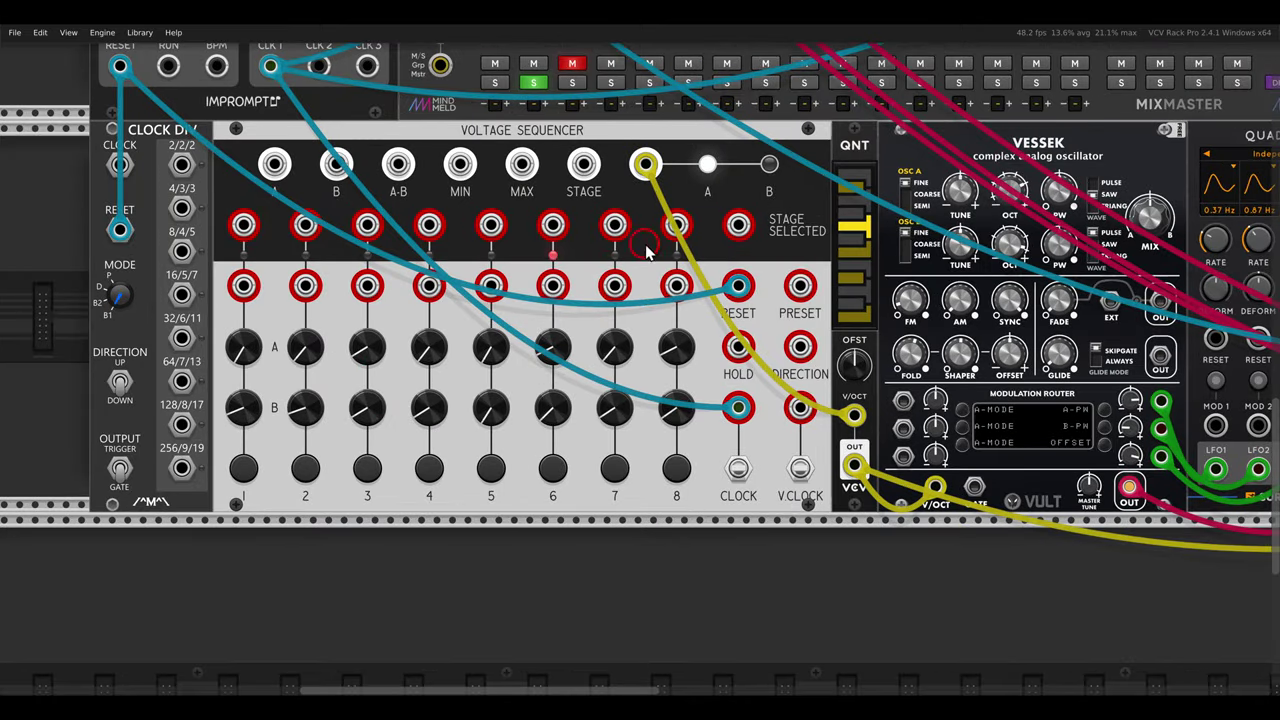
scroll(681, 252, up, 1)
mouse_move(680, 230)
mouse_down()
mouse_move(682, 262)
mouse_move(704, 286)
mouse_up()
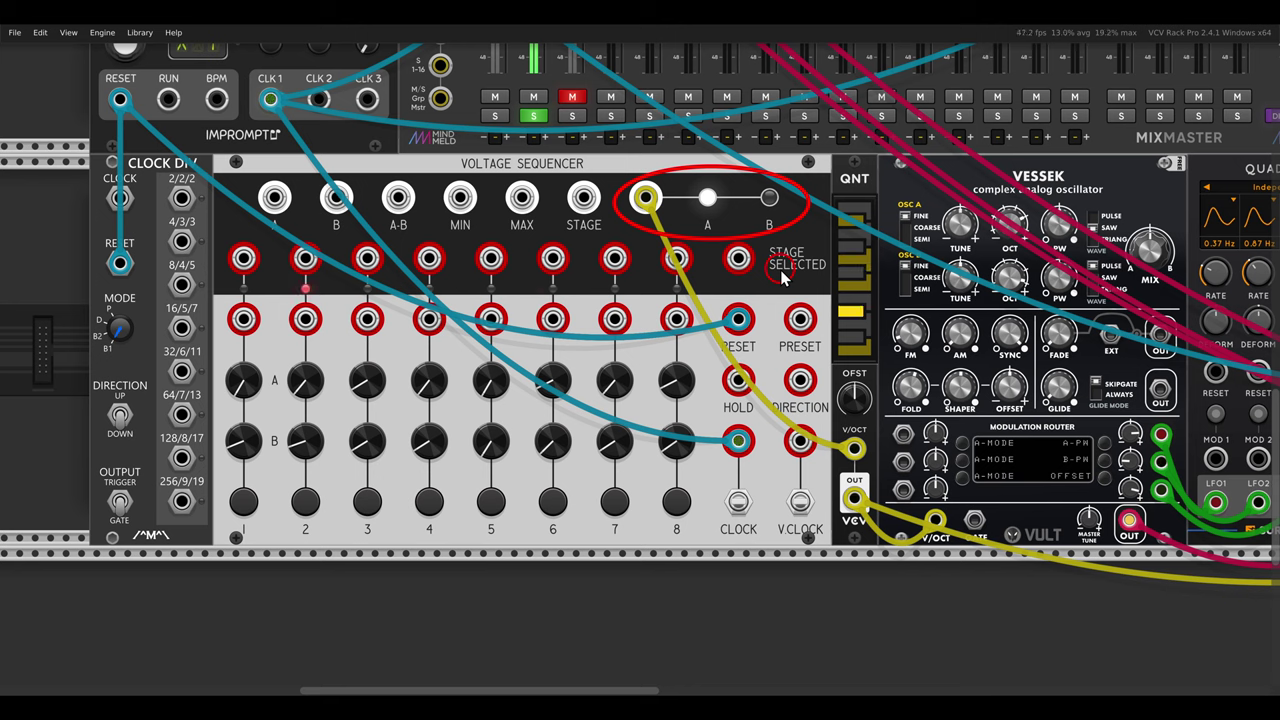
drag(676, 259, 797, 443)
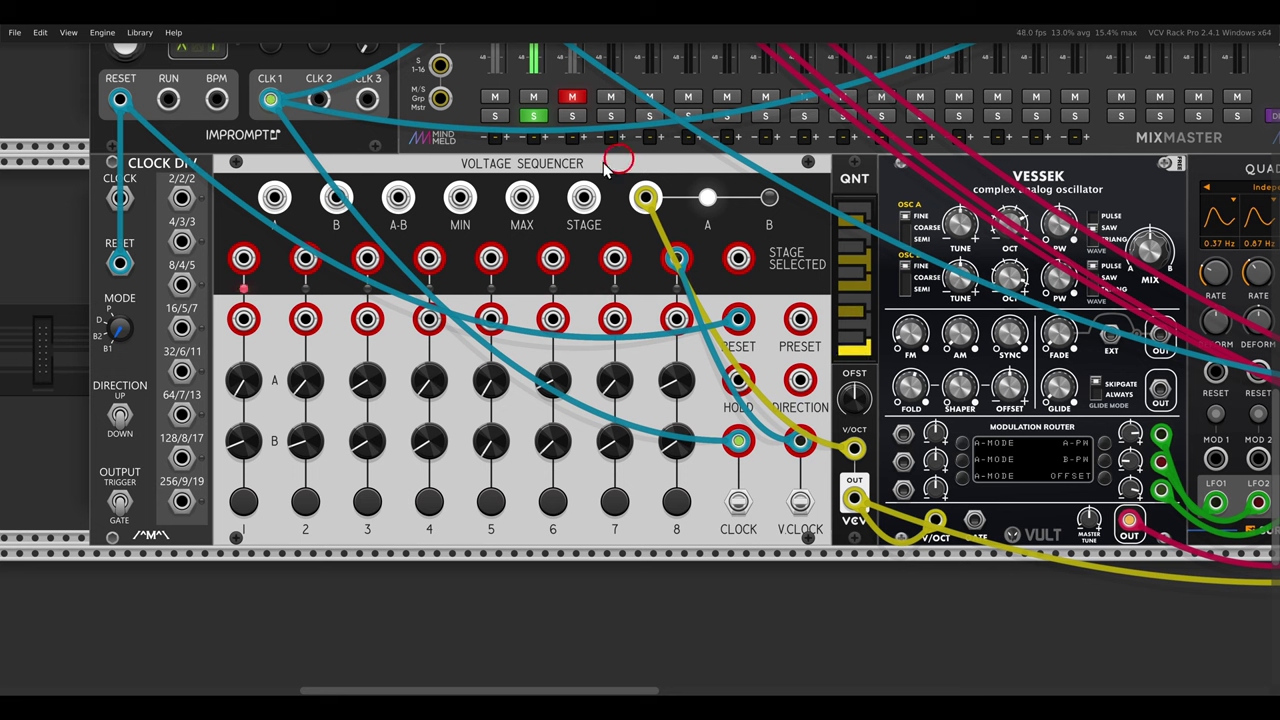
- Patch the Stage 5 gate into the Clock Div's CLOCK input, and the divider's 4/3/3 output into the sequencer's DIRECTION input
drag(491, 259, 122, 198)
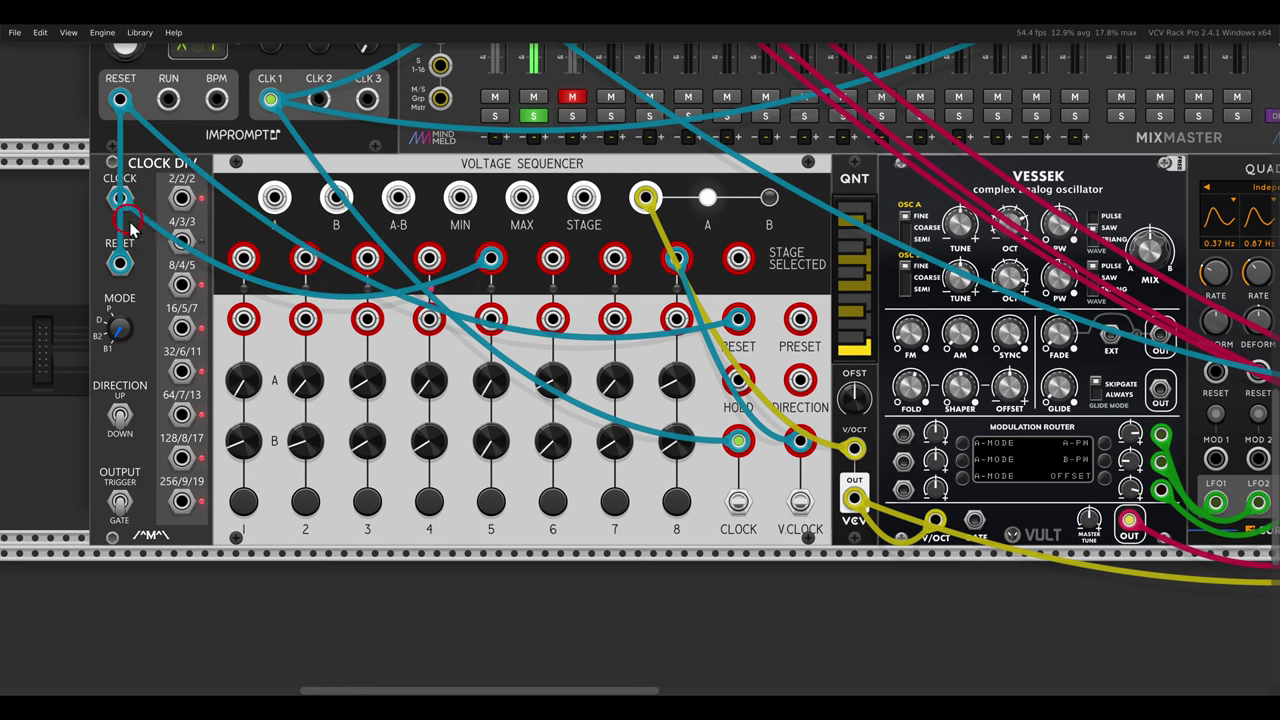
drag(186, 247, 798, 383)
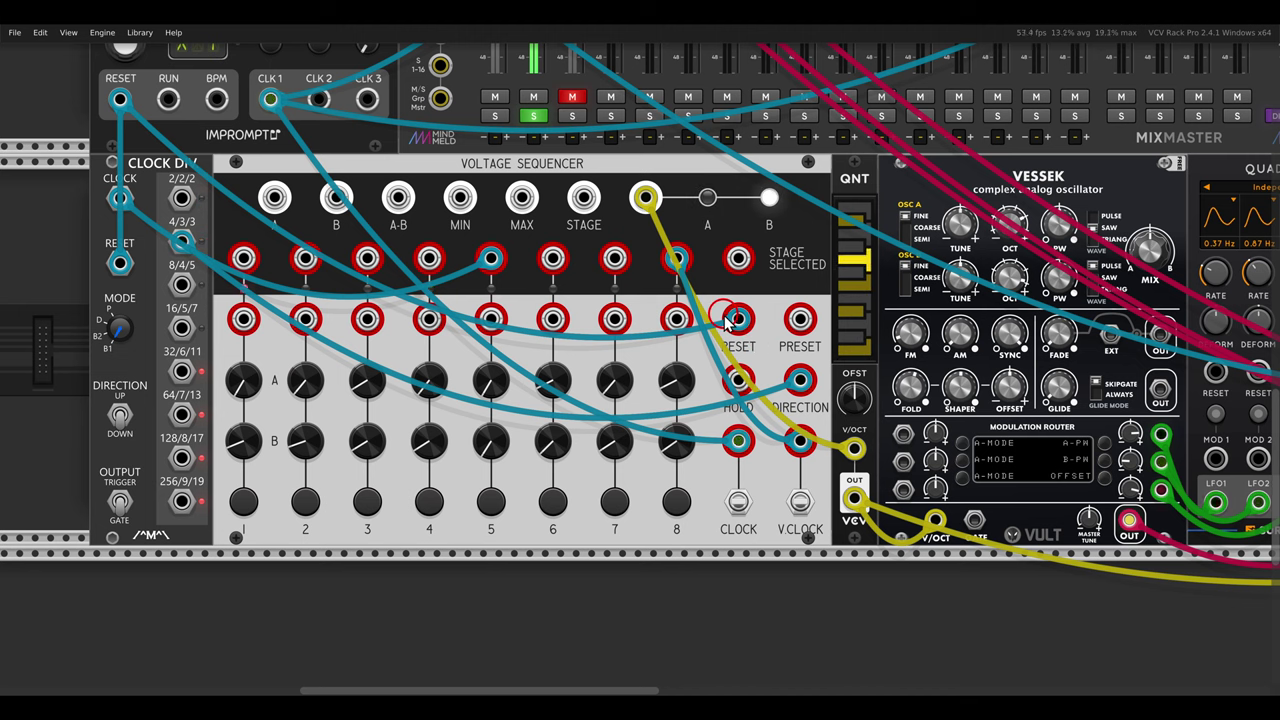
drag(728, 320, 738, 318)
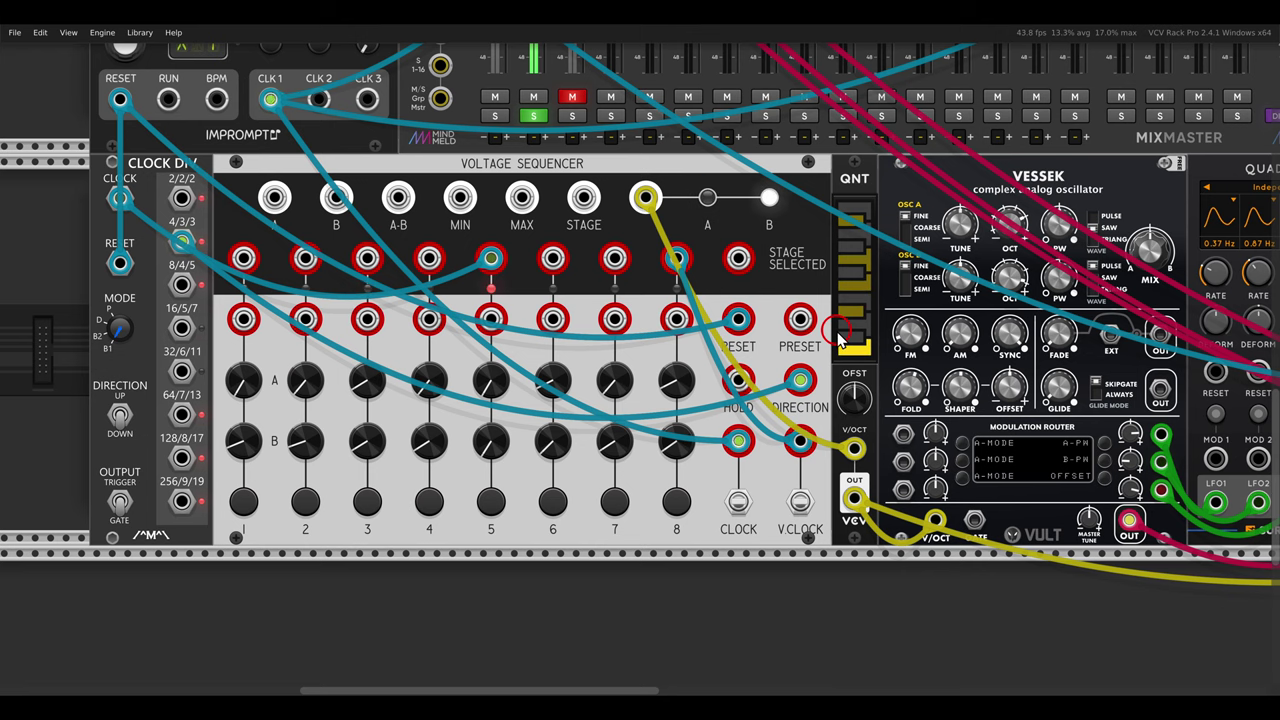
- Patch the lower Voltage Sequencer's Stage 1 and Stage 4 gate outputs into the Logic module's A and B inputs
scroll(838, 335, down, 2)
drag(880, 340, 588, 340)
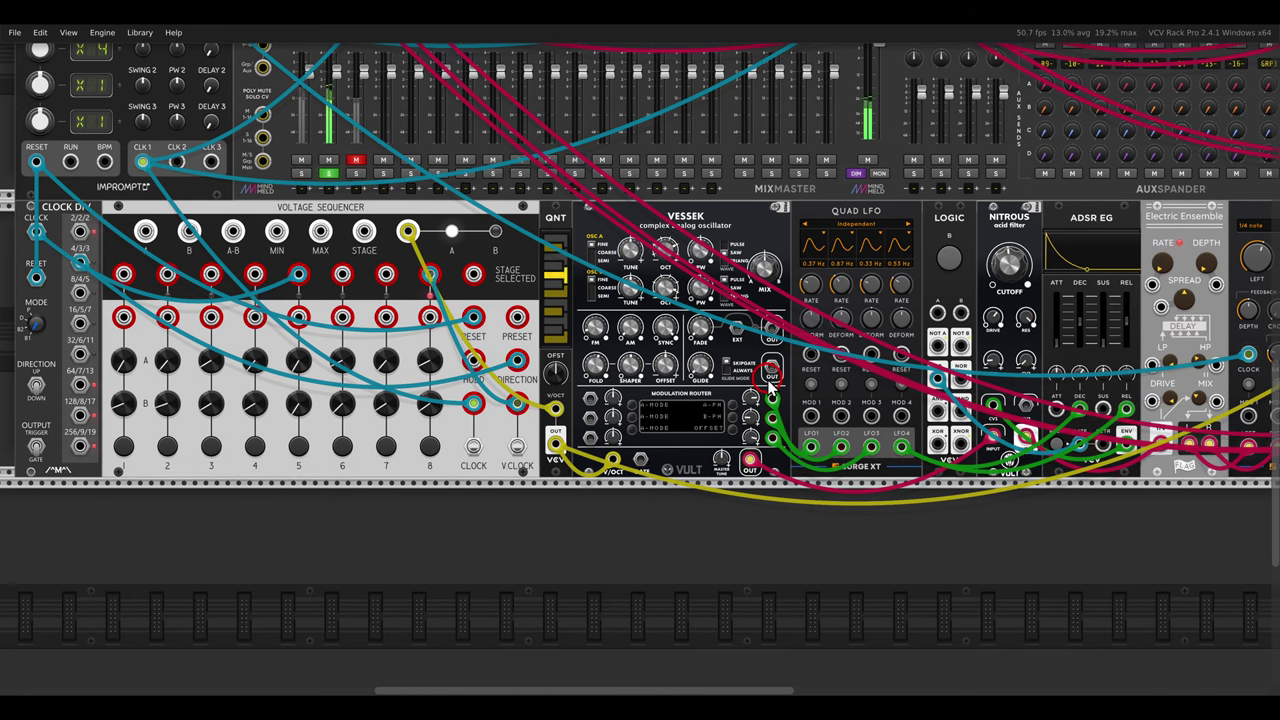
drag(770, 368, 824, 365)
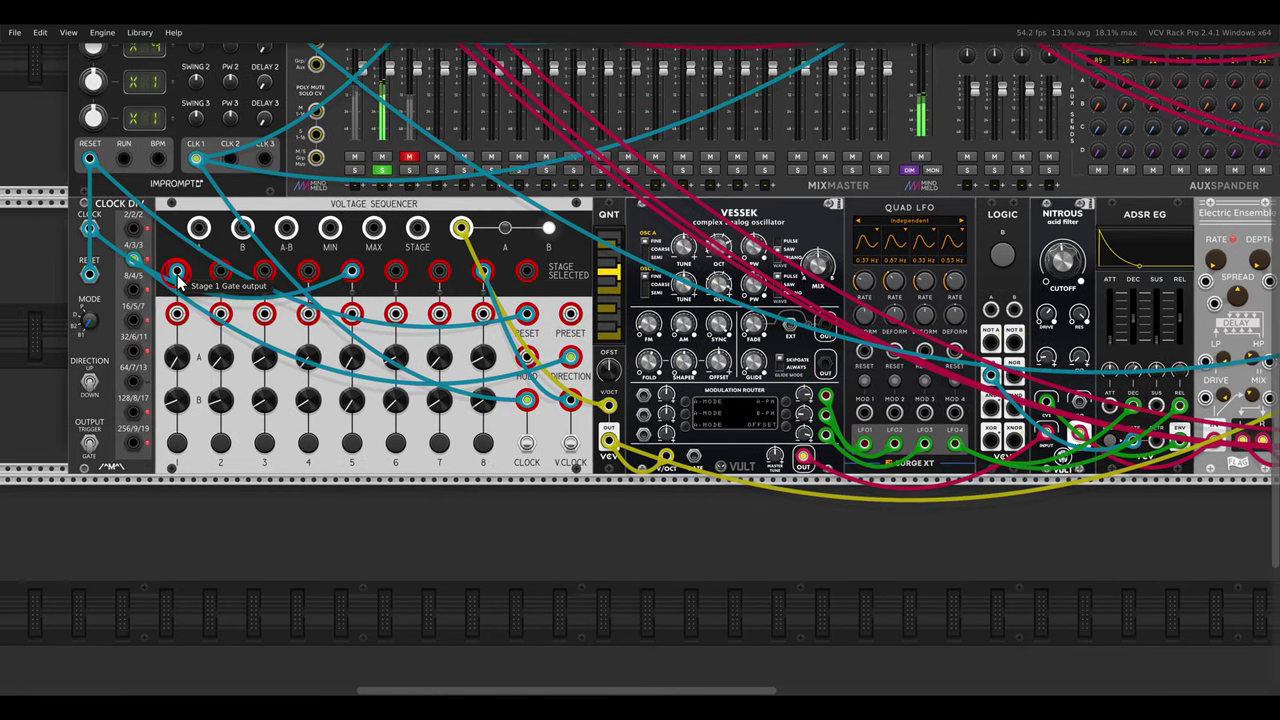
drag(178, 280, 1003, 210)
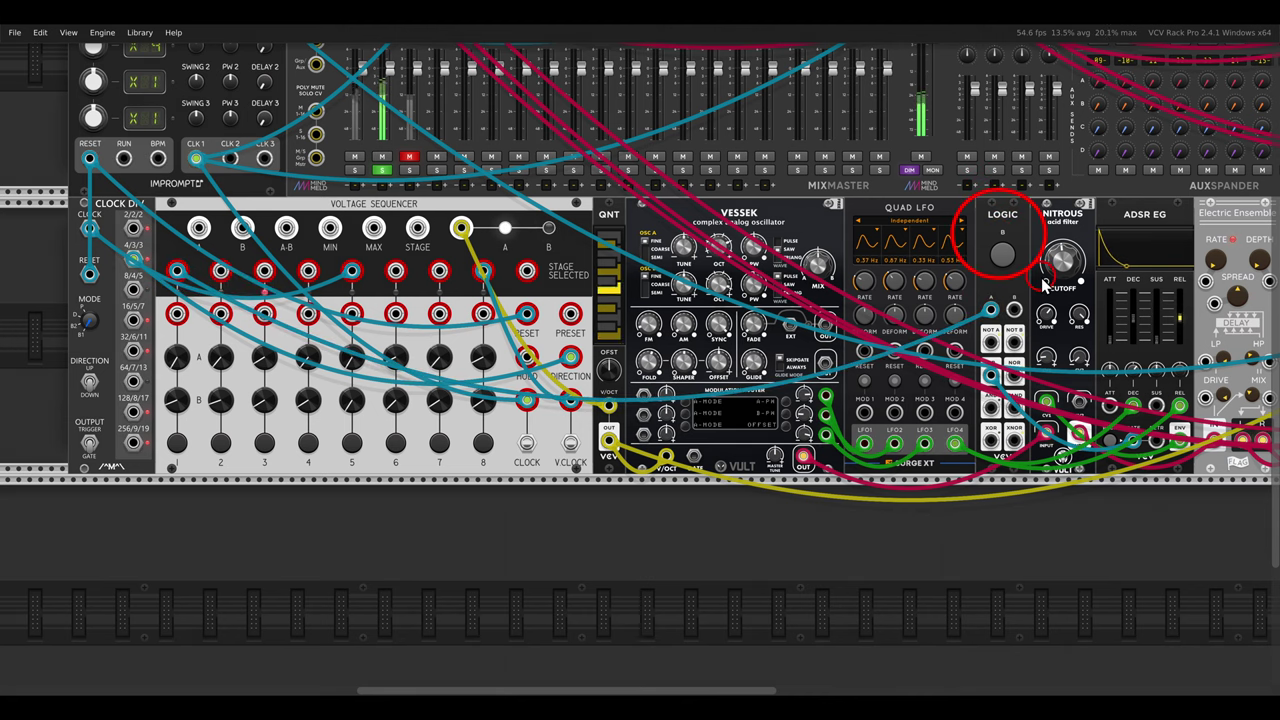
drag(1014, 311, 310, 283)
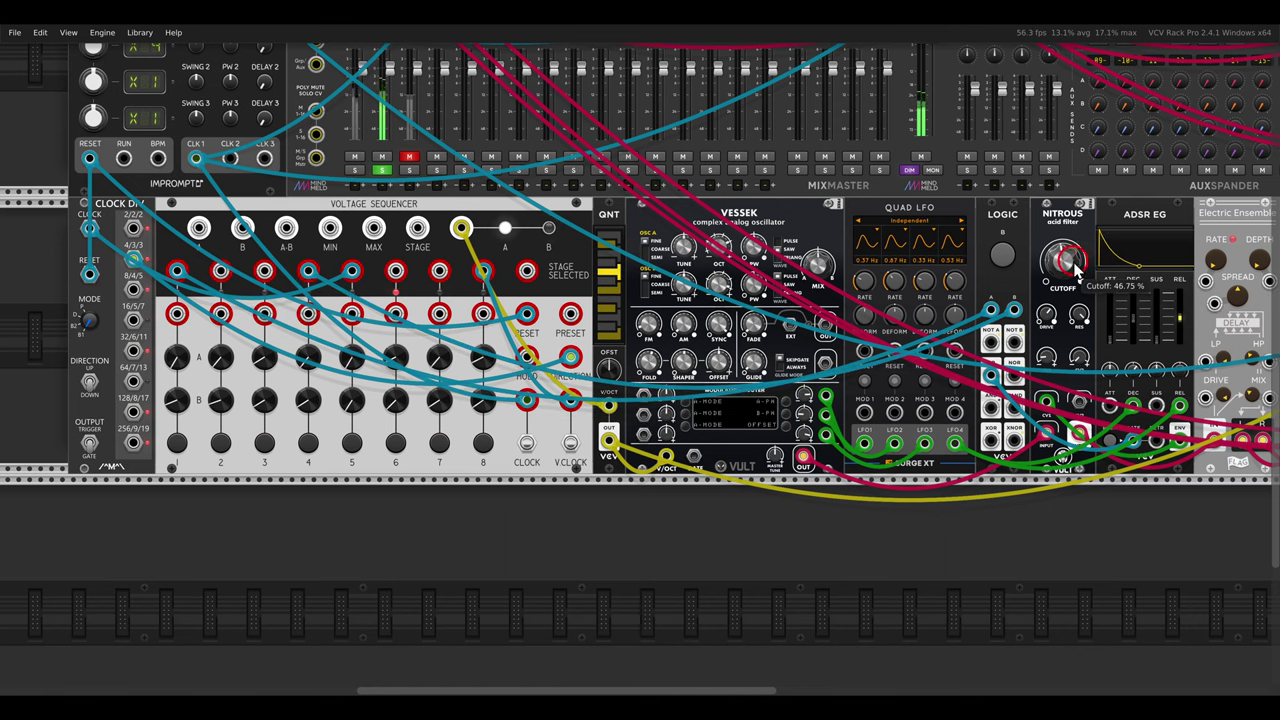
- Sweep the Nitrous filter's cutoff down to 27.75 % and unmute the SUB- channel on the MixMaster
drag(1072, 288, 1072, 313)
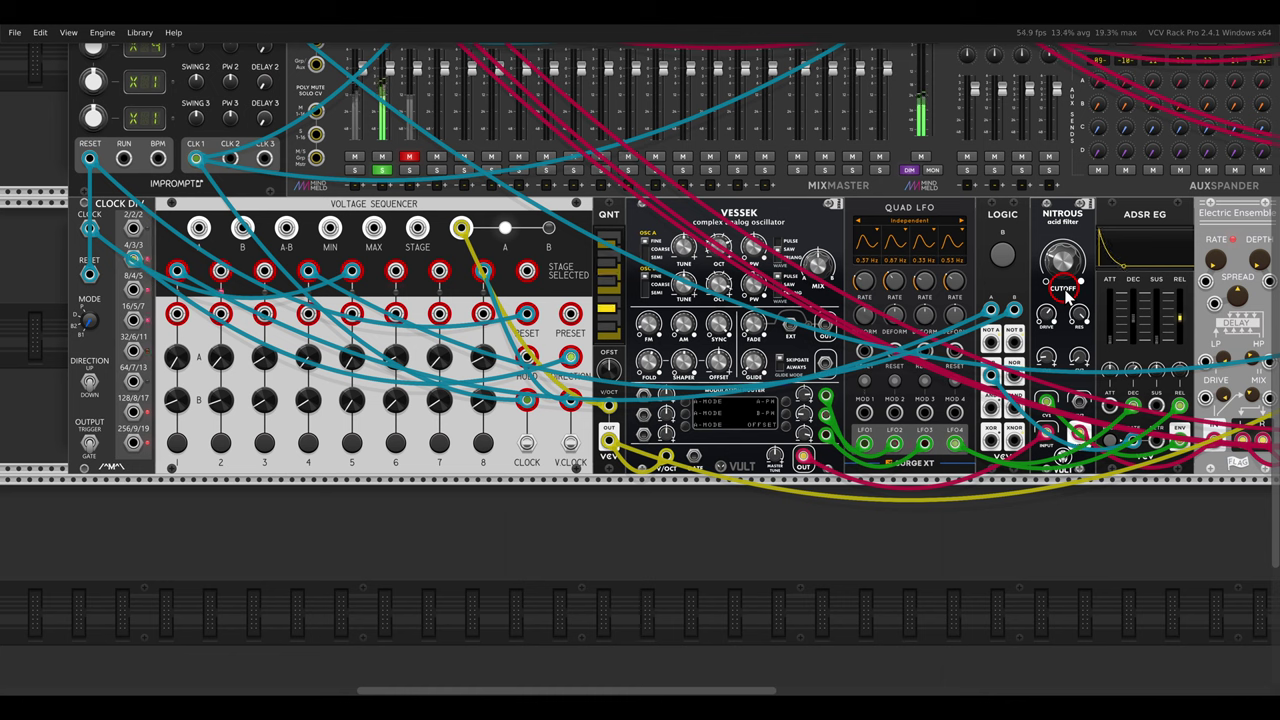
mouse_move(1067, 271)
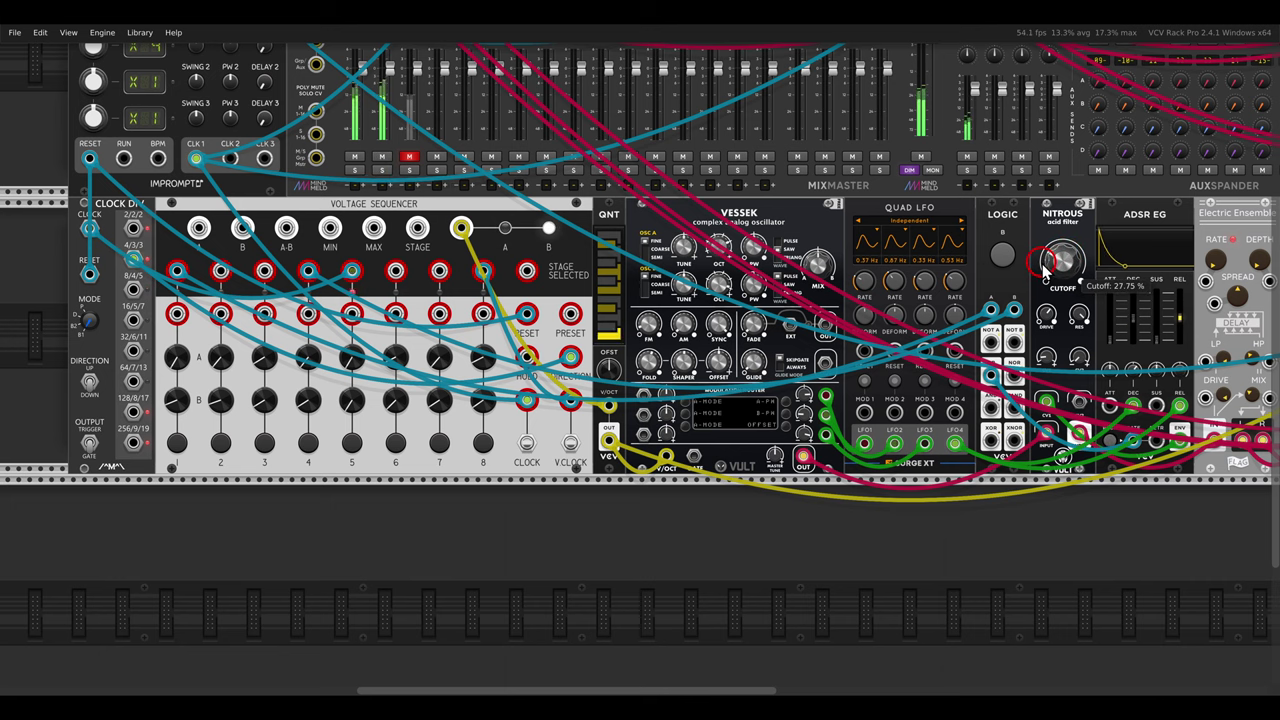
scroll(980, 230, right, 5)
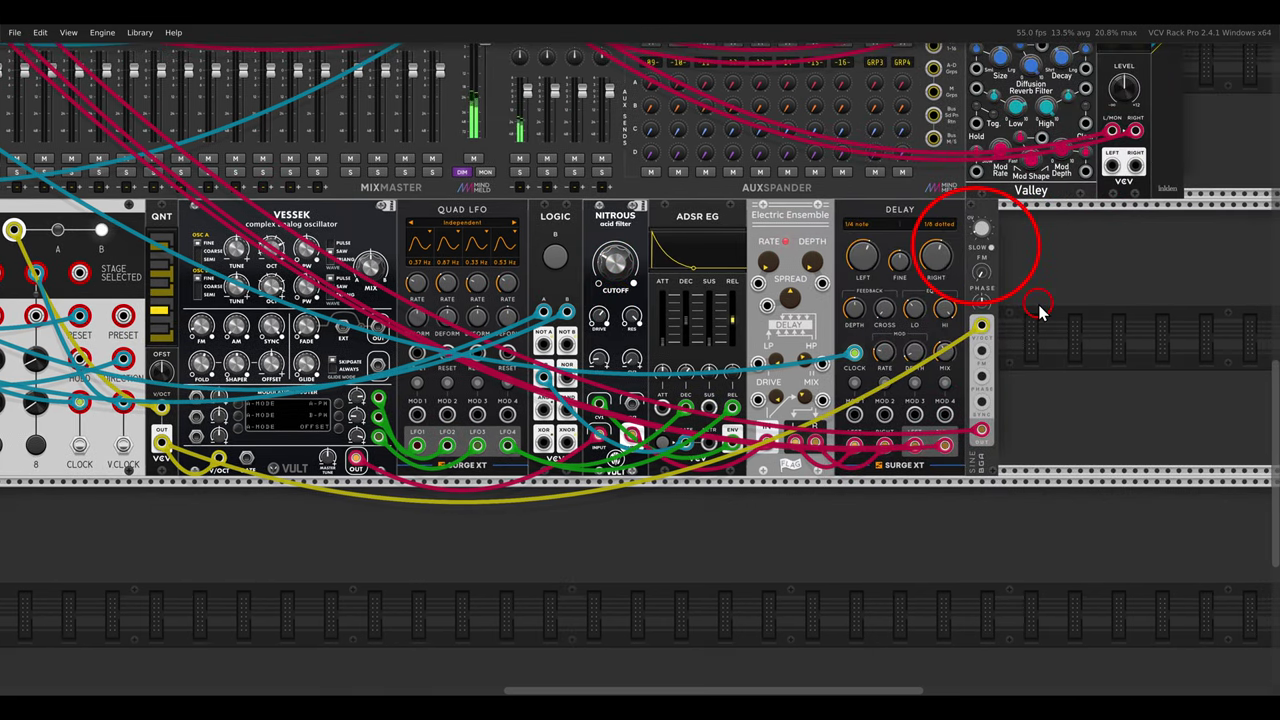
scroll(1040, 311, left, 3)
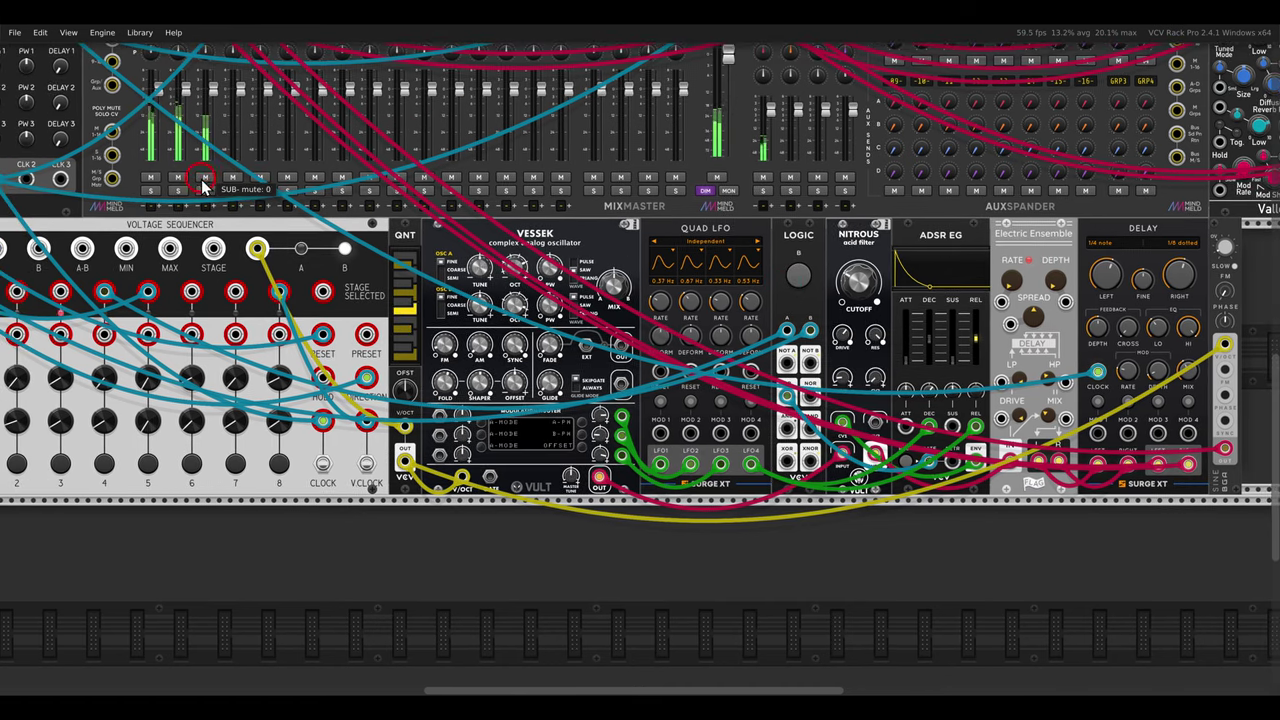
scroll(718, 437, down, 5)
drag(718, 437, 680, 432)
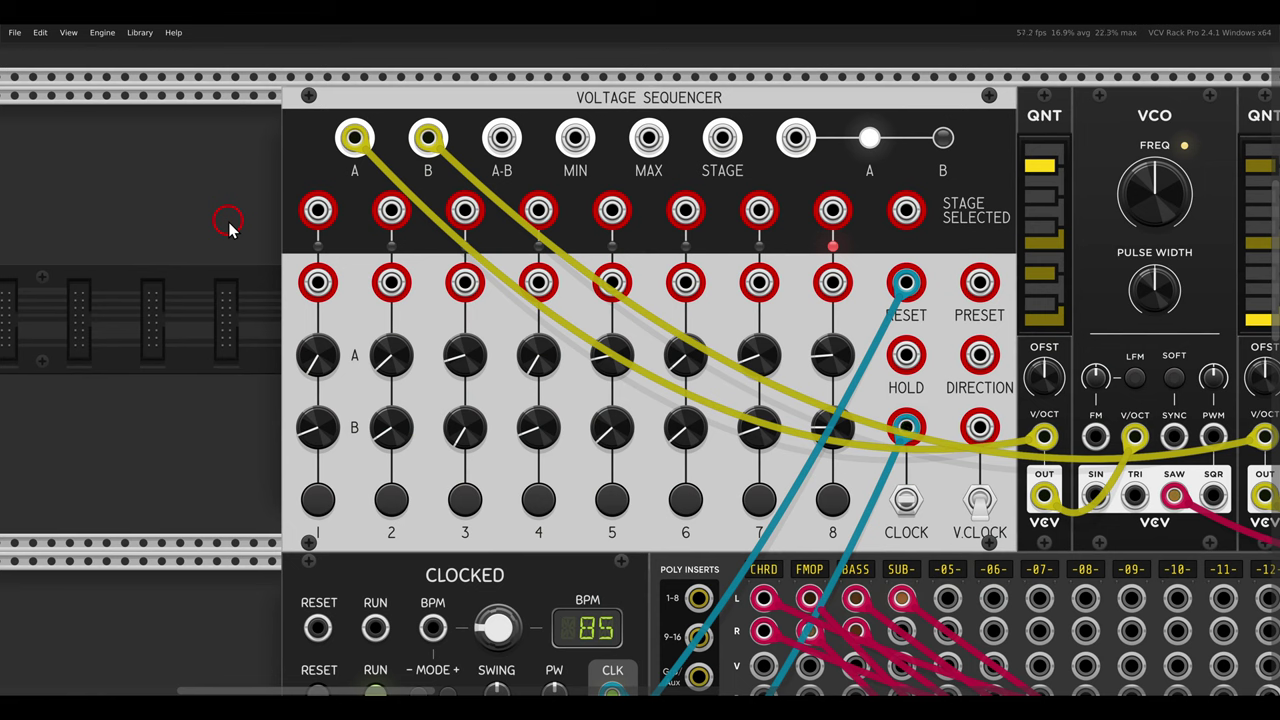
- Examine the new patch from the Voltage Sequencer's outputs through the quantizers, VCOs, tràigh filter, ADSR EG, VCA, Electric Ensemble and Delay
drag(290, 108, 392, 180)
drag(389, 103, 478, 182)
mouse_move(943, 204)
mouse_down()
mouse_move(631, 205)
mouse_move(465, 225)
mouse_up()
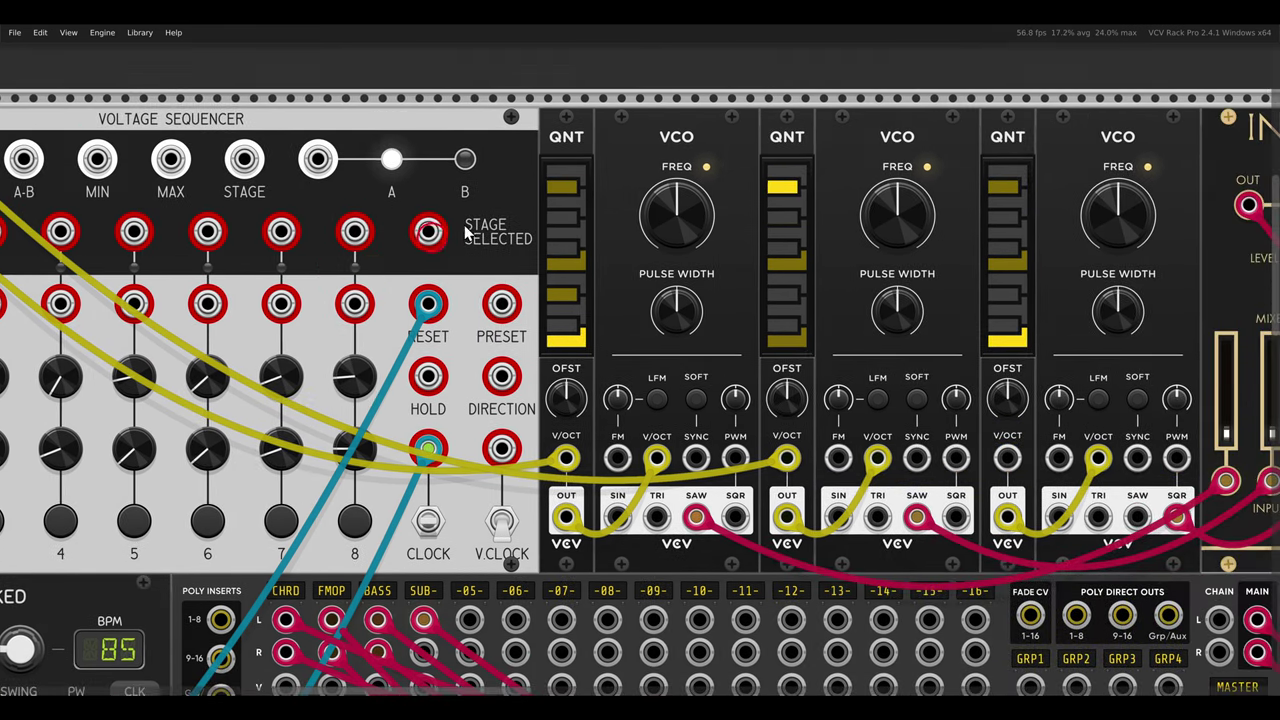
drag(614, 127, 616, 122)
drag(849, 106, 938, 192)
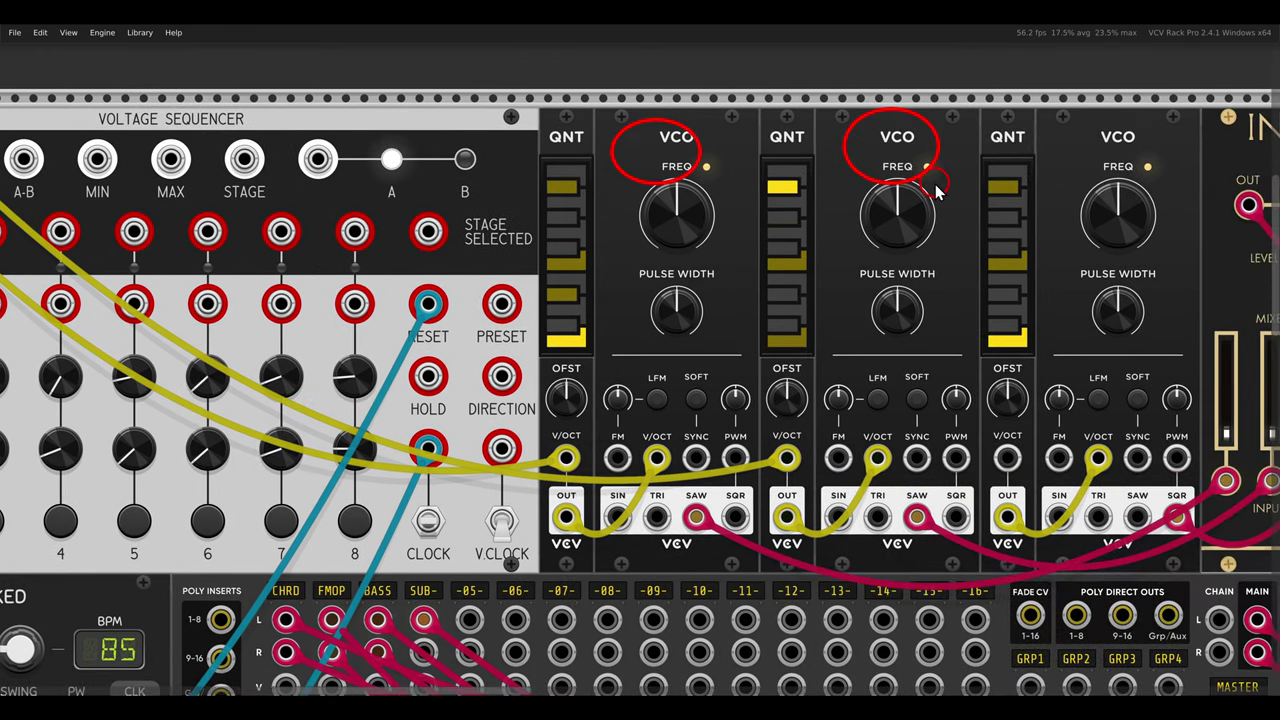
drag(632, 105, 734, 190)
mouse_move(851, 105)
mouse_down()
mouse_move(946, 187)
mouse_move(626, 222)
mouse_move(387, 229)
mouse_up()
scroll(946, 187, down, 1)
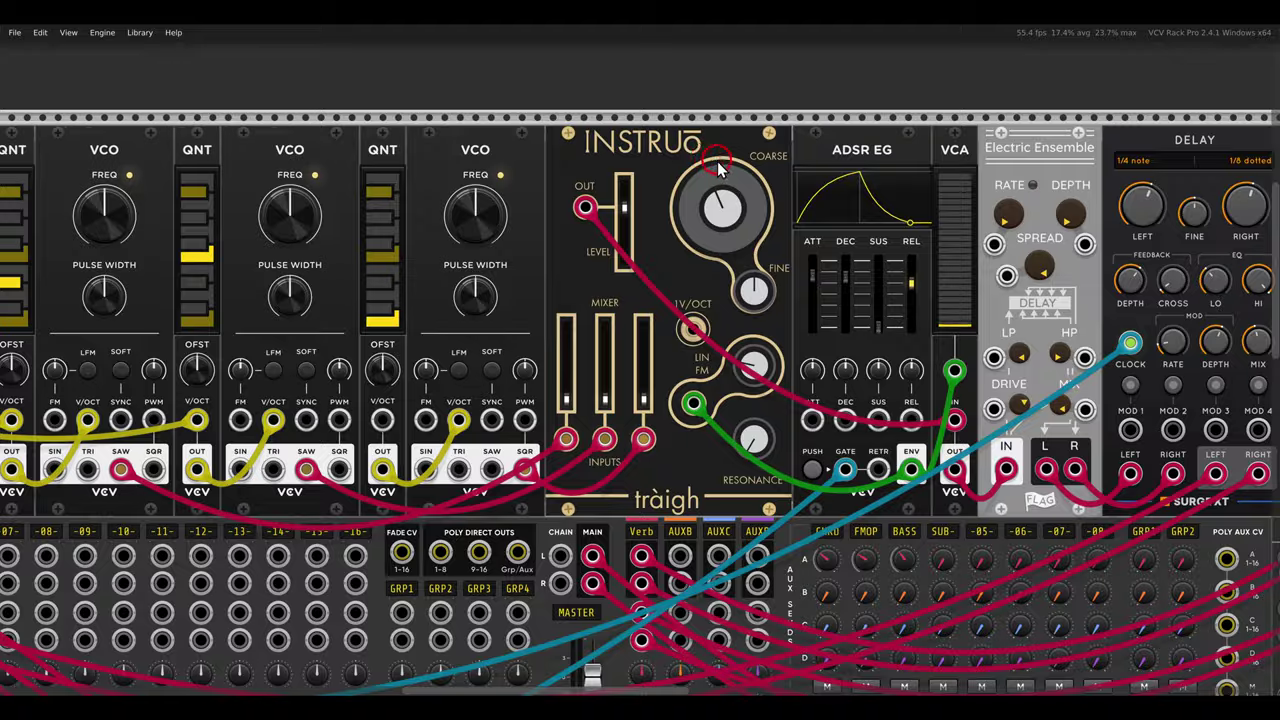
drag(718, 162, 571, 176)
drag(812, 90, 1125, 221)
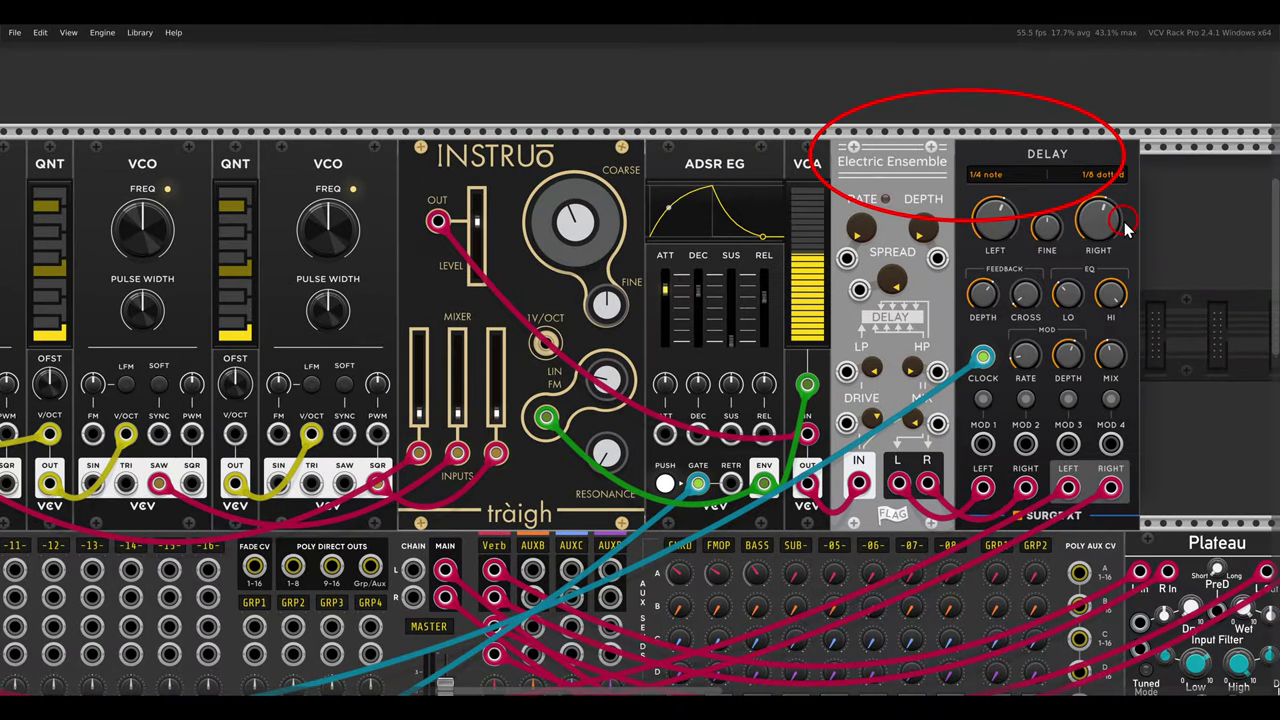
- Raise the tràigh mixer's A and B input levels to bring in the first and second VCOs
mouse_move(502, 359)
mouse_down()
mouse_move(783, 274)
mouse_move(862, 296)
mouse_up()
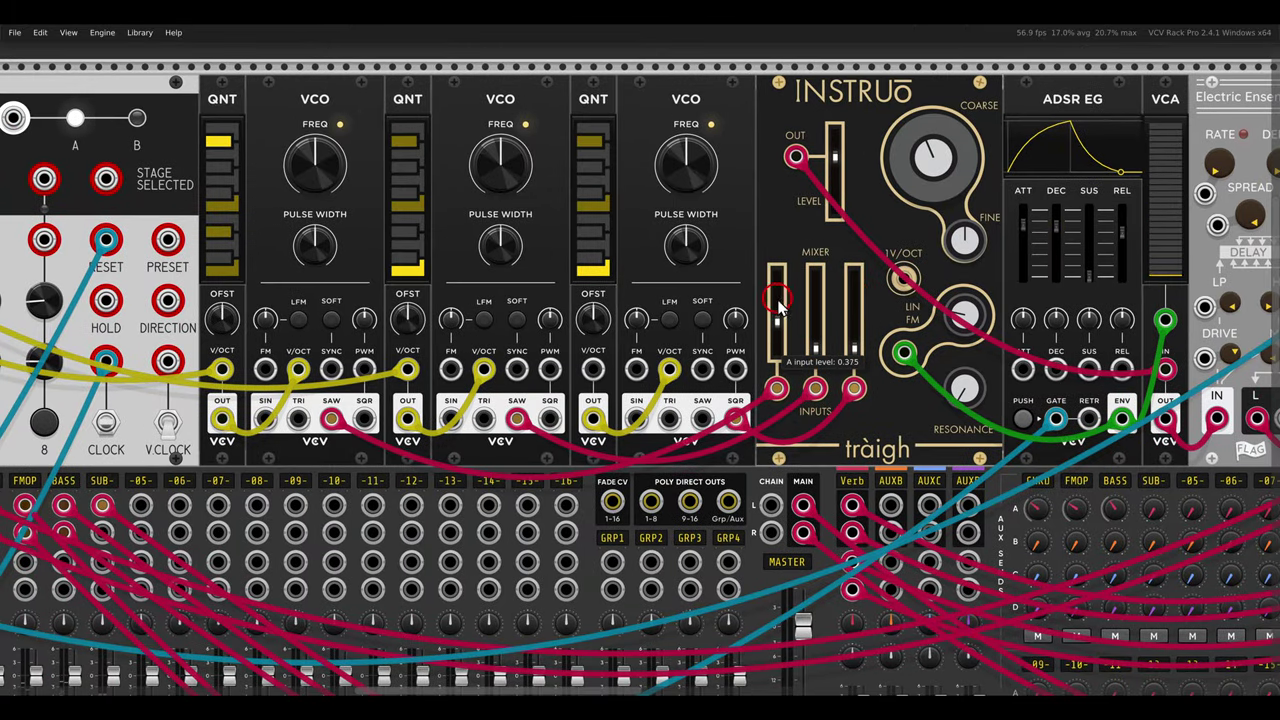
drag(777, 304, 777, 293)
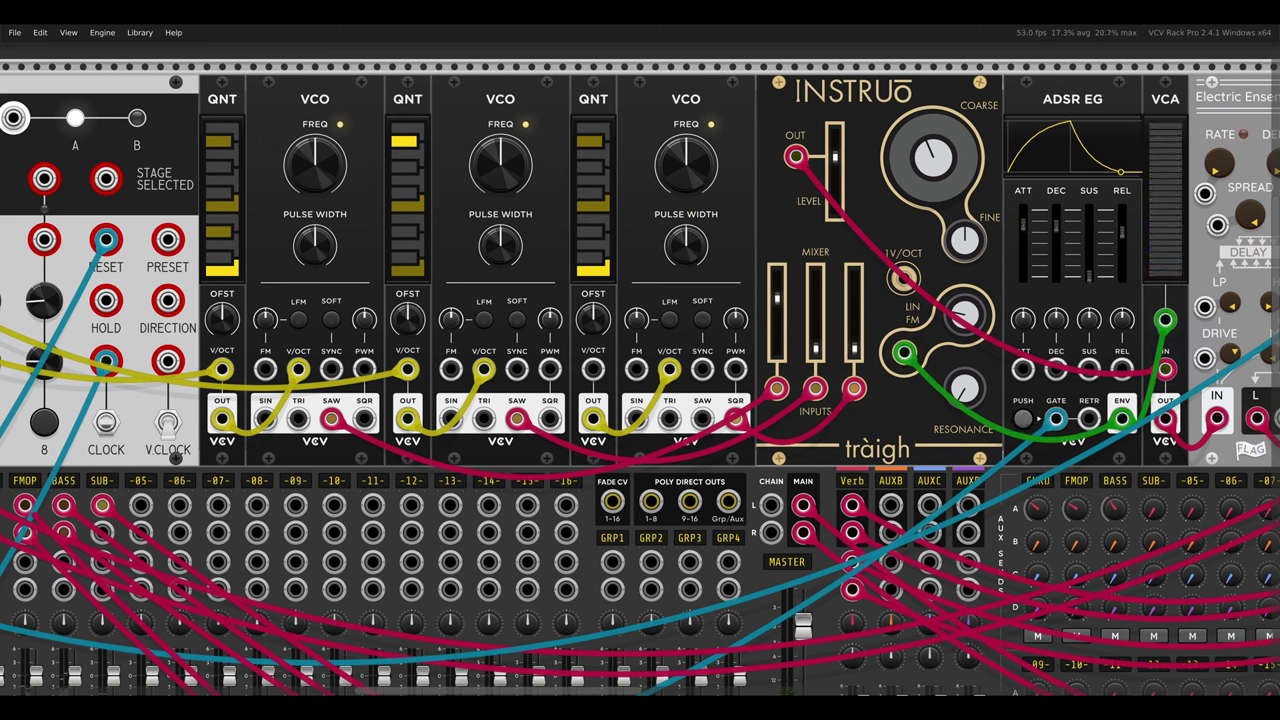
mouse_move(812, 348)
mouse_down()
mouse_move(803, 296)
mouse_move(814, 331)
mouse_up()
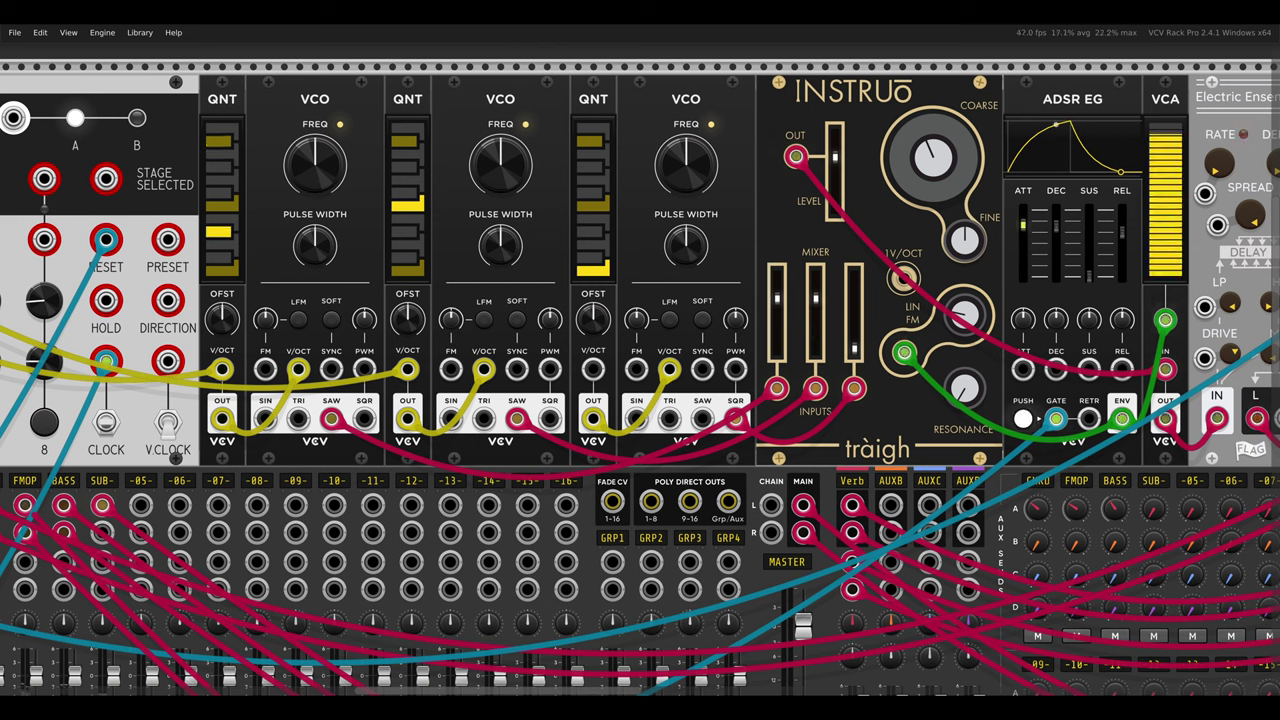
- Examine the upper Voltage Sequencer's A-B, MIN and MAX outputs as further voltage sources for the patch
drag(422, 340, 1054, 368)
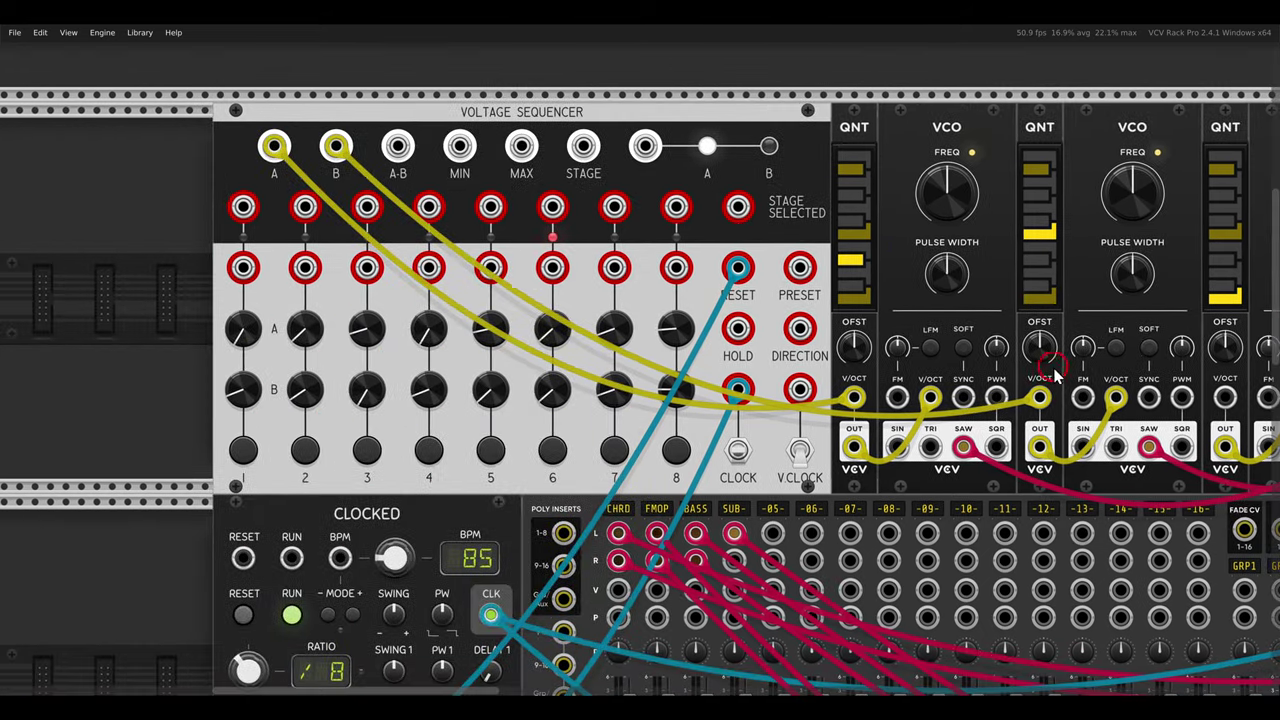
scroll(273, 202, up, 2)
drag(451, 183, 428, 223)
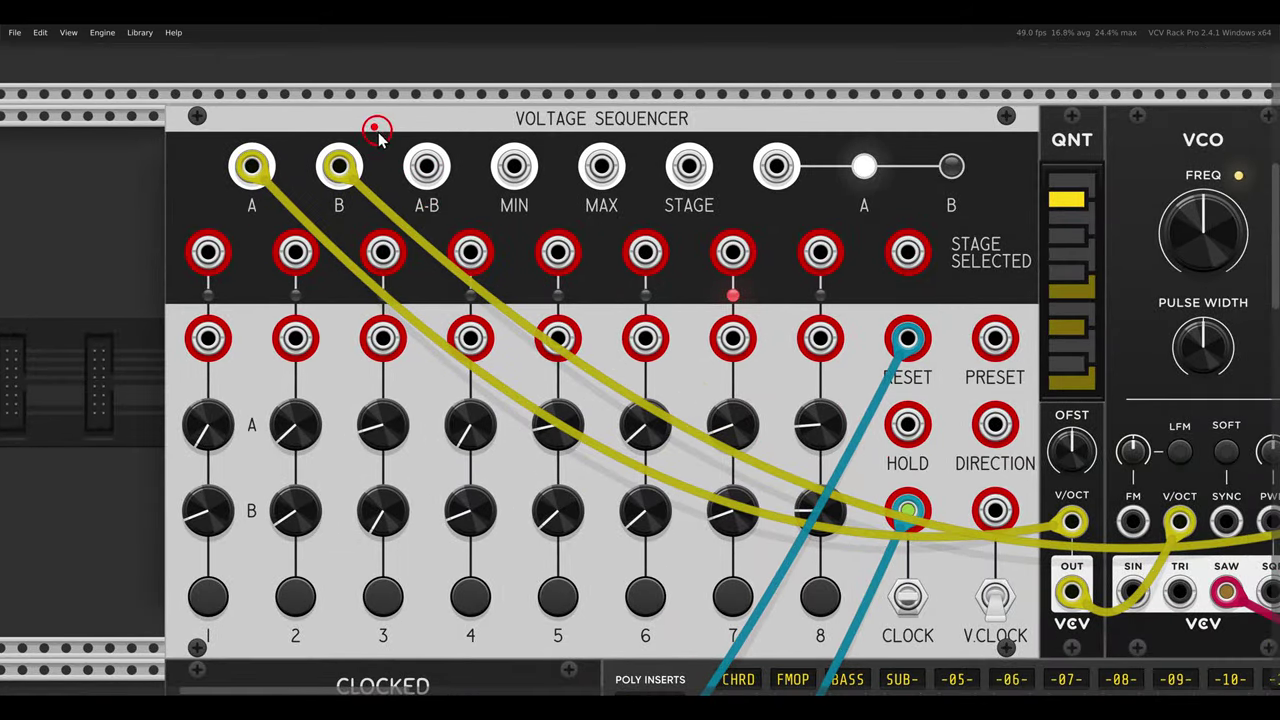
drag(374, 127, 465, 230)
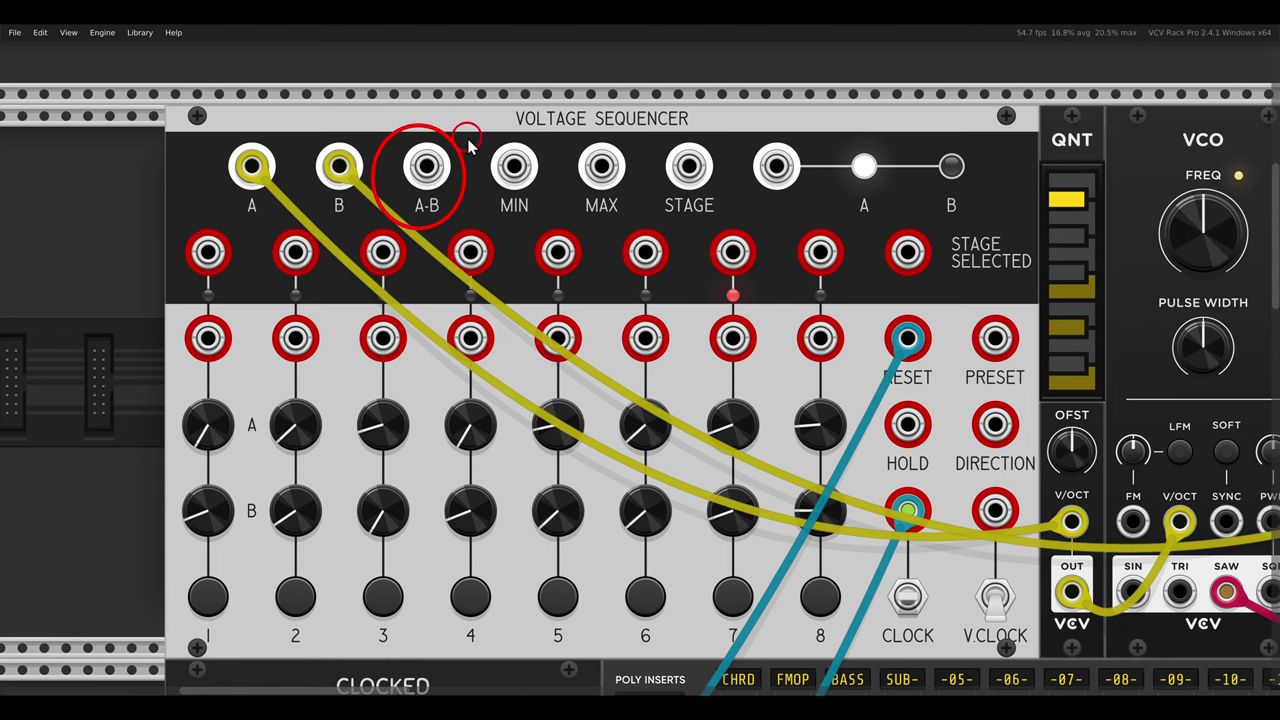
drag(466, 130, 648, 240)
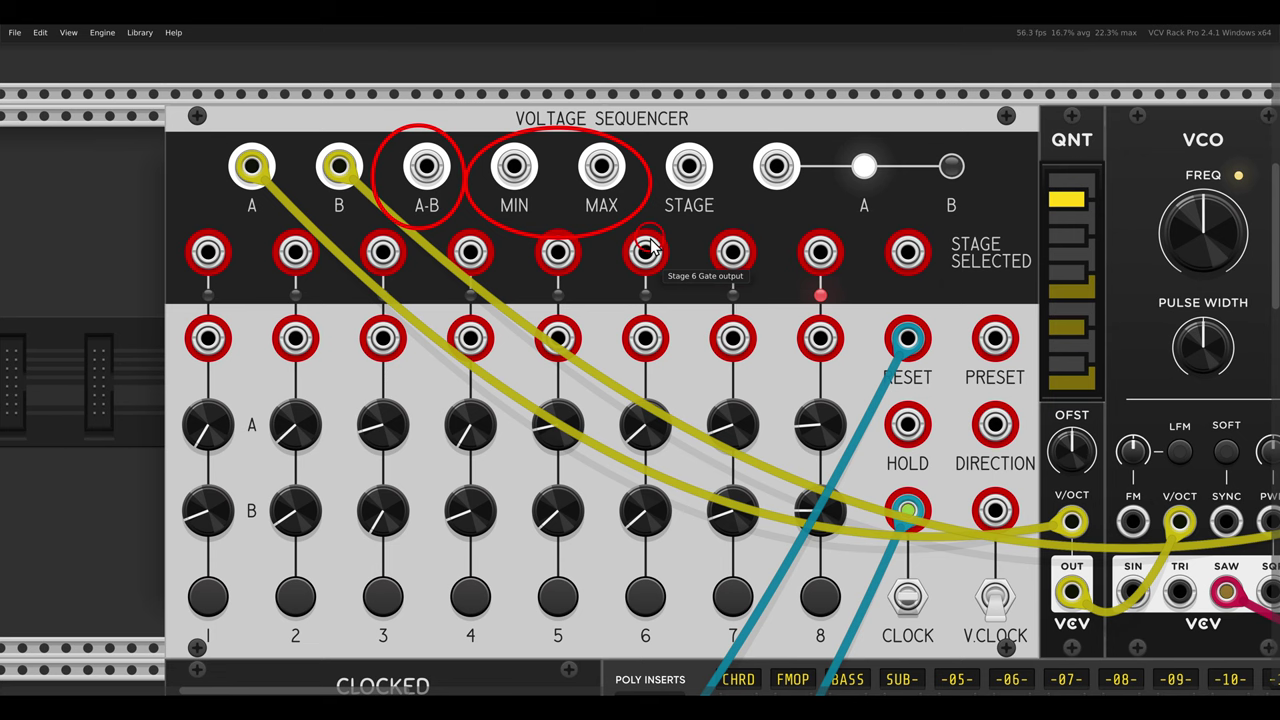
key(Escape)
scroll(650, 245, down, 3)
drag(737, 292, 485, 296)
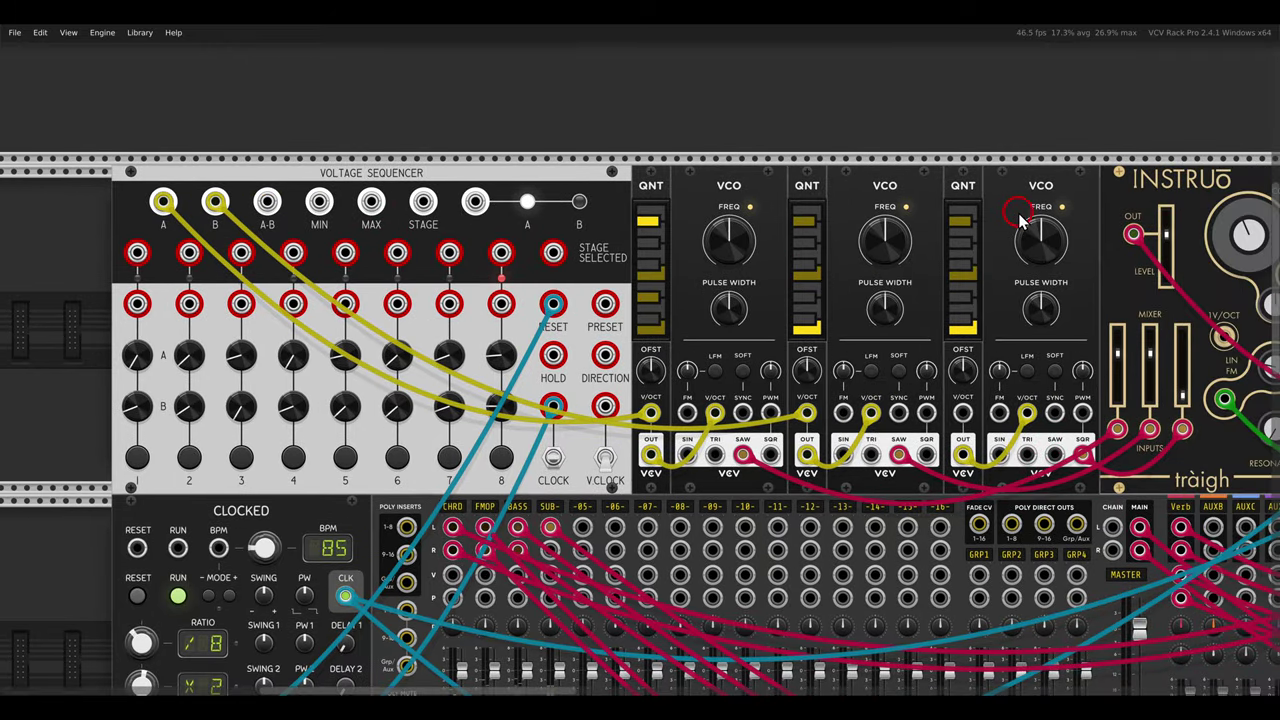
- Patch the upper Voltage Sequencer's A-B output into the third quantizer's V/OCT input and raise the tràigh mixer's third input level
drag(268, 204, 964, 412)
drag(1163, 380, 952, 333)
scroll(926, 354, up, 1)
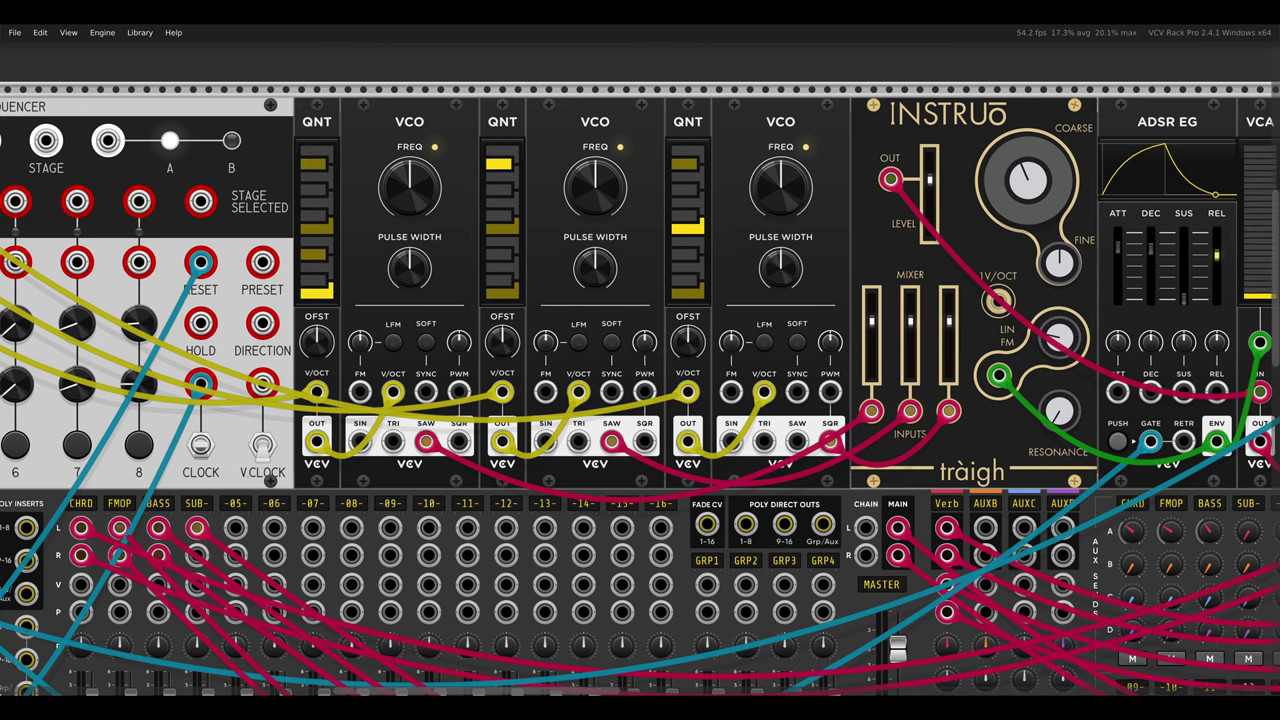
- Examine the lower Voltage Sequencer's cables into the Switch 8-1's eight inputs, and the FM-OP and Classic VCO voices
drag(403, 474, 822, 126)
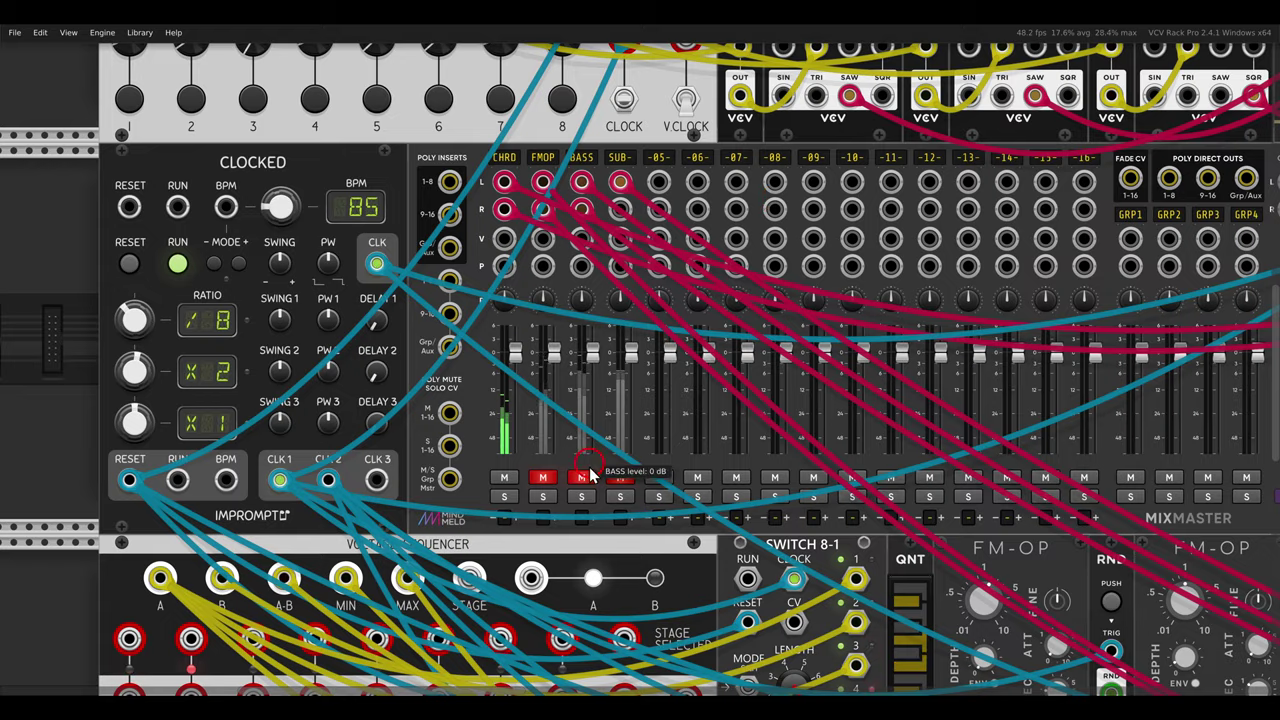
drag(590, 478, 669, 131)
scroll(793, 436, up, 1)
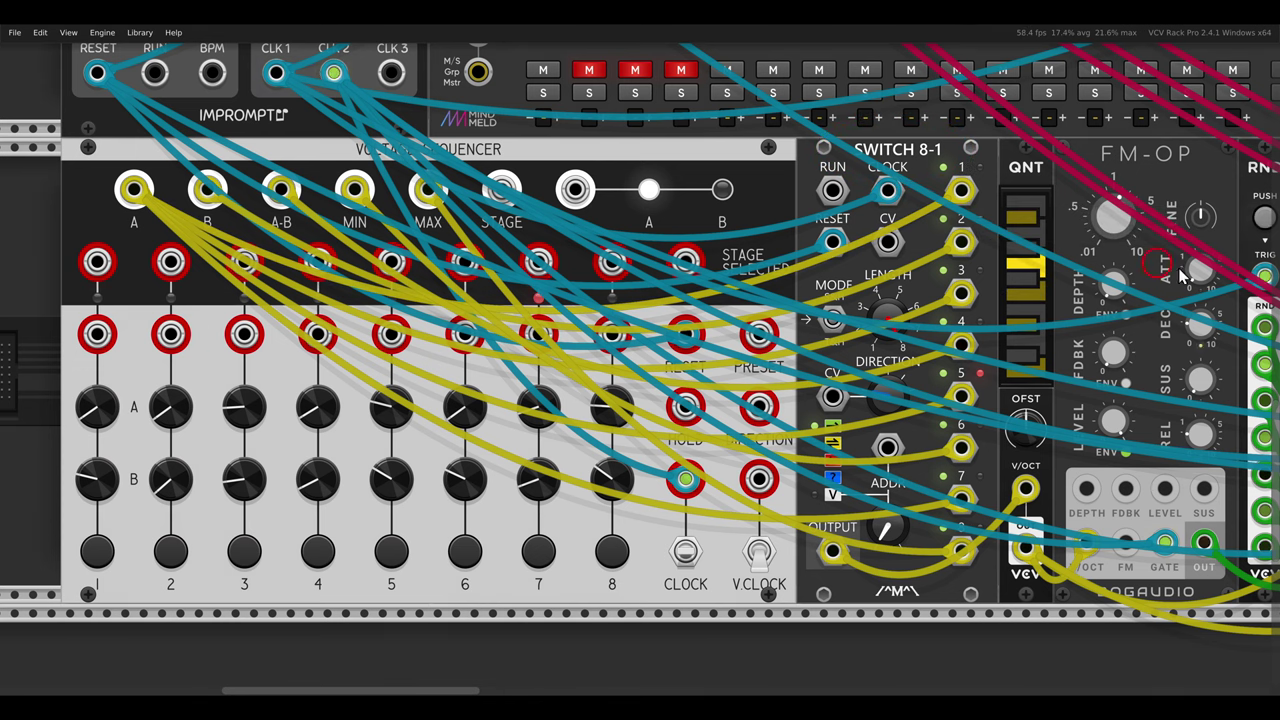
mouse_move(926, 160)
mouse_down()
mouse_move(993, 222)
mouse_move(997, 263)
mouse_up()
mouse_move(922, 278)
mouse_down()
mouse_move(986, 318)
mouse_move(929, 323)
mouse_move(988, 375)
mouse_move(933, 376)
mouse_move(995, 426)
mouse_move(939, 422)
mouse_move(976, 472)
mouse_move(930, 477)
mouse_move(993, 536)
mouse_move(924, 539)
mouse_move(1003, 594)
mouse_up()
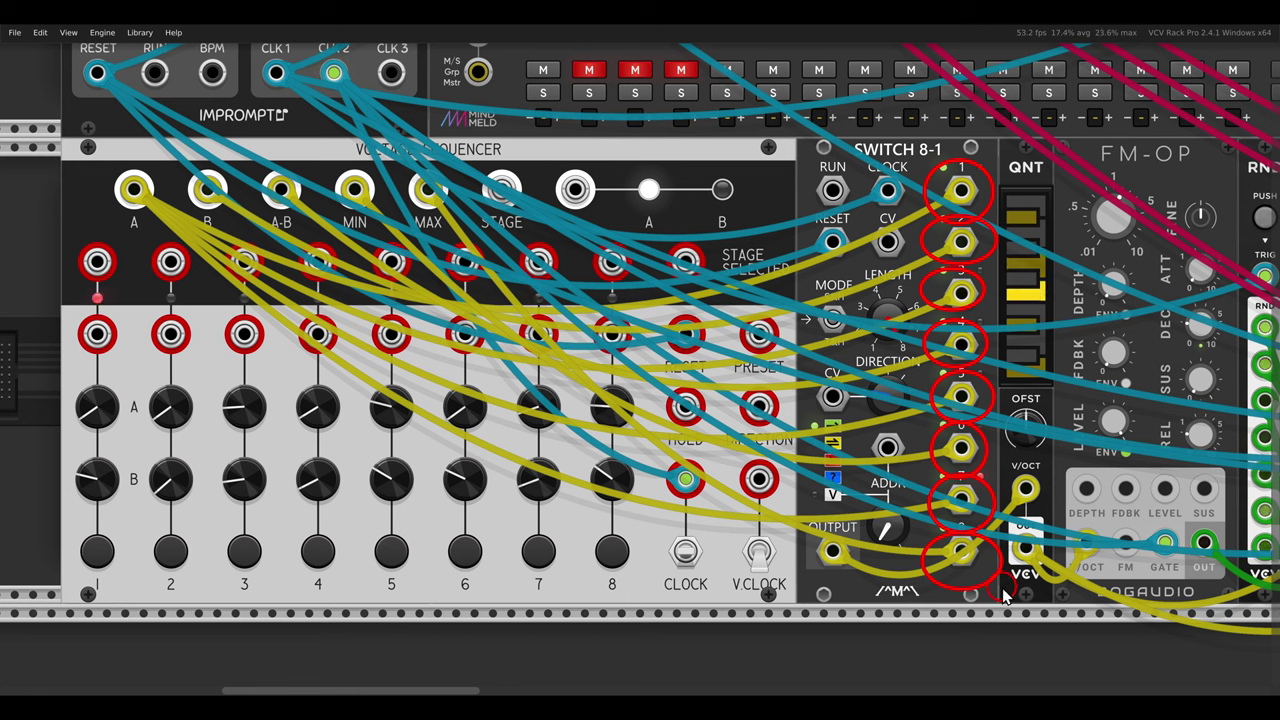
key(Escape)
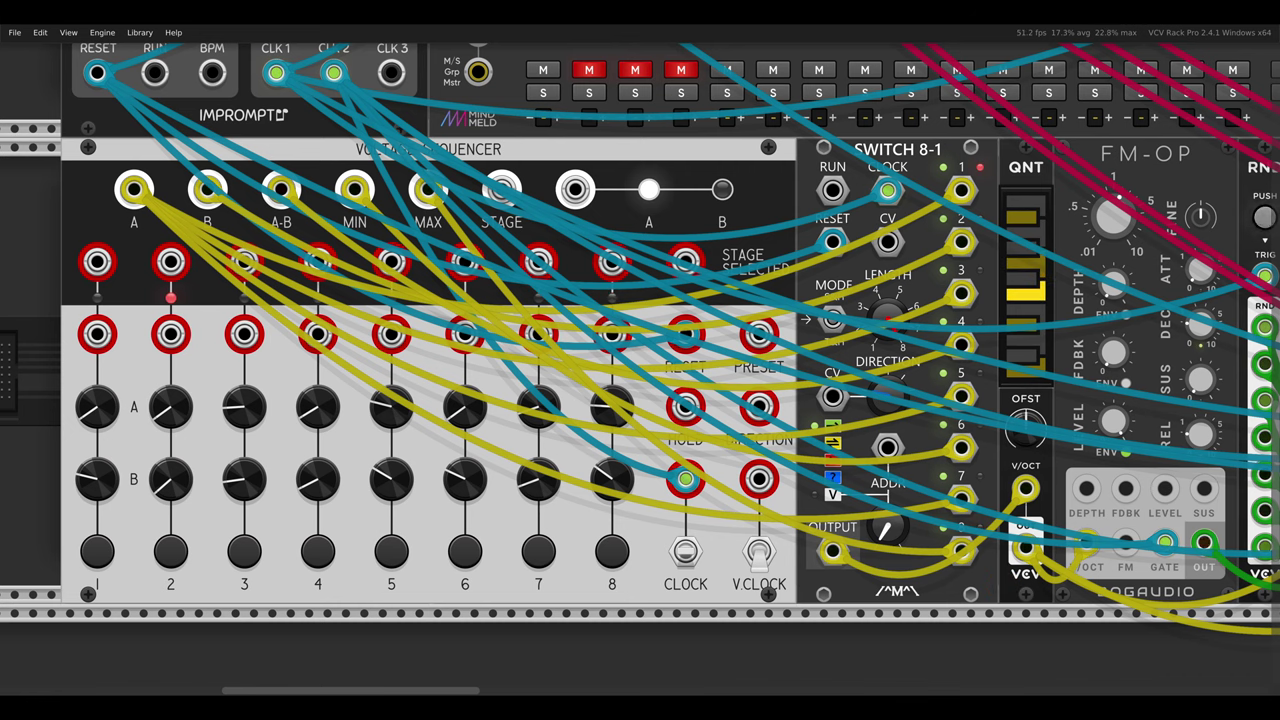
scroll(1027, 306, down, 2)
drag(959, 346, 574, 337)
scroll(577, 343, right, 5)
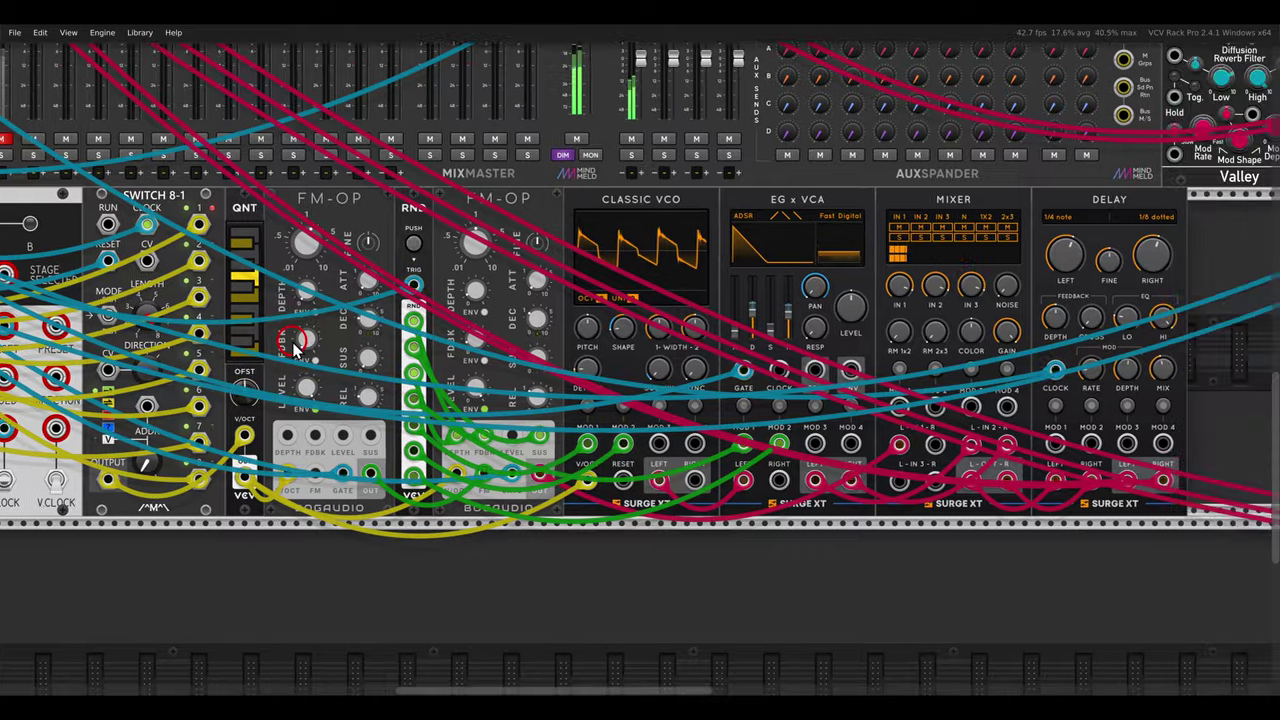
drag(497, 260, 558, 270)
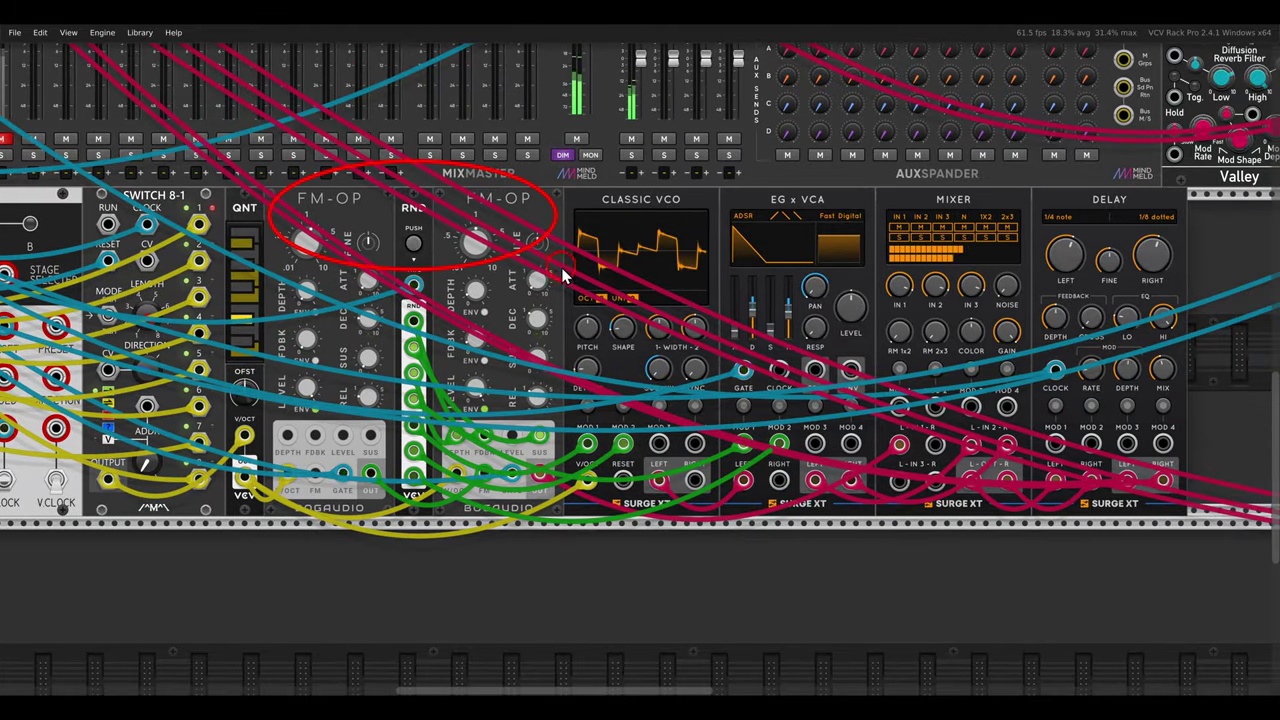
drag(590, 163, 701, 255)
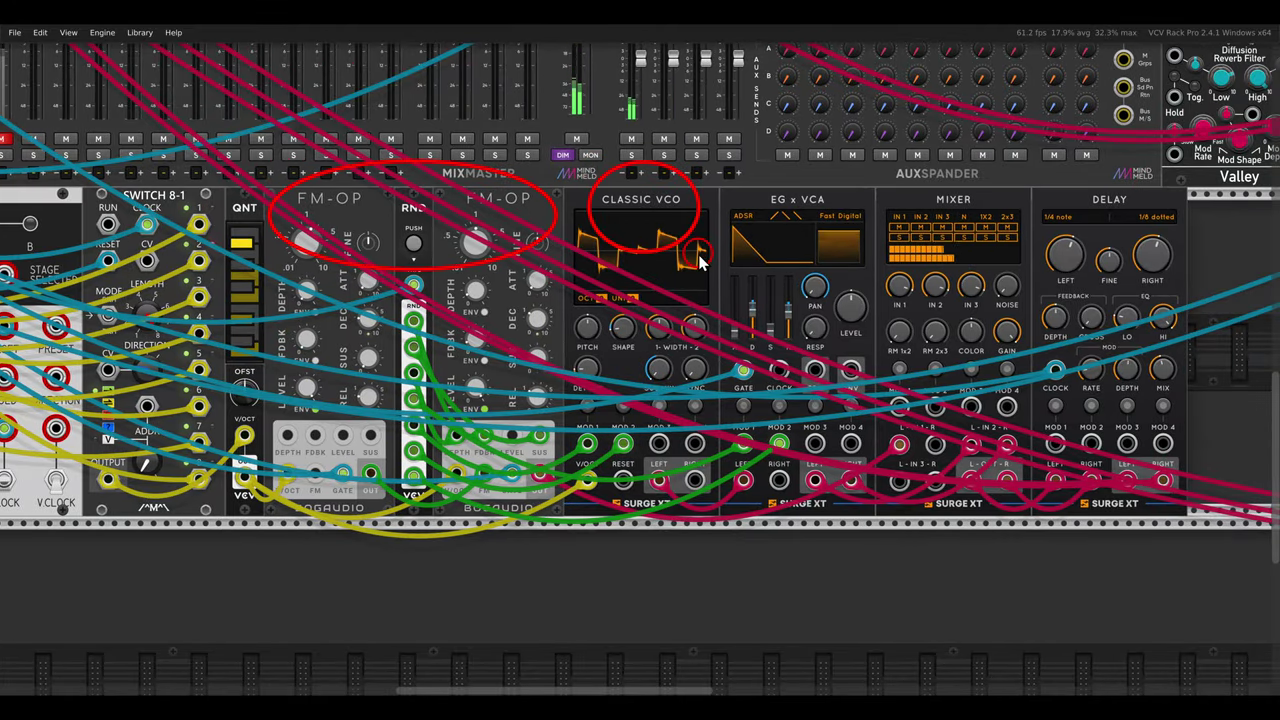
key(Escape)
- Unmute the FMOP channel on the MixMaster
scroll(353, 254, left, 5)
scroll(353, 254, up, 2)
click(368, 252)
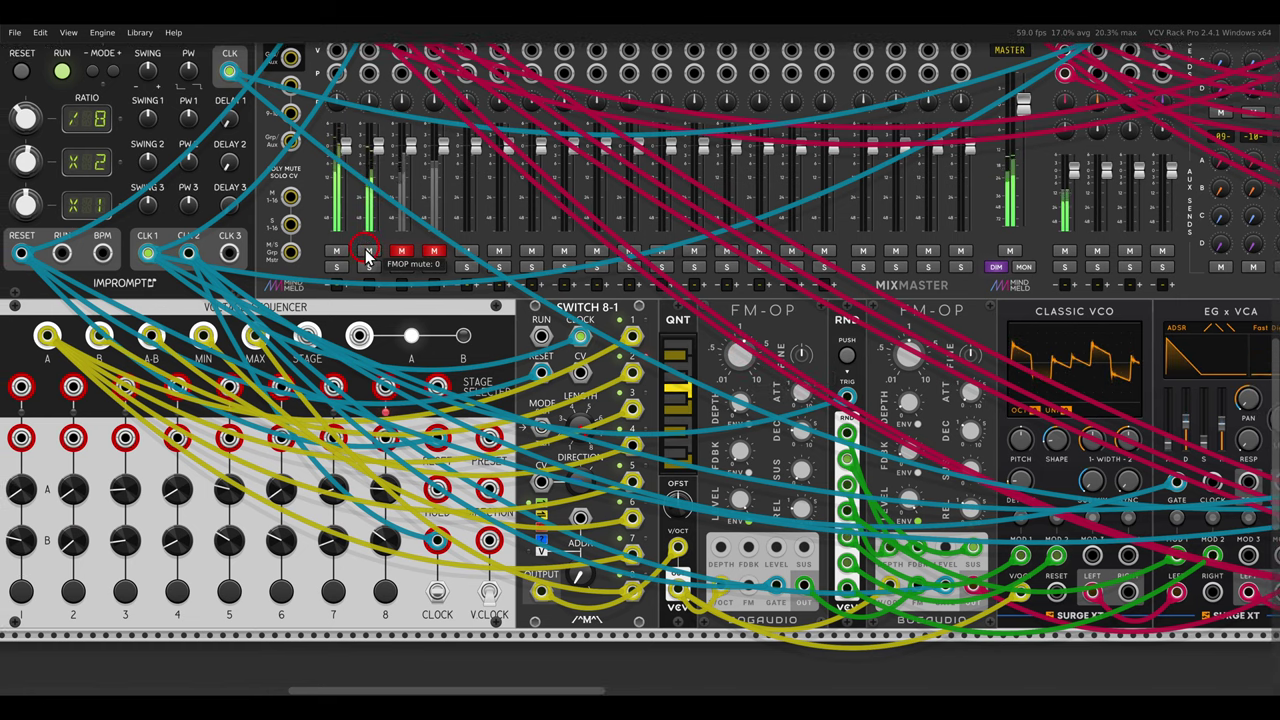
- Examine the Switch 8-1 up close, and the bass voice running from the ADDR-SEQ through the two Modern VCOs
scroll(614, 447, down, 1)
drag(648, 453, 571, 372)
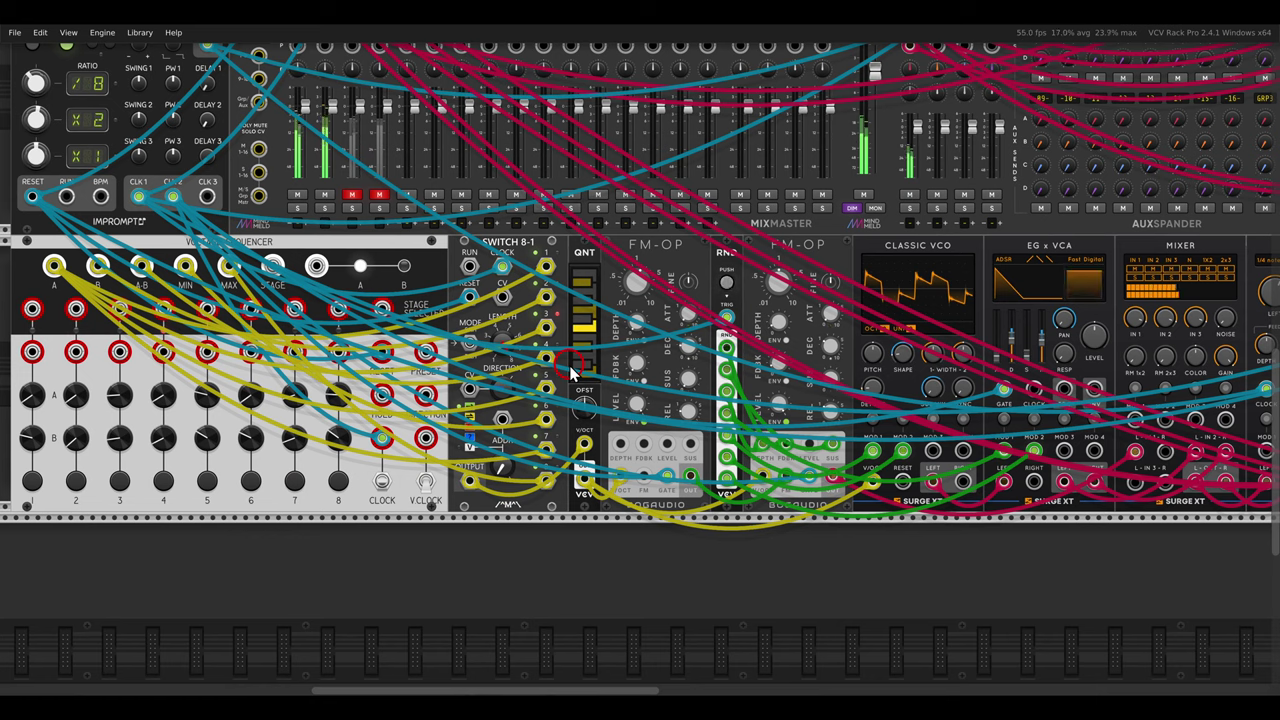
mouse_move(557, 370)
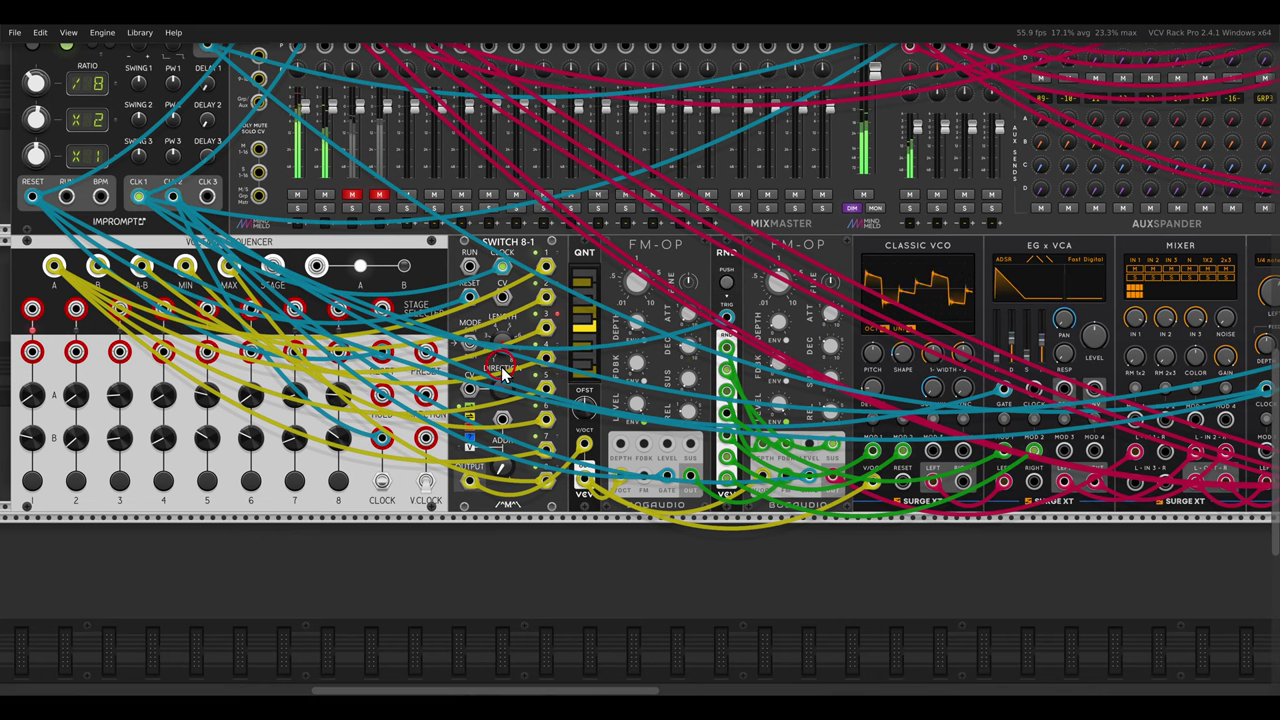
scroll(557, 370, up, 4)
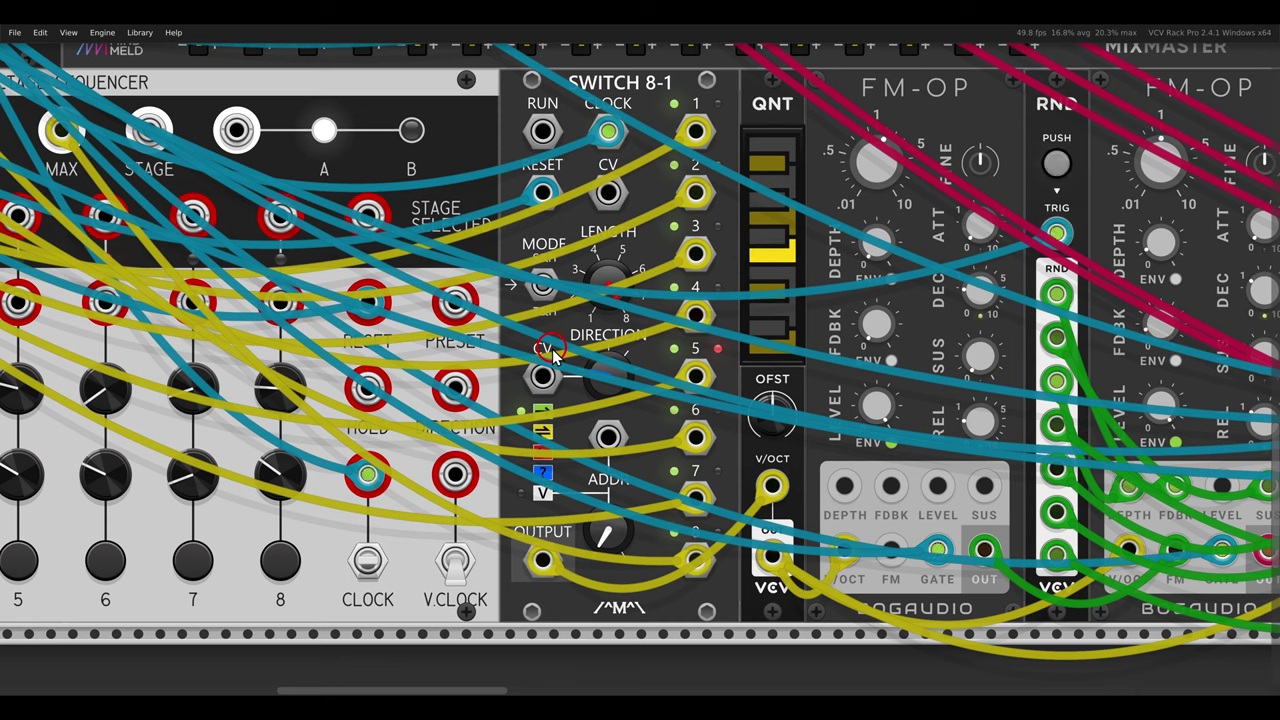
scroll(552, 349, down, 4)
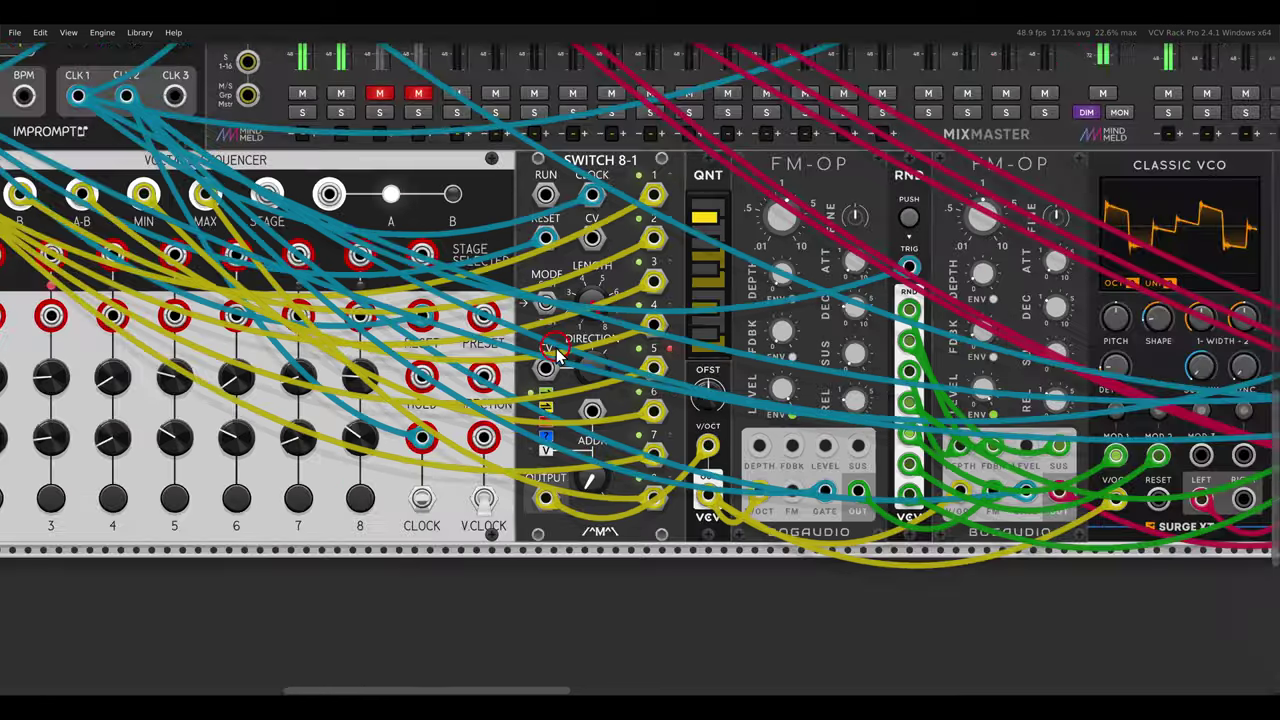
drag(1003, 431, 177, 405)
drag(842, 403, 727, 399)
scroll(727, 402, right, 5)
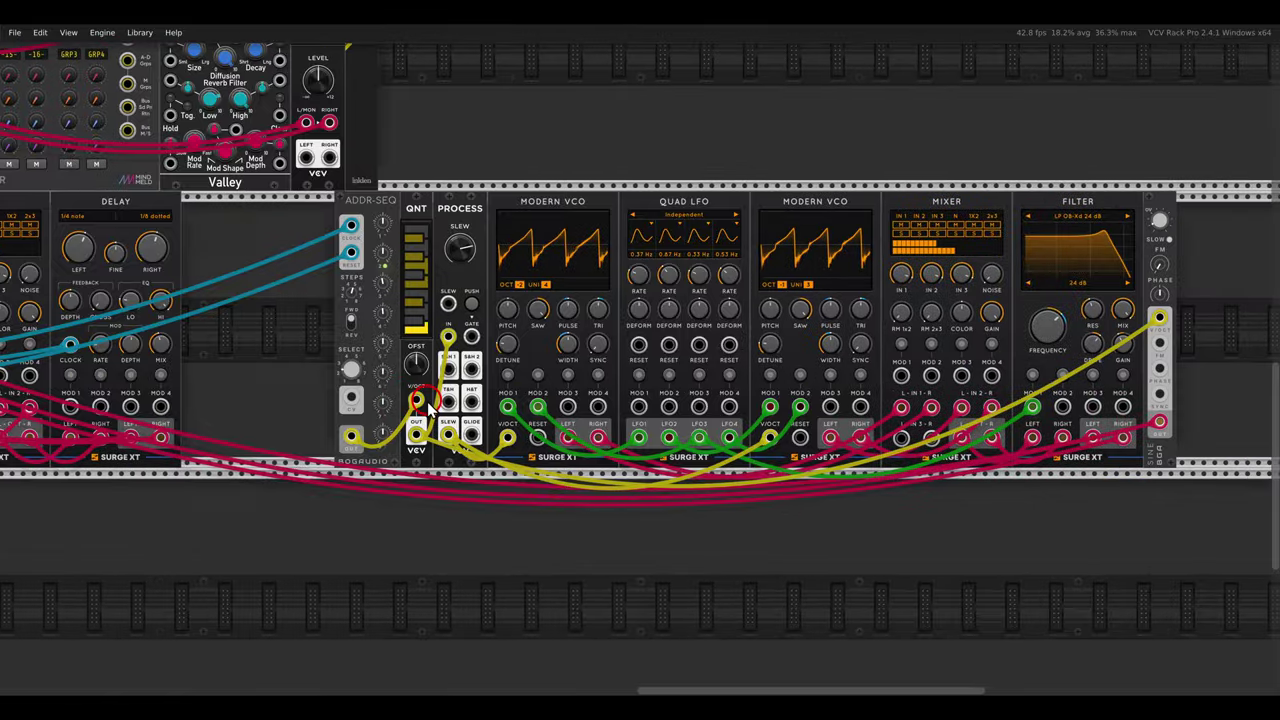
drag(760, 167, 866, 232)
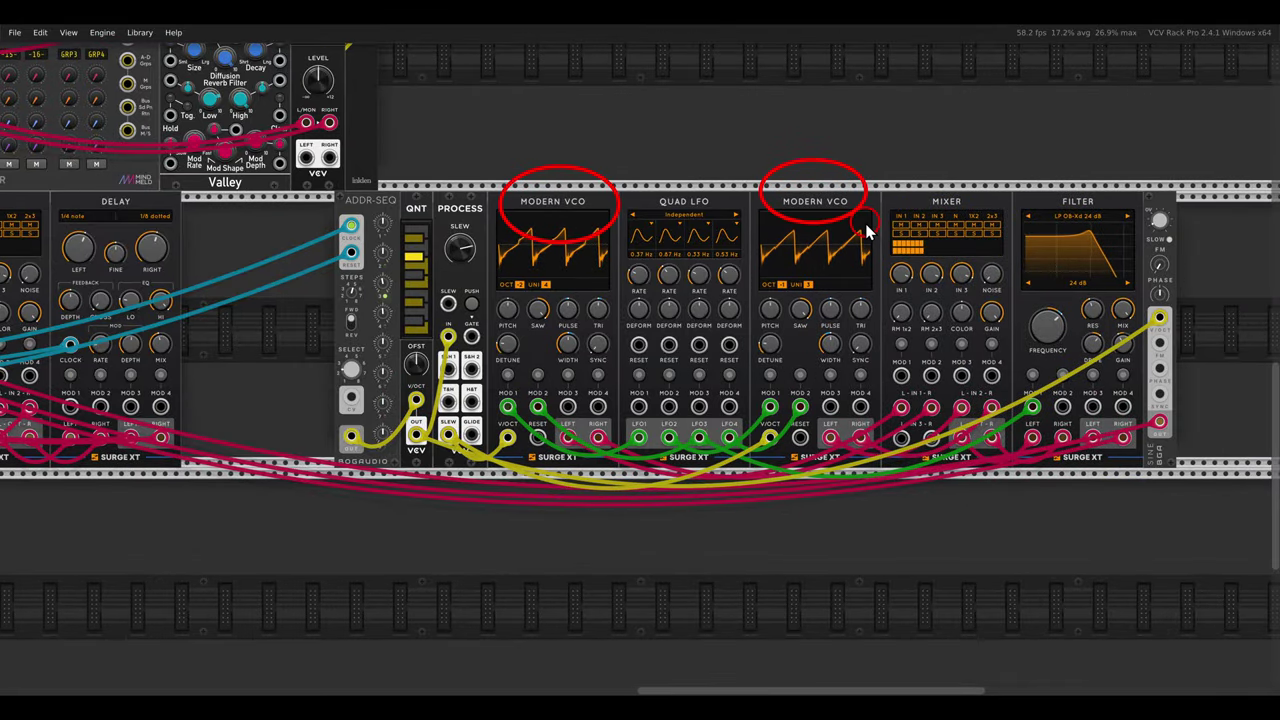
key(Escape)
- Unmute the BASS and SUB- channels on the MixMaster
drag(377, 243, 541, 262)
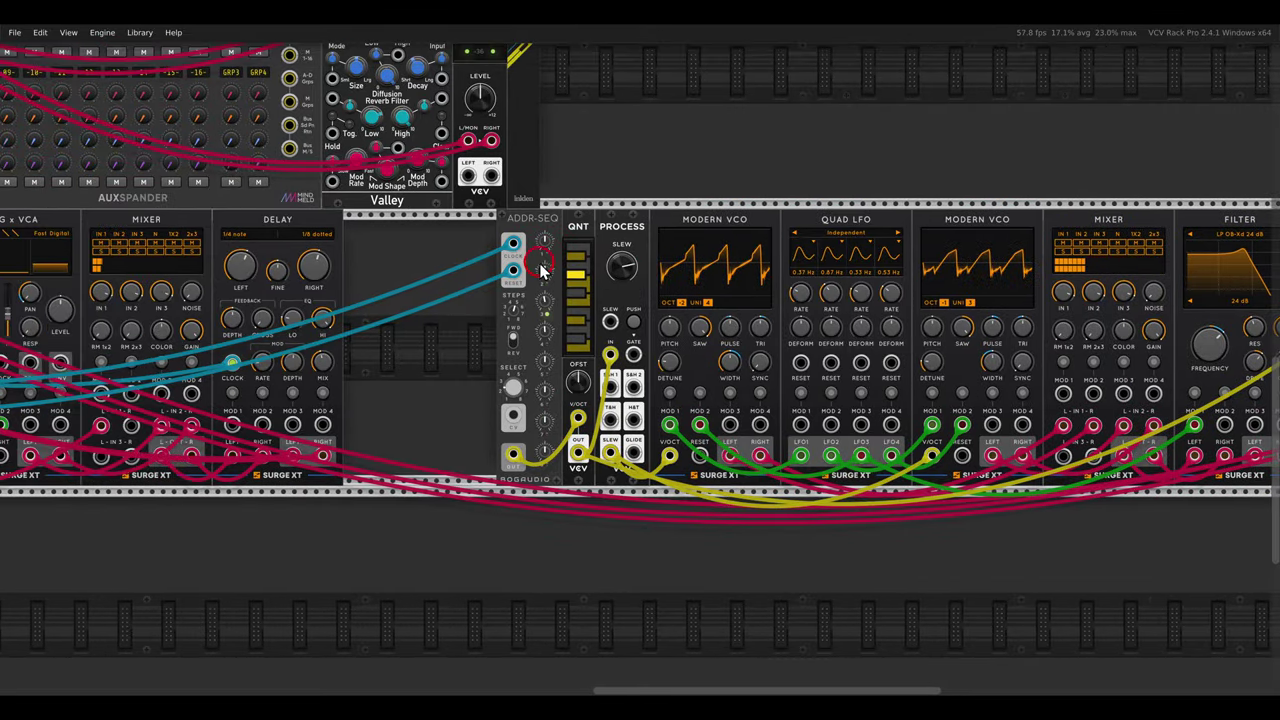
scroll(502, 264, down, 1)
drag(400, 268, 1096, 358)
scroll(362, 306, down, 1)
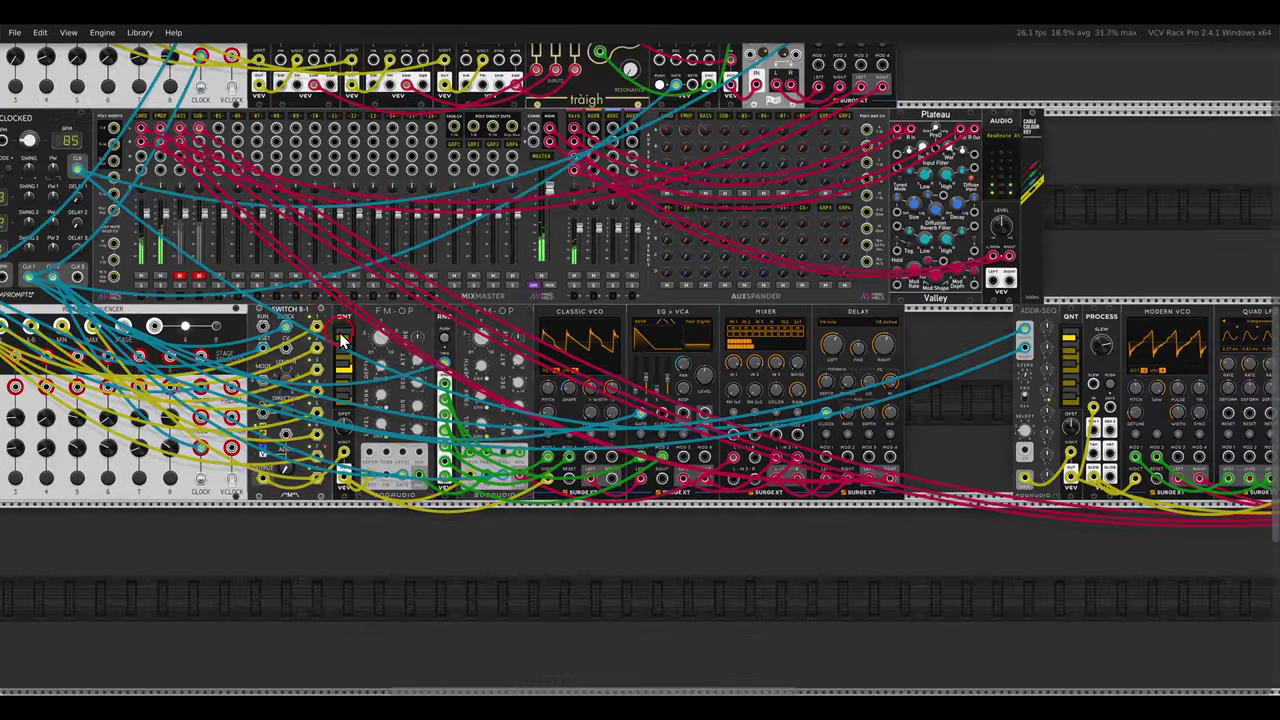
drag(350, 308, 713, 350)
click(549, 314)
click(567, 315)
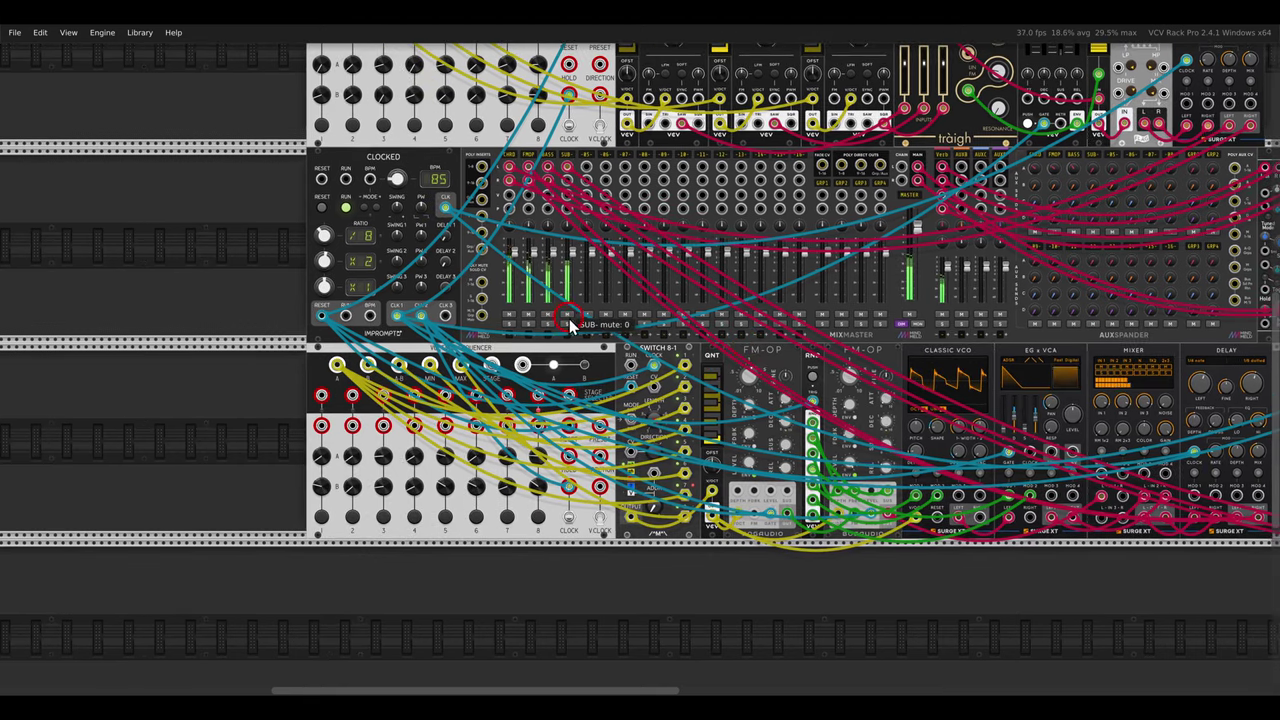
scroll(571, 322, down, 2)
drag(859, 376, 558, 418)
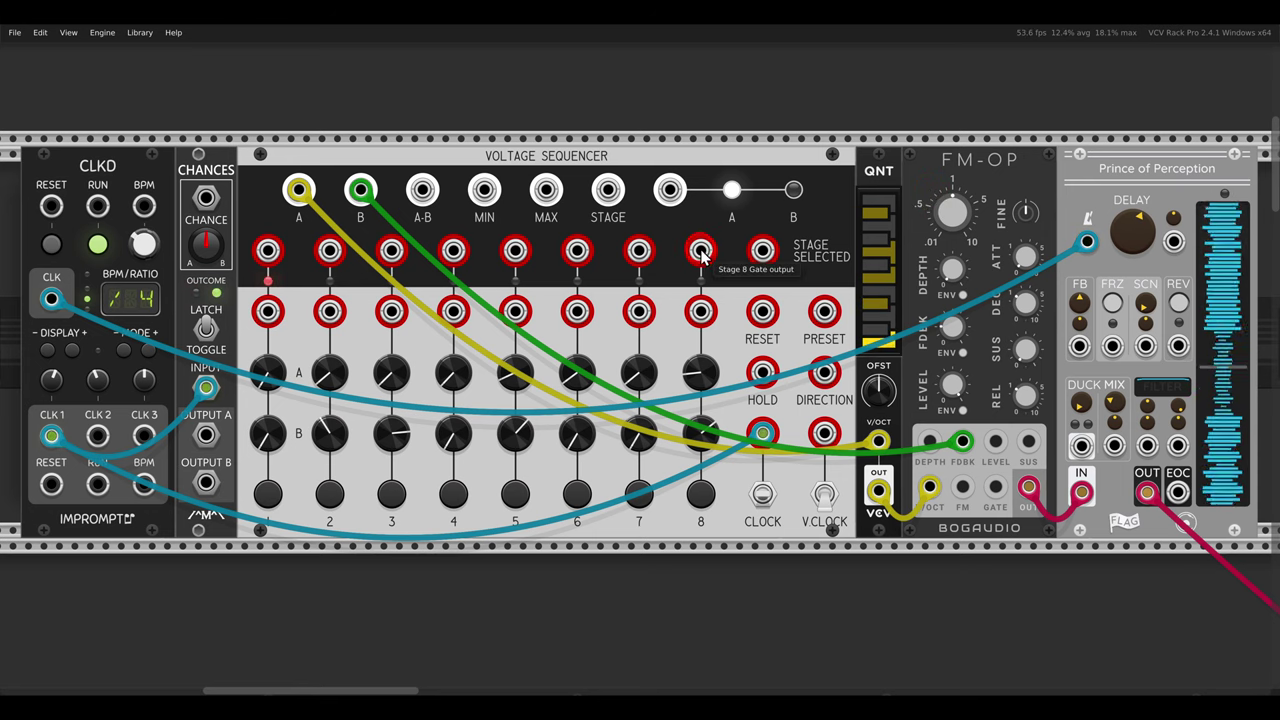
- In the patch with CLKD and Chances, connect the Voltage Sequencer's Stage 8 gate output to its HOLD input
drag(703, 256, 760, 373)
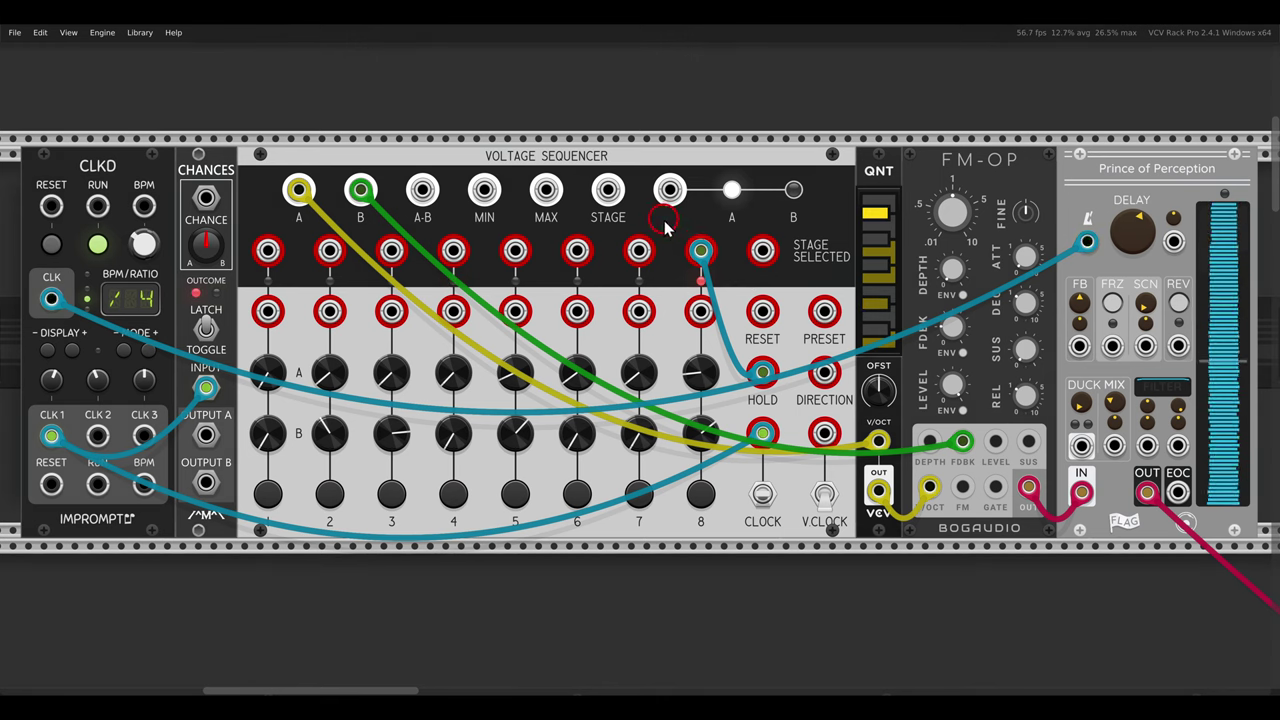
drag(664, 220, 728, 285)
drag(743, 355, 795, 411)
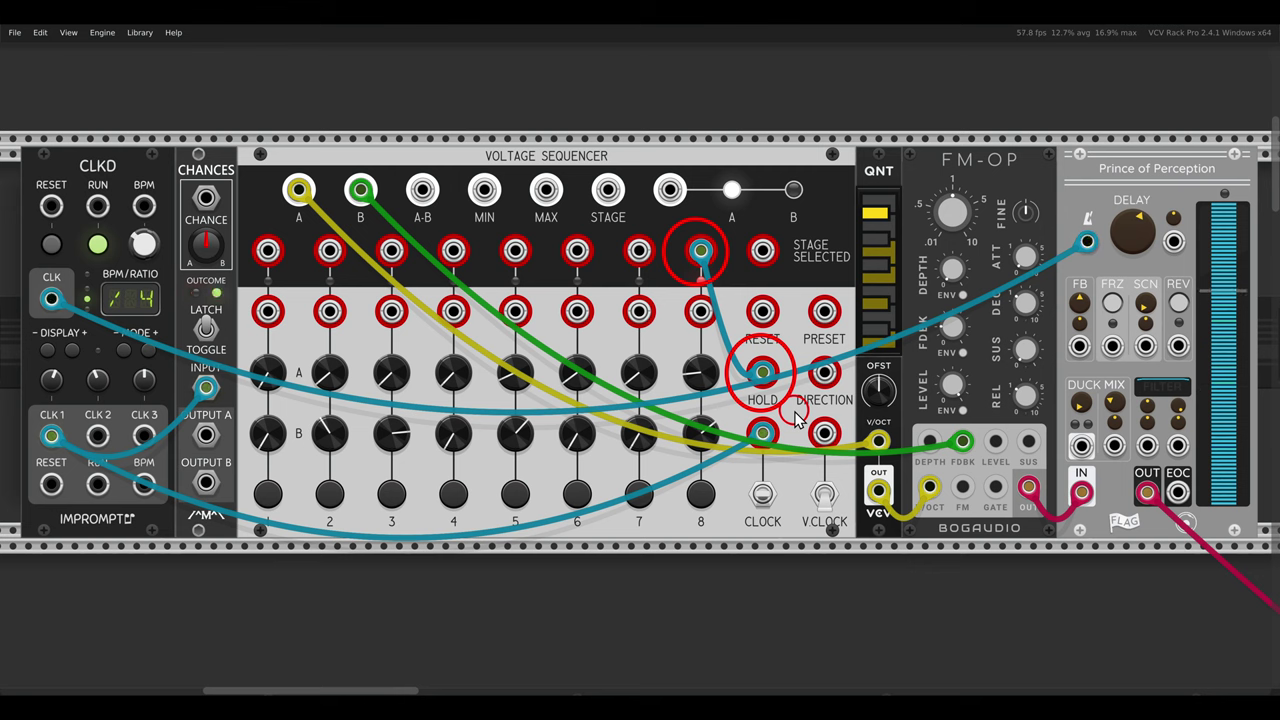
- Patch CLKD's CLK 2 output into the sequencer's RESET input, and move the HOLD cable's source to Chances' OUTPUT A
drag(762, 312, 97, 435)
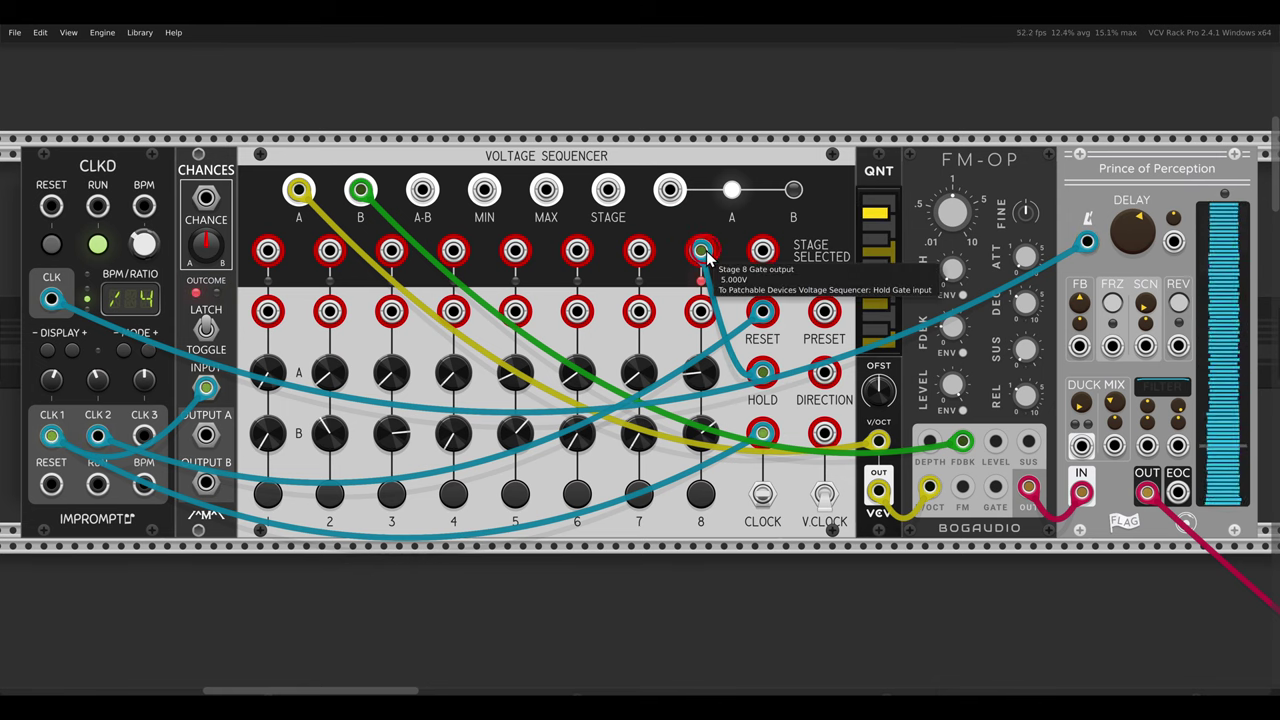
drag(700, 250, 205, 434)
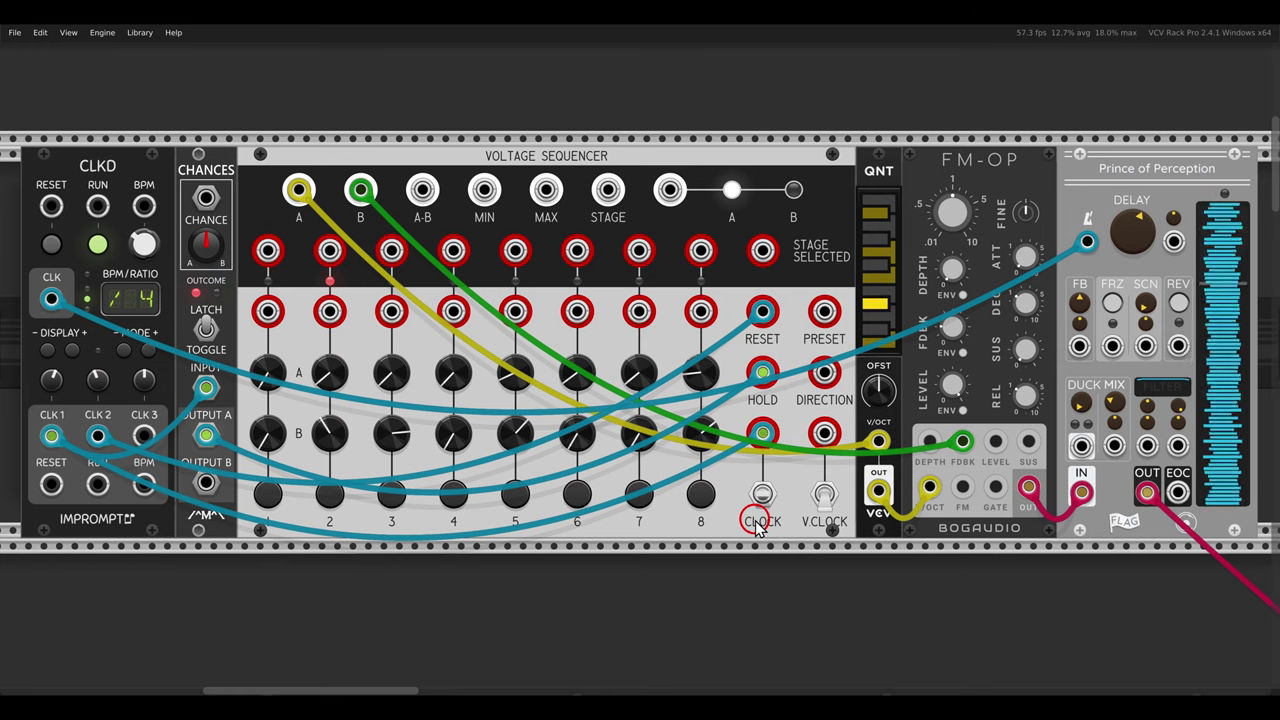
- Turn the FM-OP's level down to -60 dB
click(884, 531)
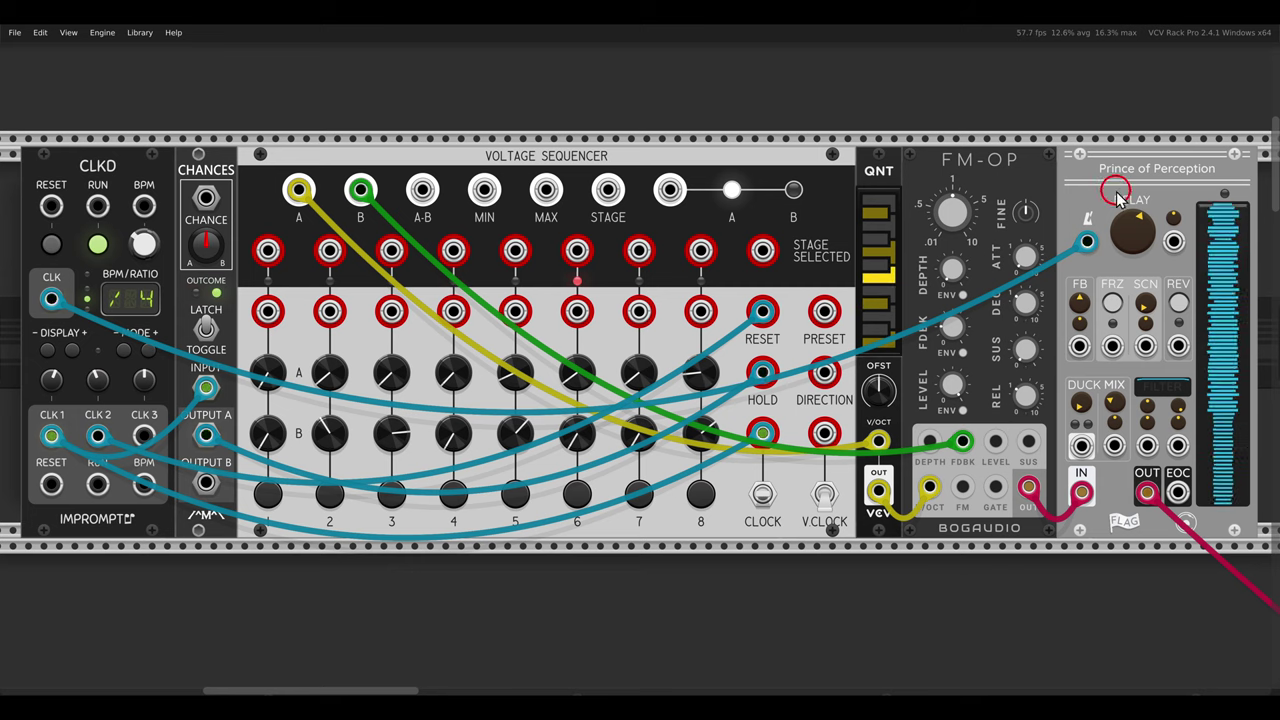
click(977, 243)
click(979, 338)
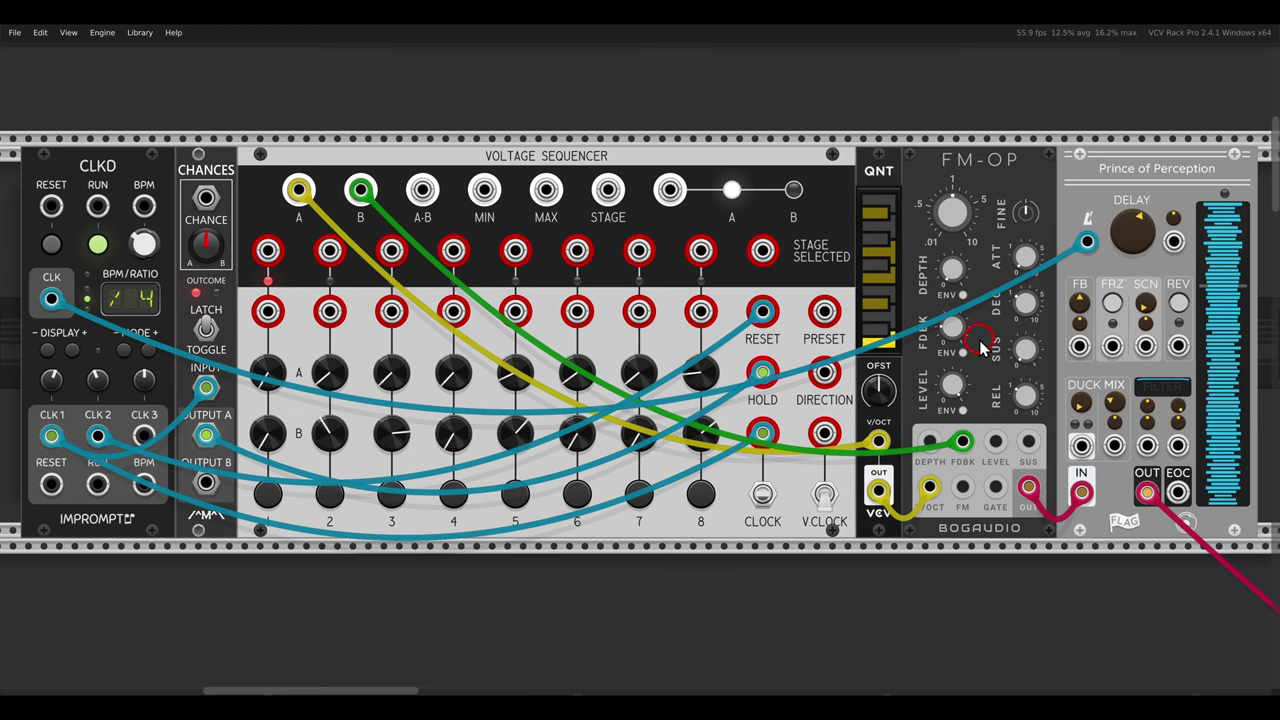
click(952, 385)
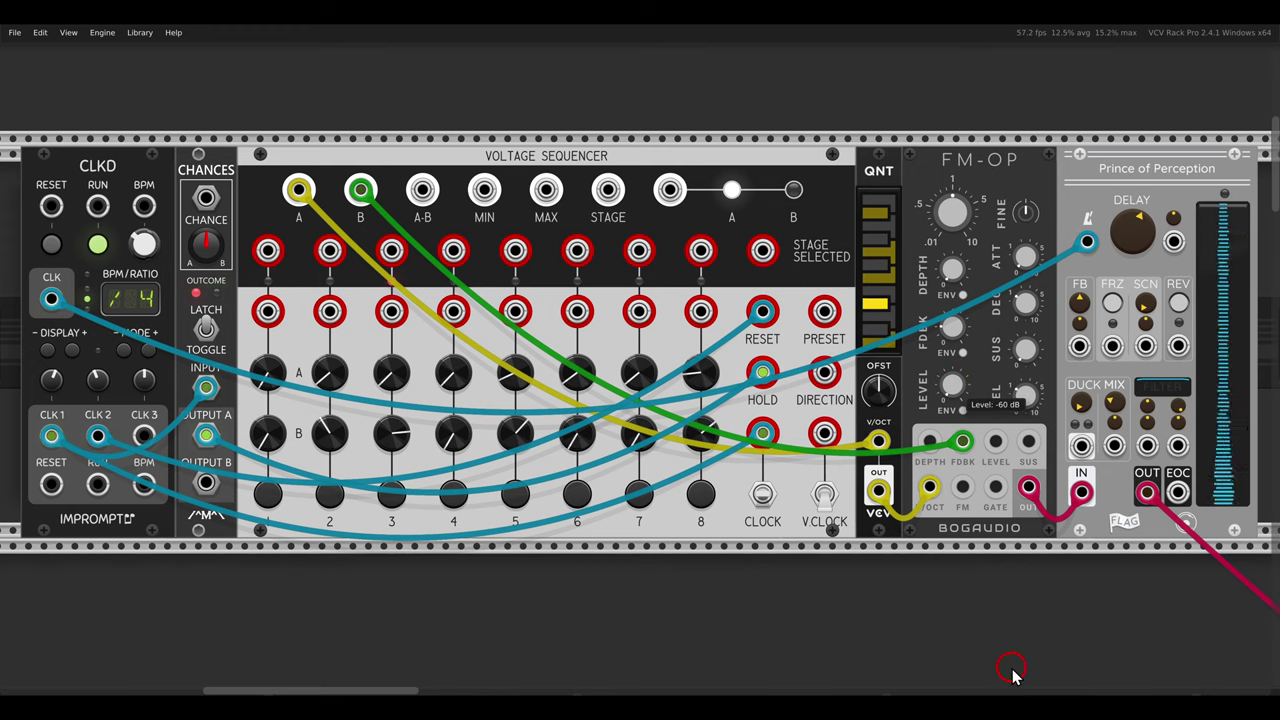
- Go to the patch with TWIST VCO and QUAD LFO and start its CLKD clock
scroll(845, 566, down, 5)
scroll(864, 569, down, 13)
scroll(864, 569, down, 1)
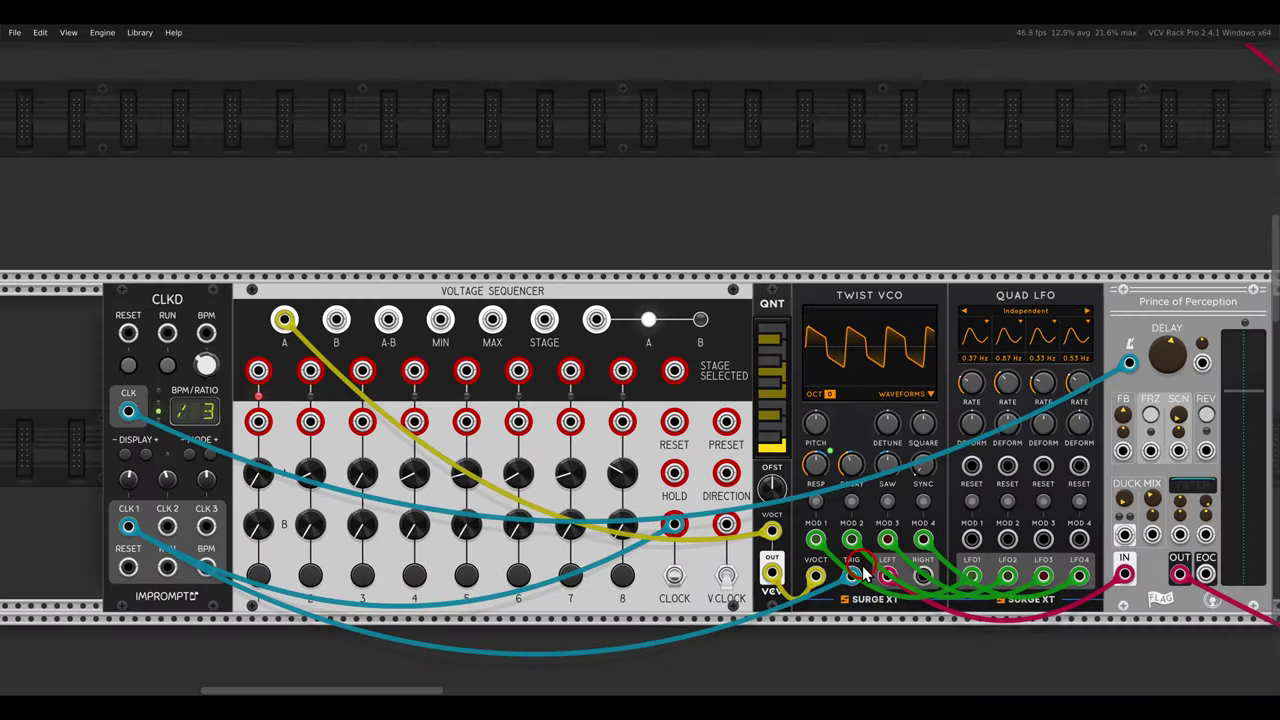
drag(865, 569, 815, 500)
click(679, 360)
click(718, 398)
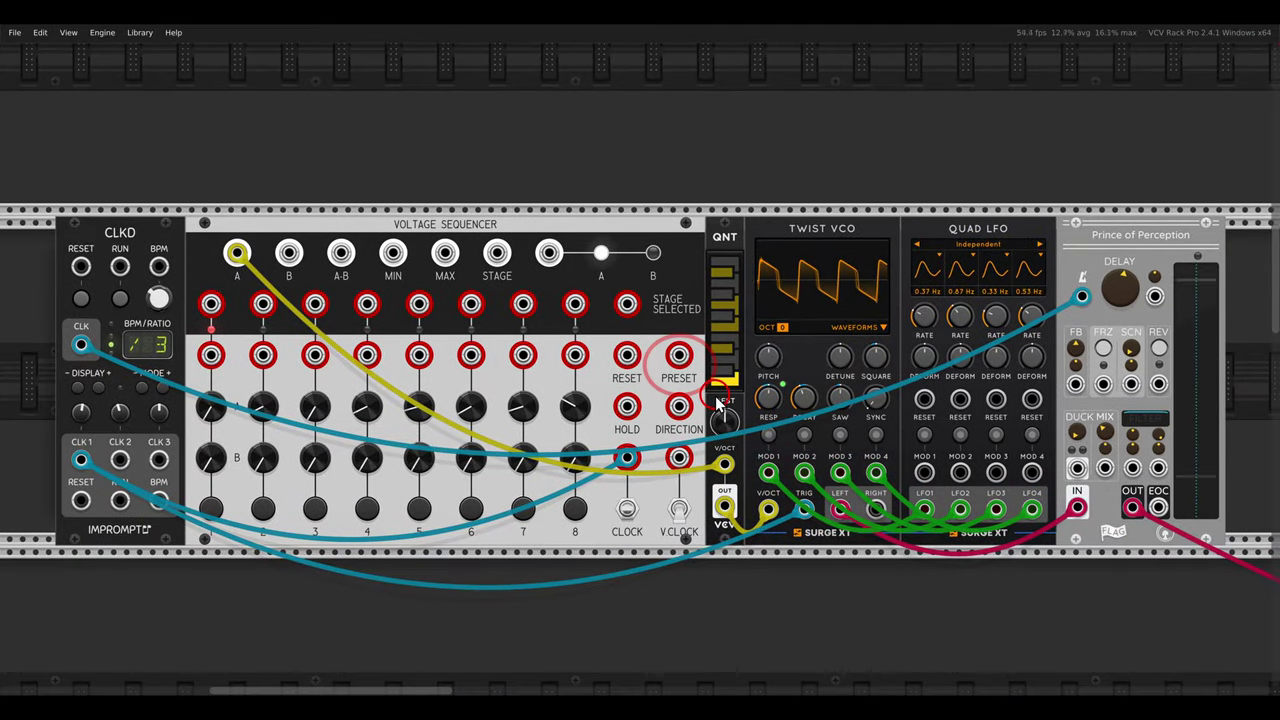
drag(762, 193, 876, 278)
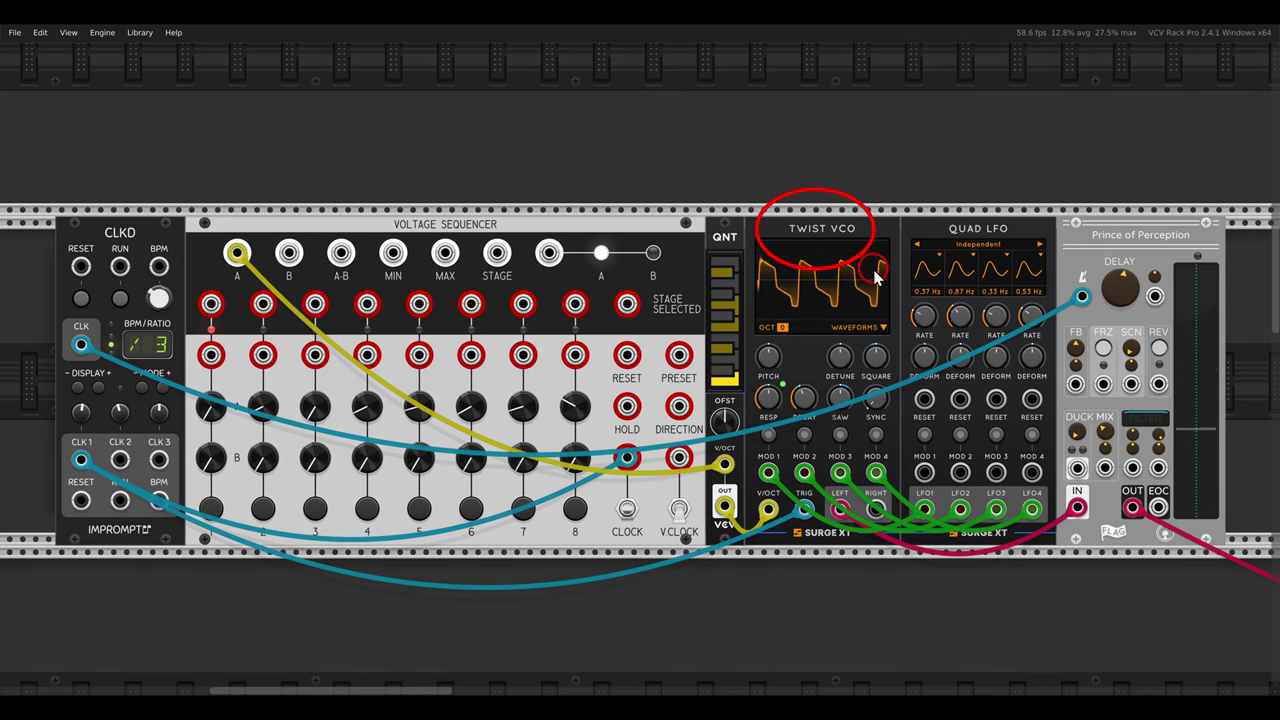
click(685, 282)
click(117, 302)
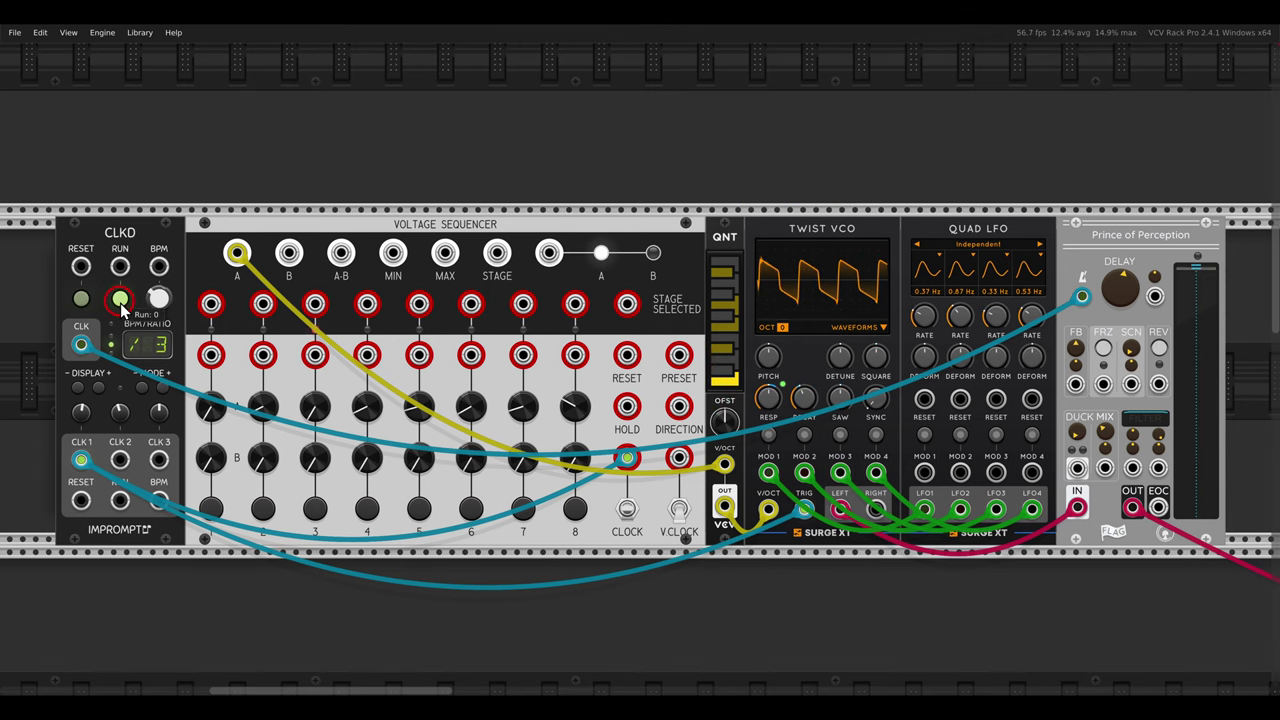
- Connect CLKD's CLK 2 output to the Voltage Sequencer's PRESET input in the TWIST VCO patch
click(390, 407)
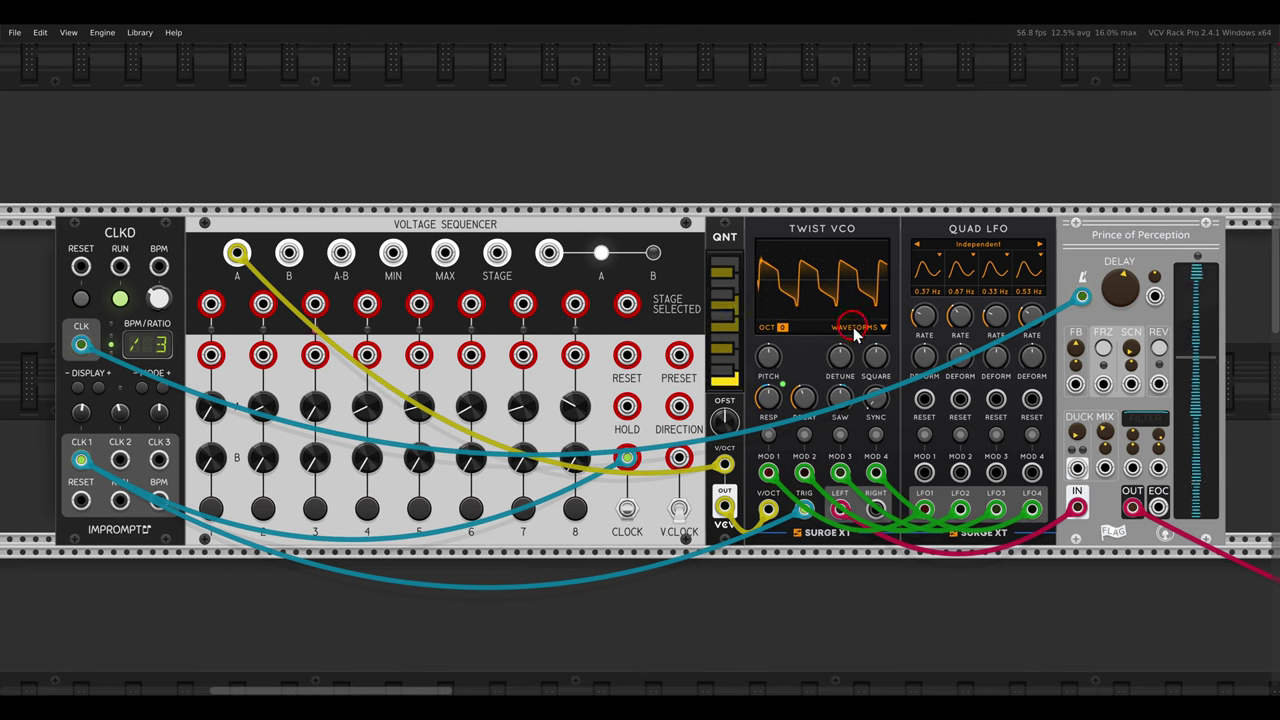
drag(704, 374, 817, 329)
scroll(658, 372, up, 2)
drag(658, 372, 765, 374)
drag(915, 248, 1000, 340)
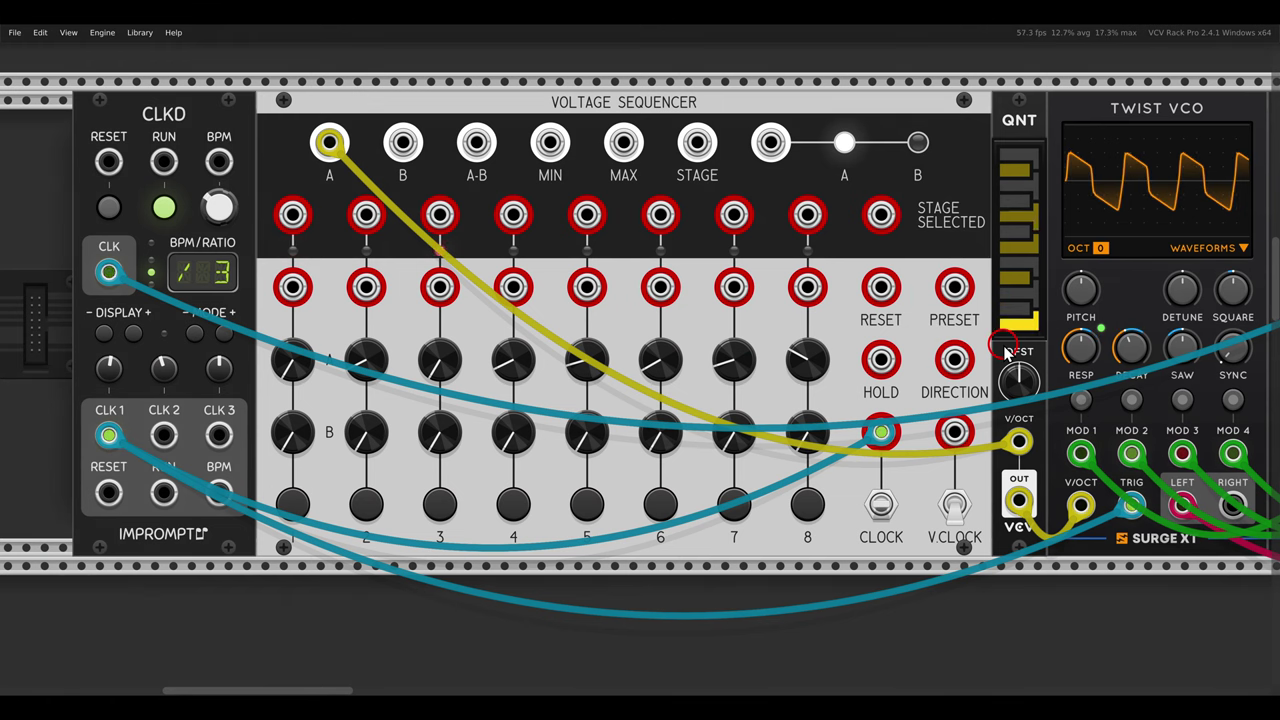
click(365, 512)
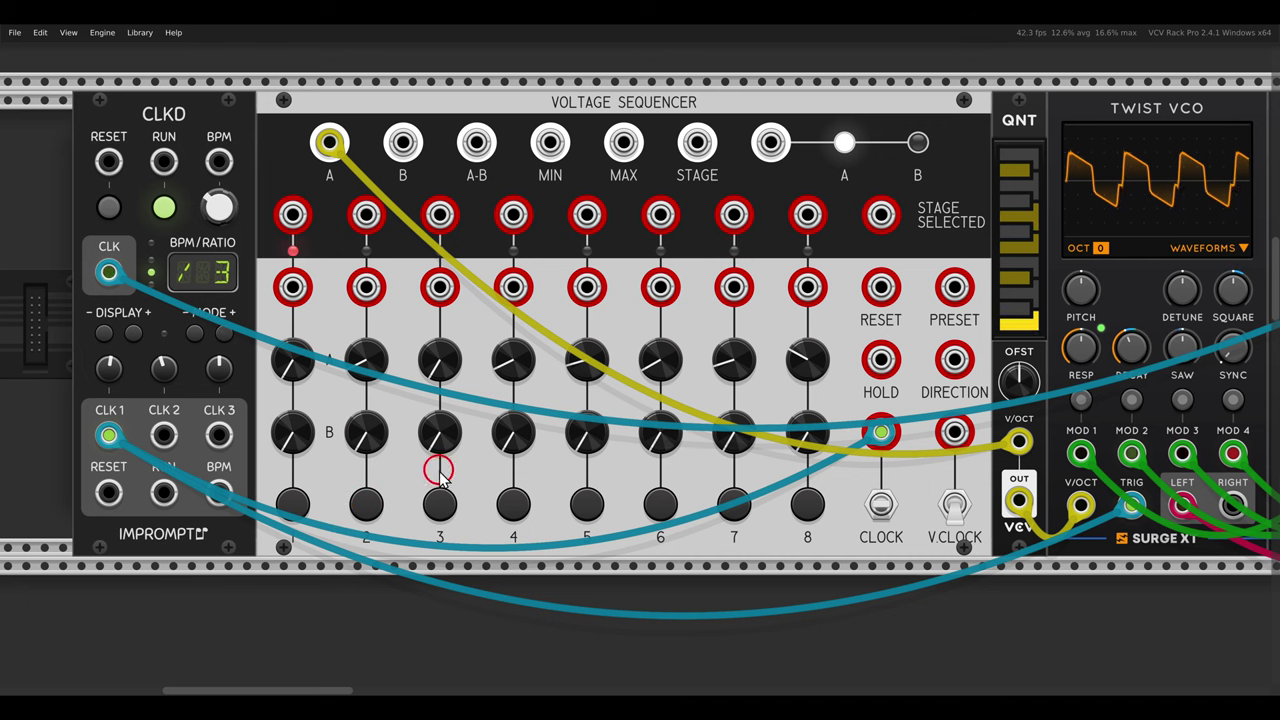
click(724, 244)
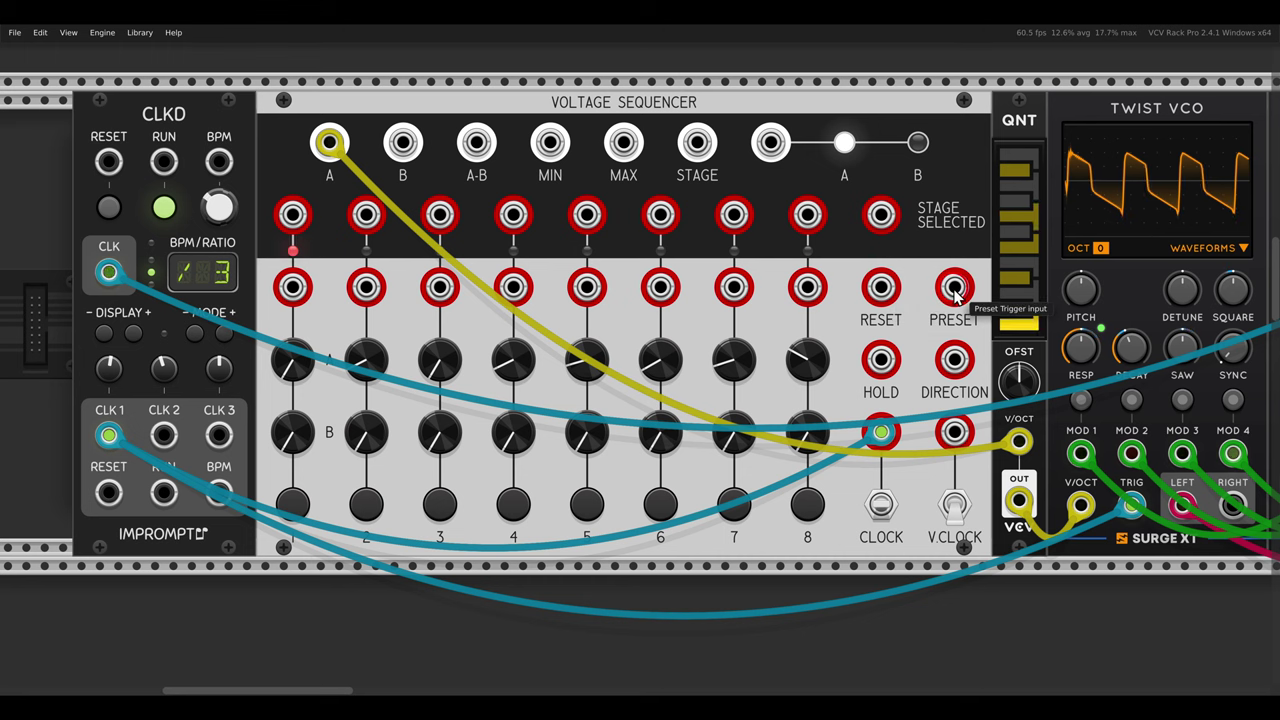
drag(955, 288, 165, 434)
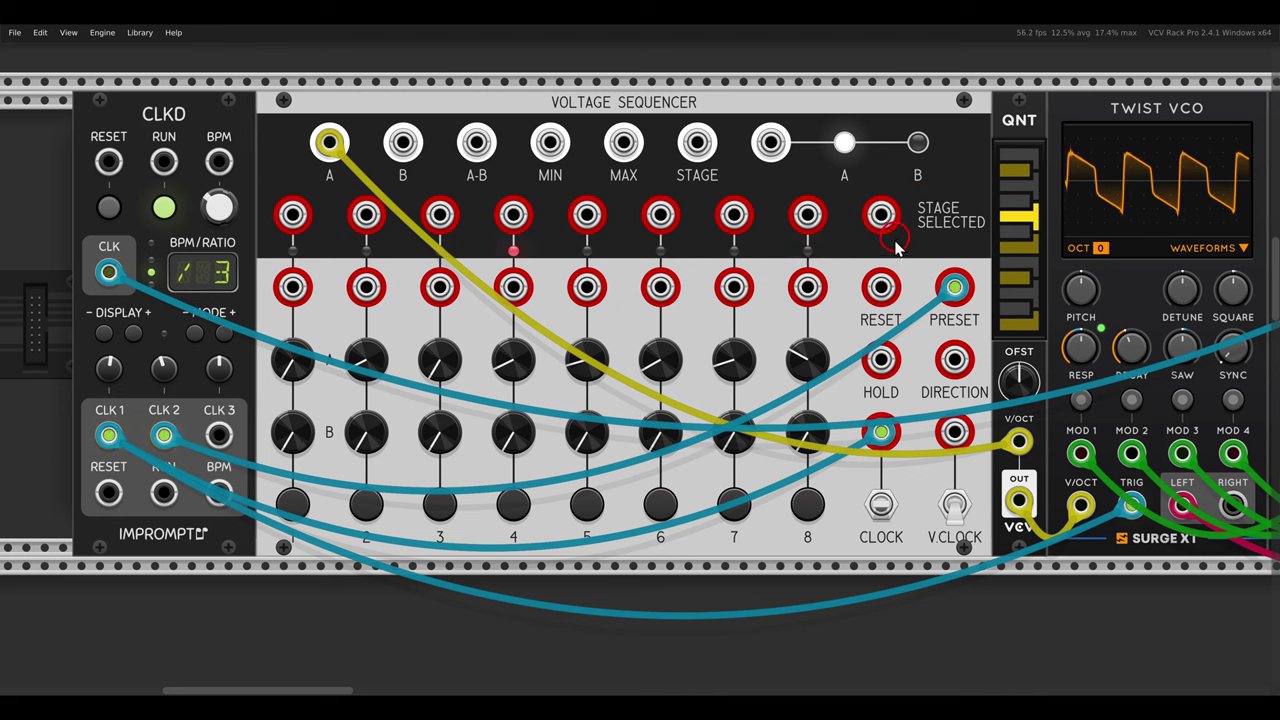
drag(835, 257, 918, 346)
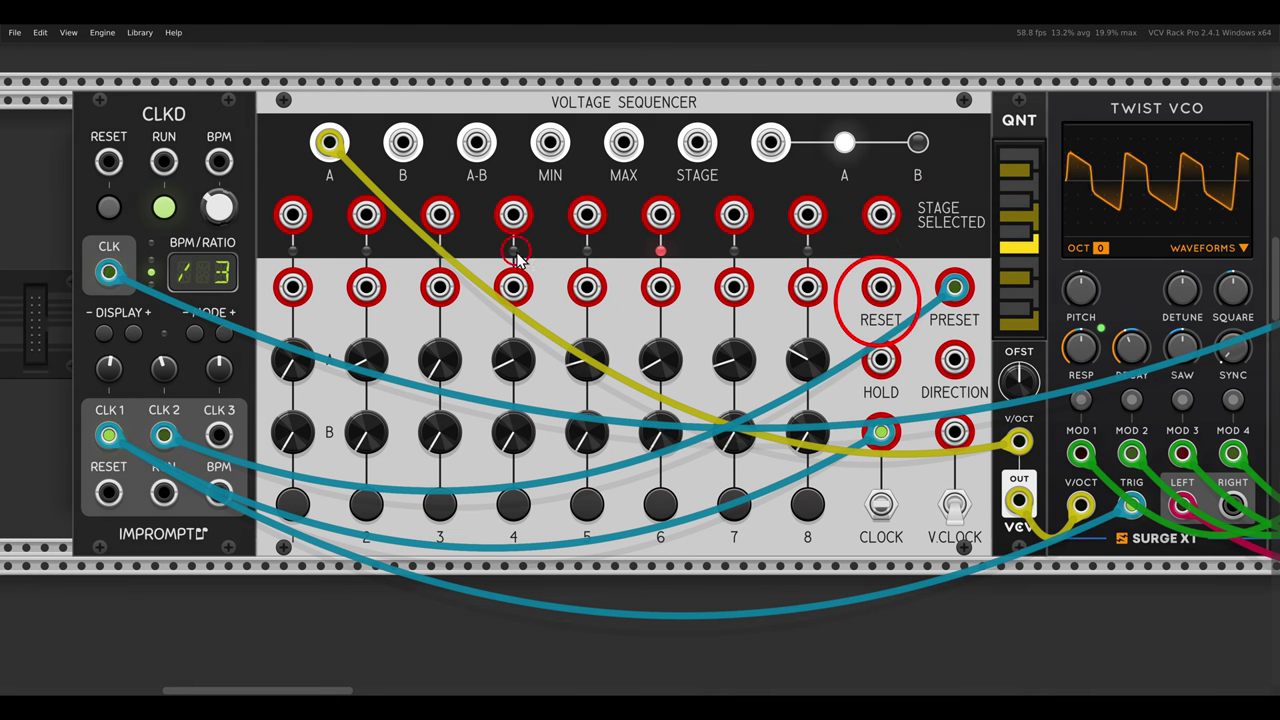
drag(243, 173, 334, 266)
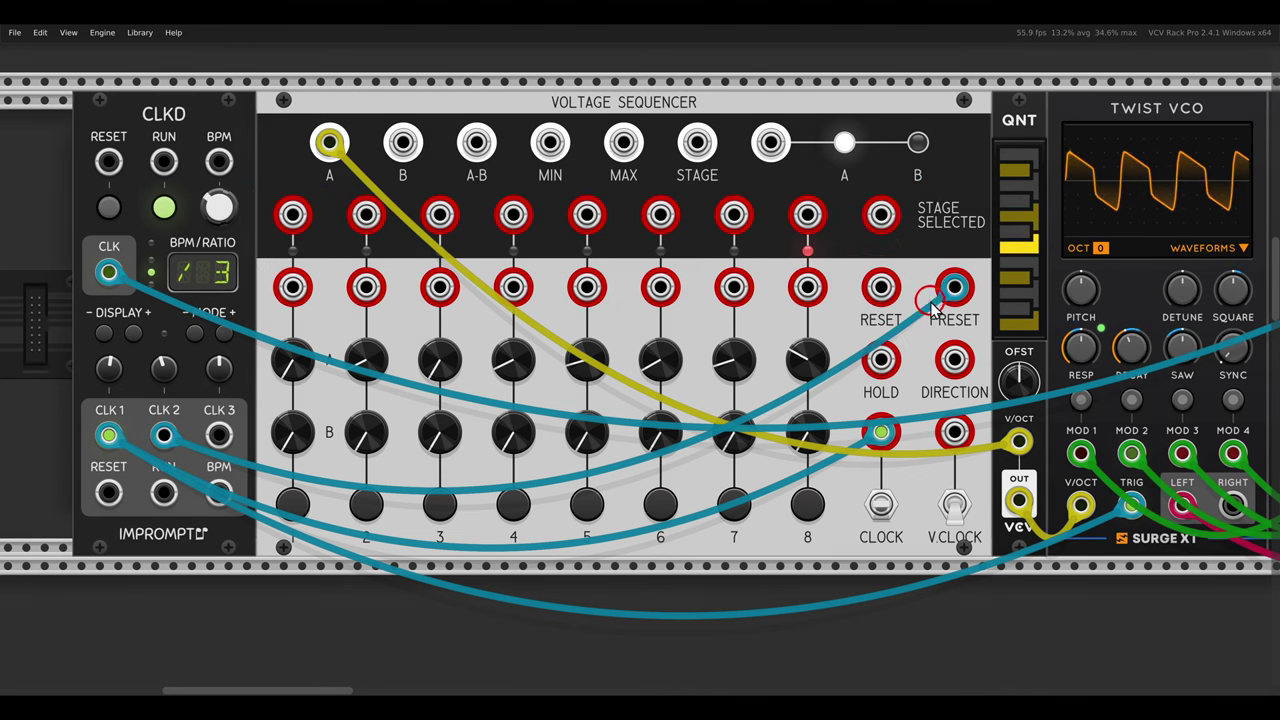
drag(918, 258, 1000, 348)
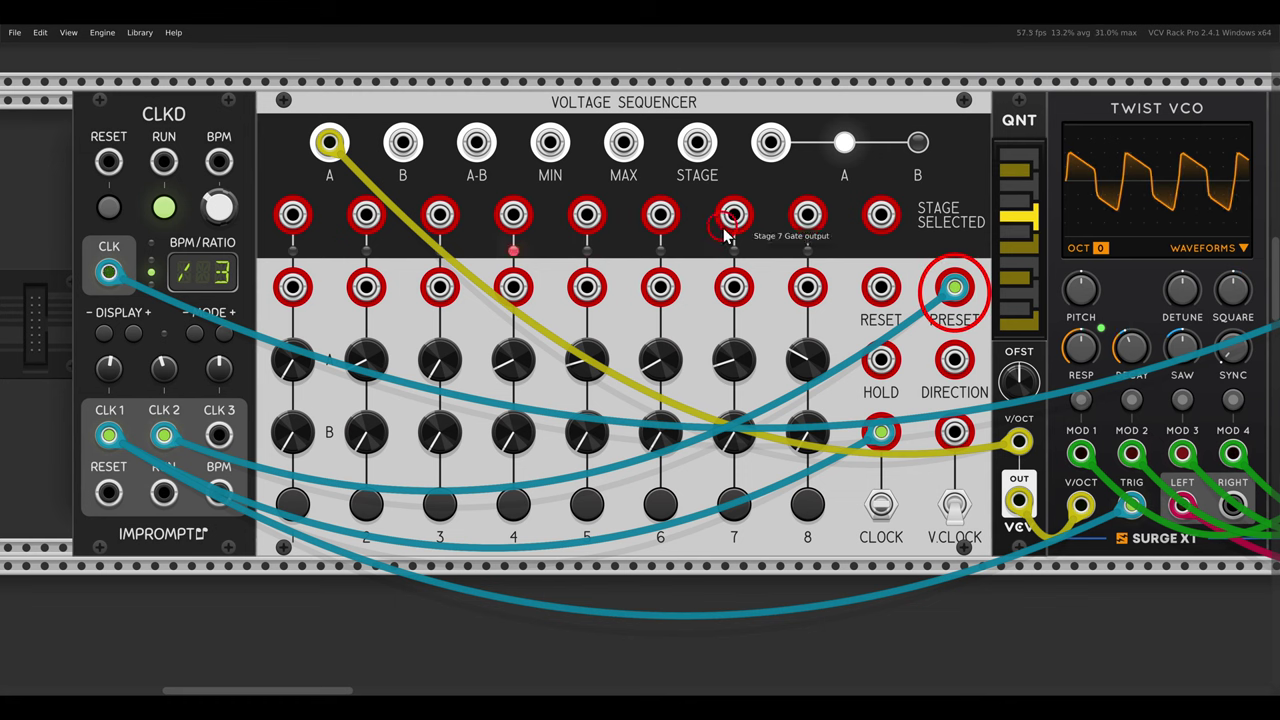
- Stop the CLKD clock in the TWIST VCO patch
click(590, 509)
click(669, 258)
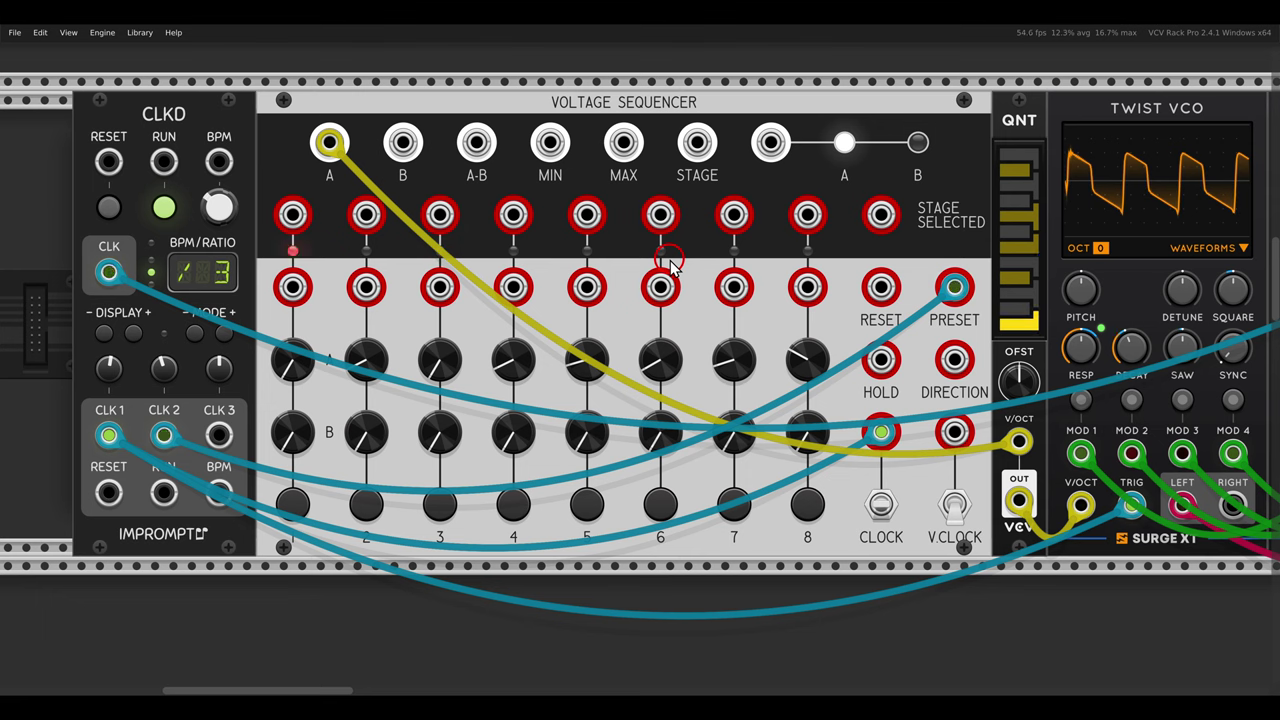
click(166, 208)
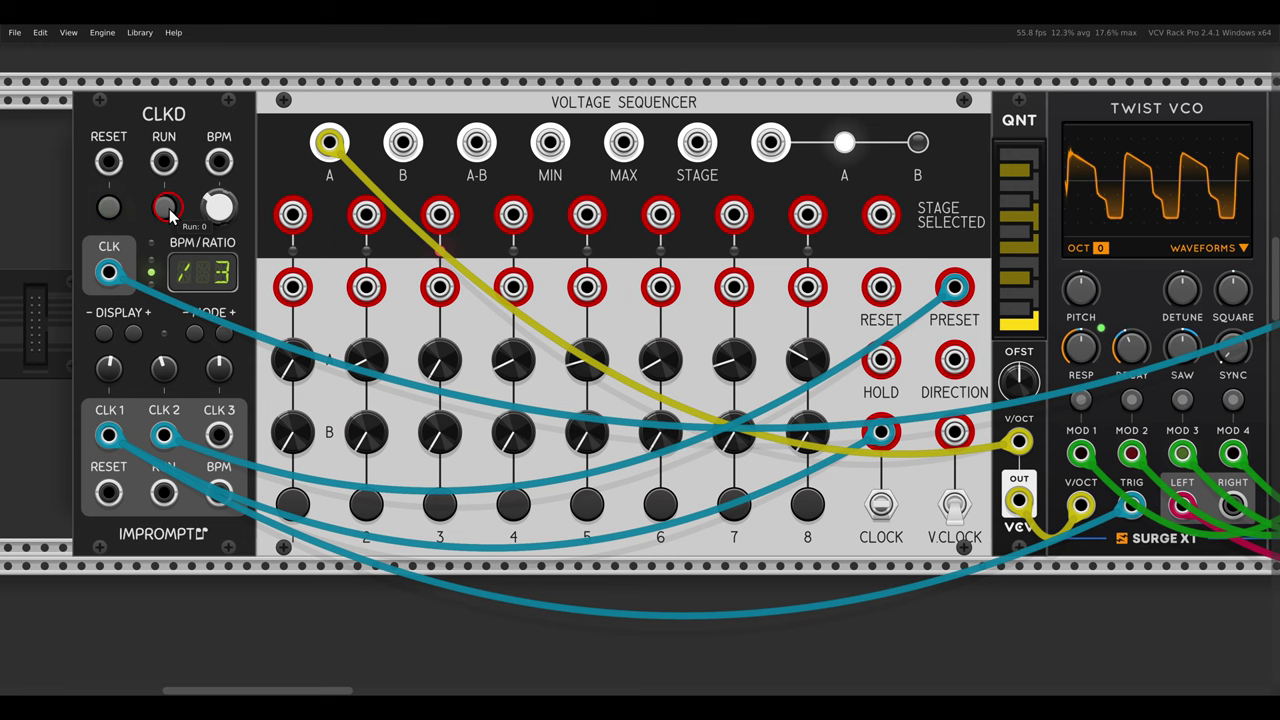
- In the patch with PUSH, PROCESS and SCOPE, fire the PUSH module twice to reset the sequencer
scroll(380, 340, down, 2)
scroll(577, 409, down, 8)
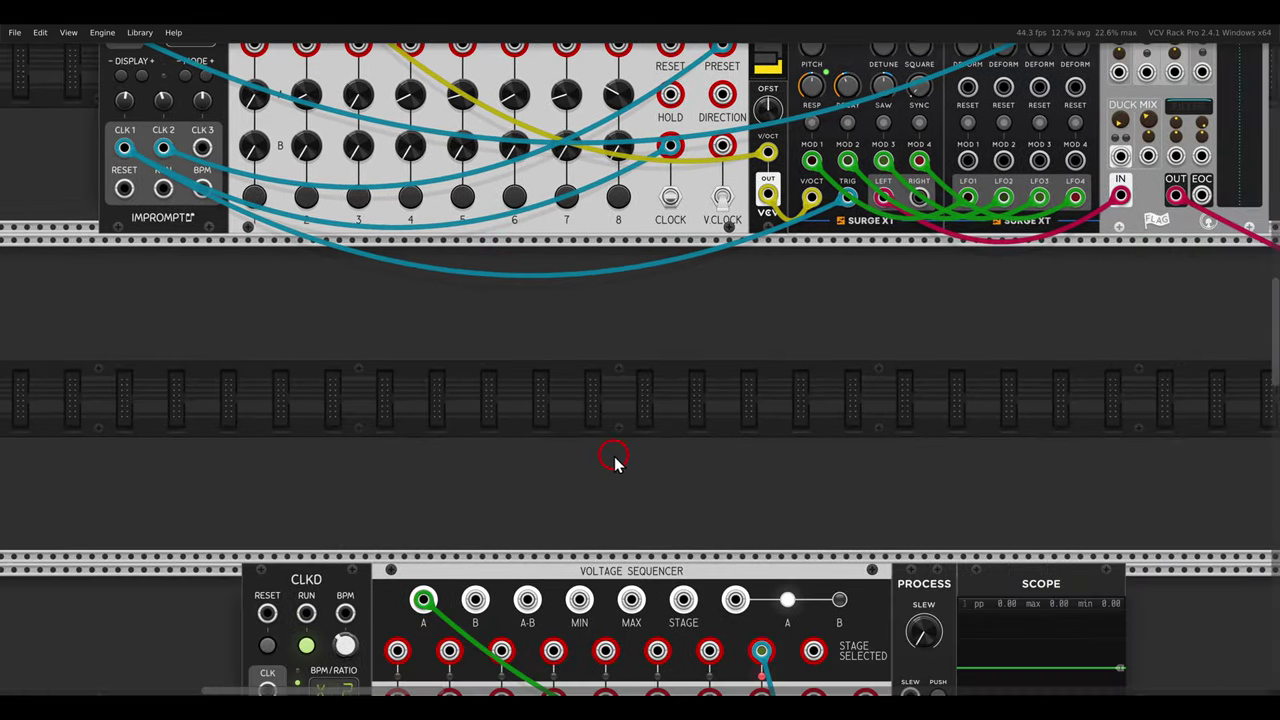
scroll(643, 409, down, 4)
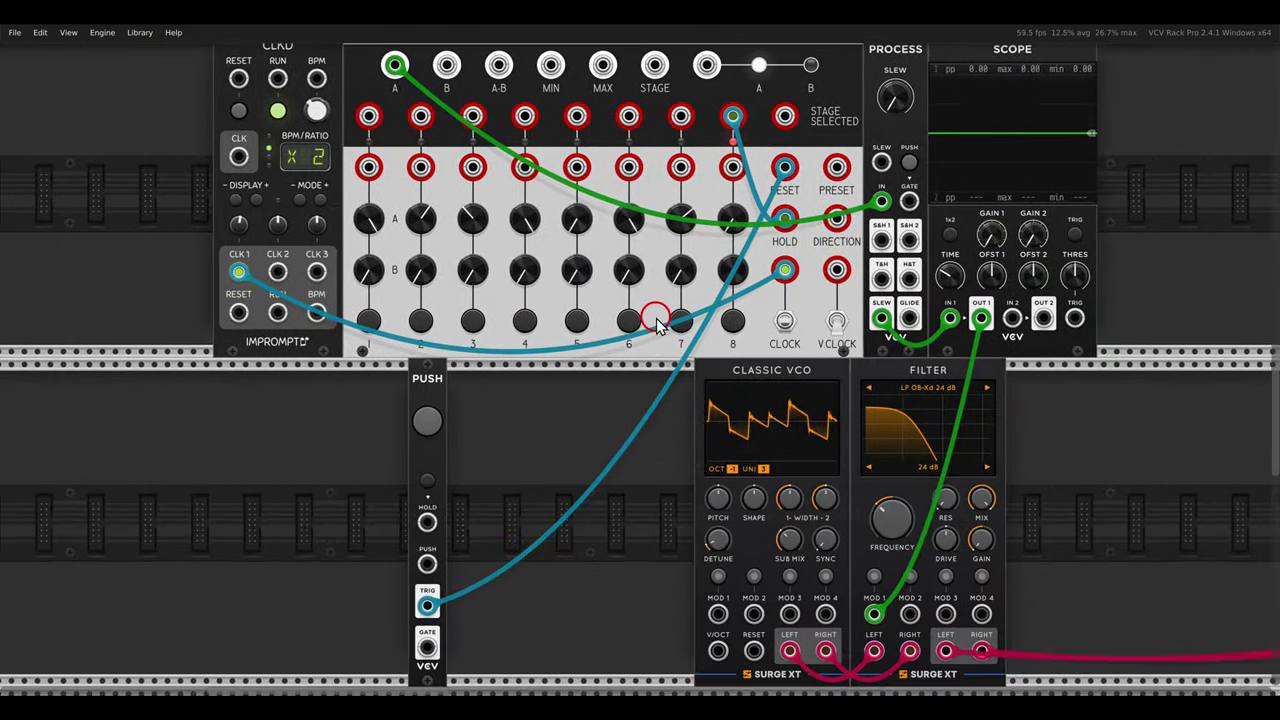
scroll(657, 320, down, 1)
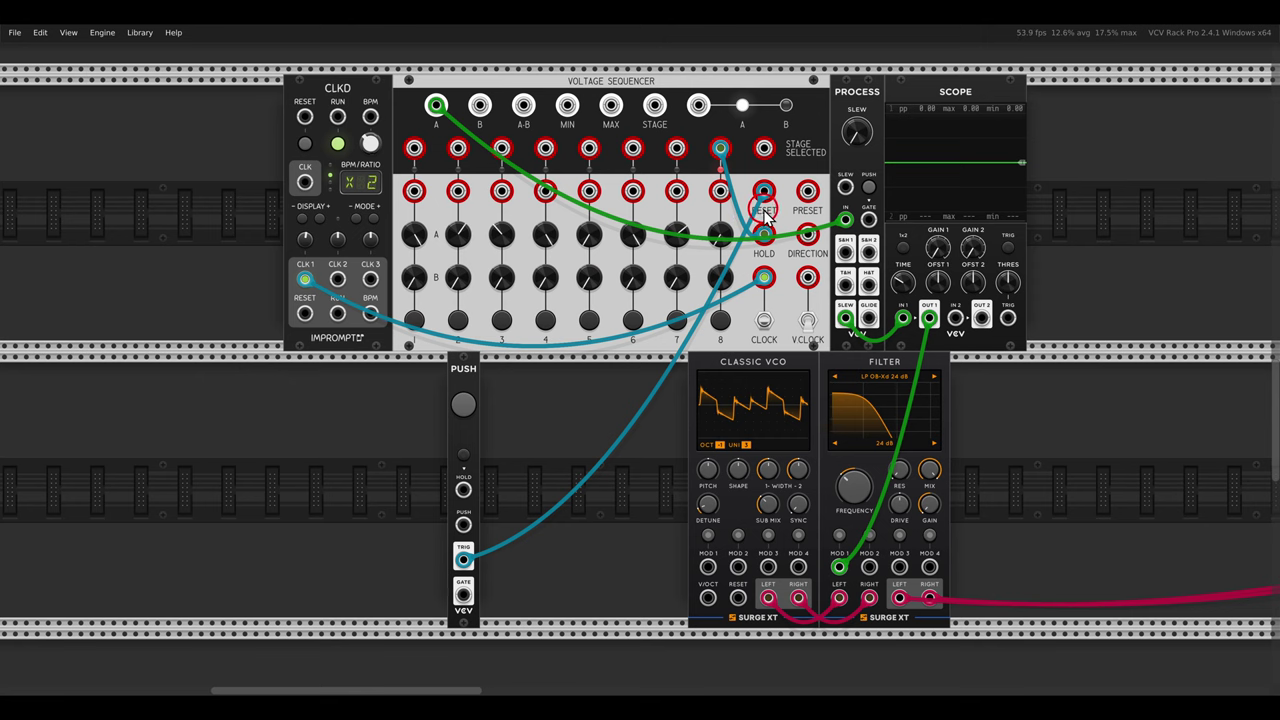
click(466, 406)
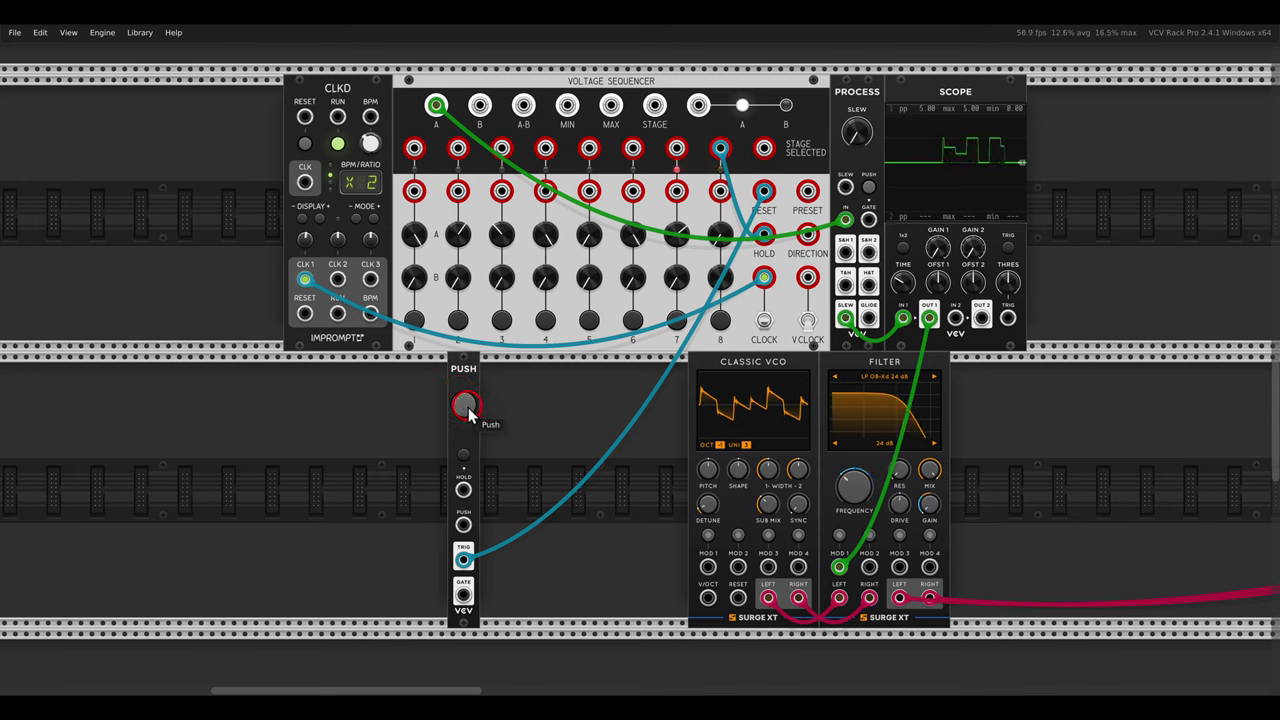
click(469, 412)
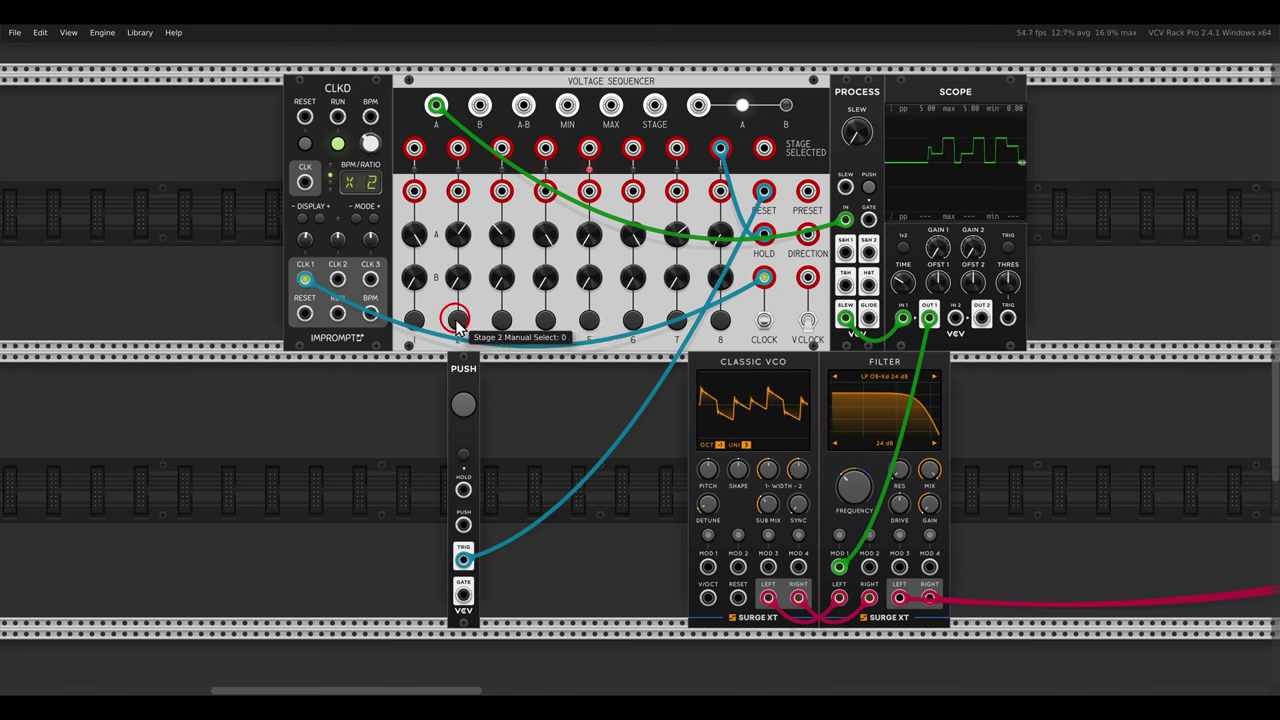
- Select Stage 1 manually, raise the PROCESS module's slew, and manually select Stages 1 and 5 to retrigger the sequence
click(415, 322)
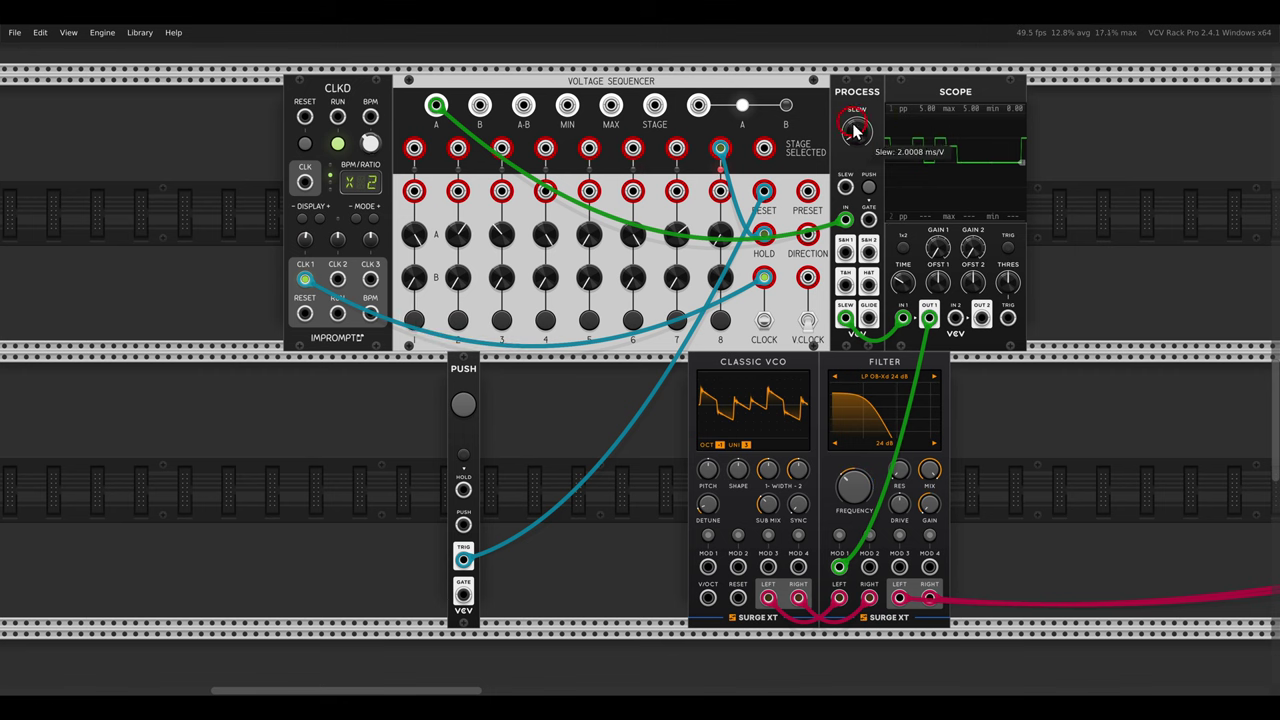
click(418, 320)
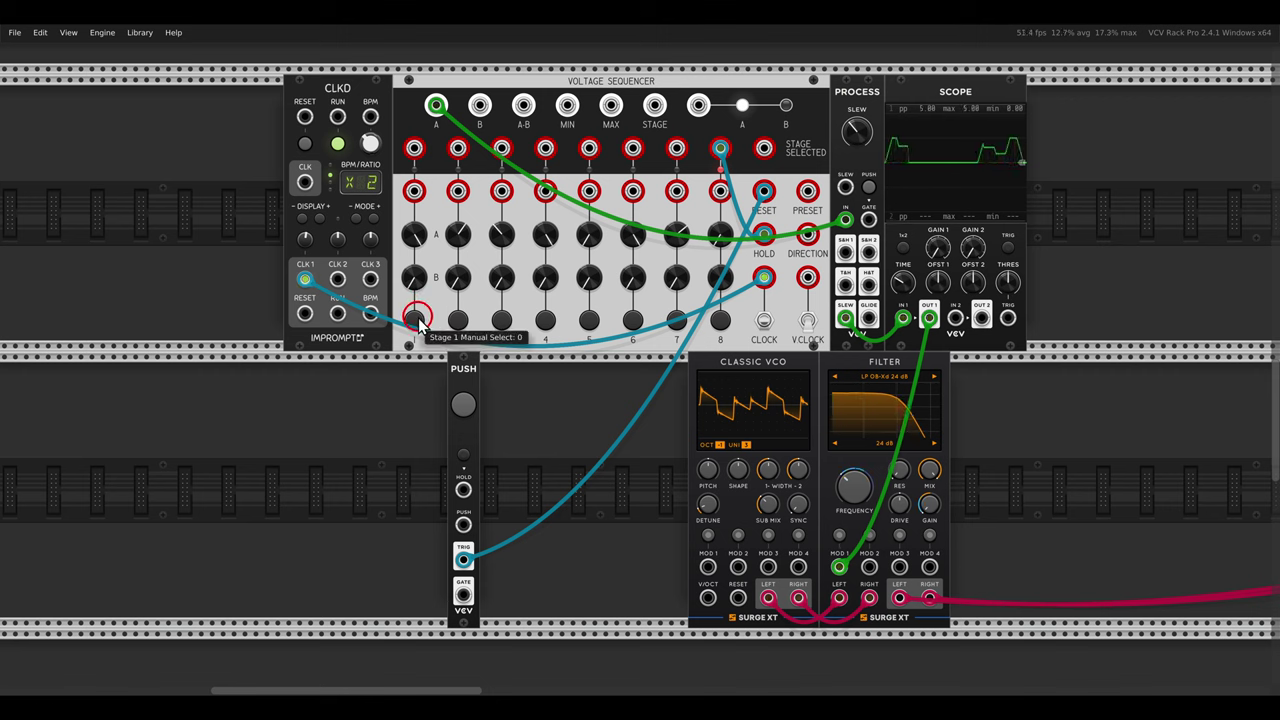
click(587, 322)
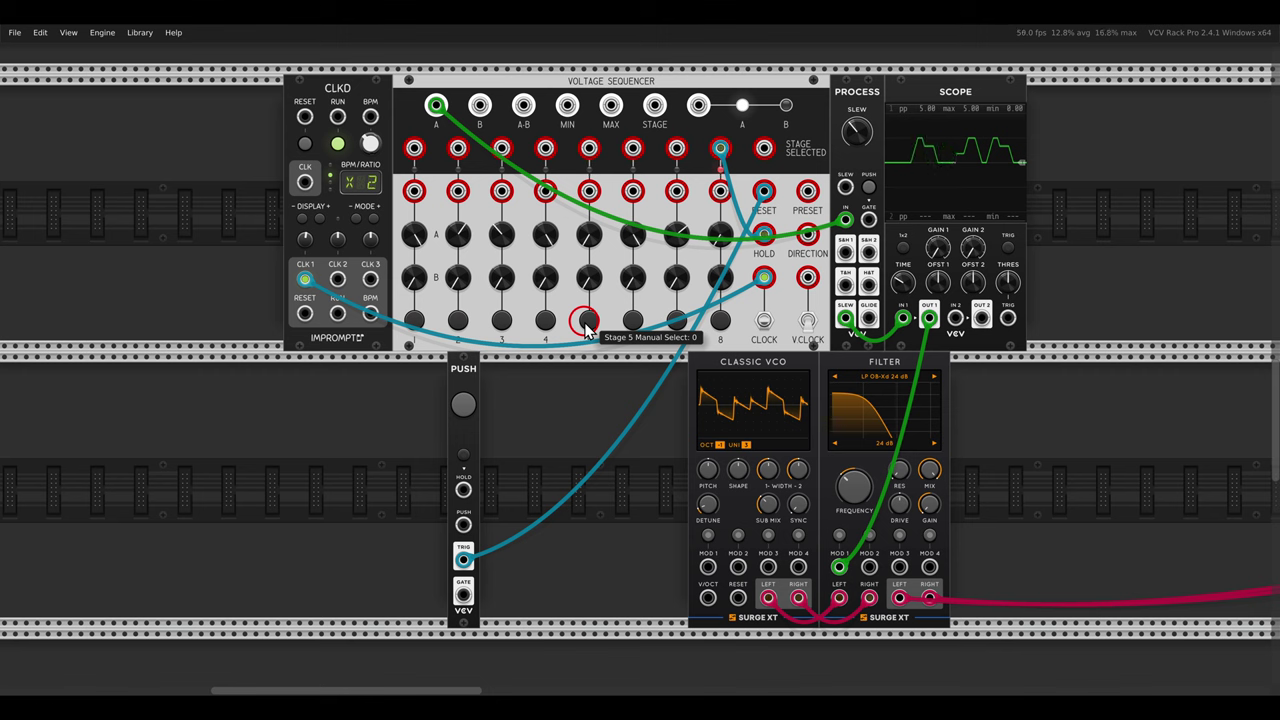
click(412, 321)
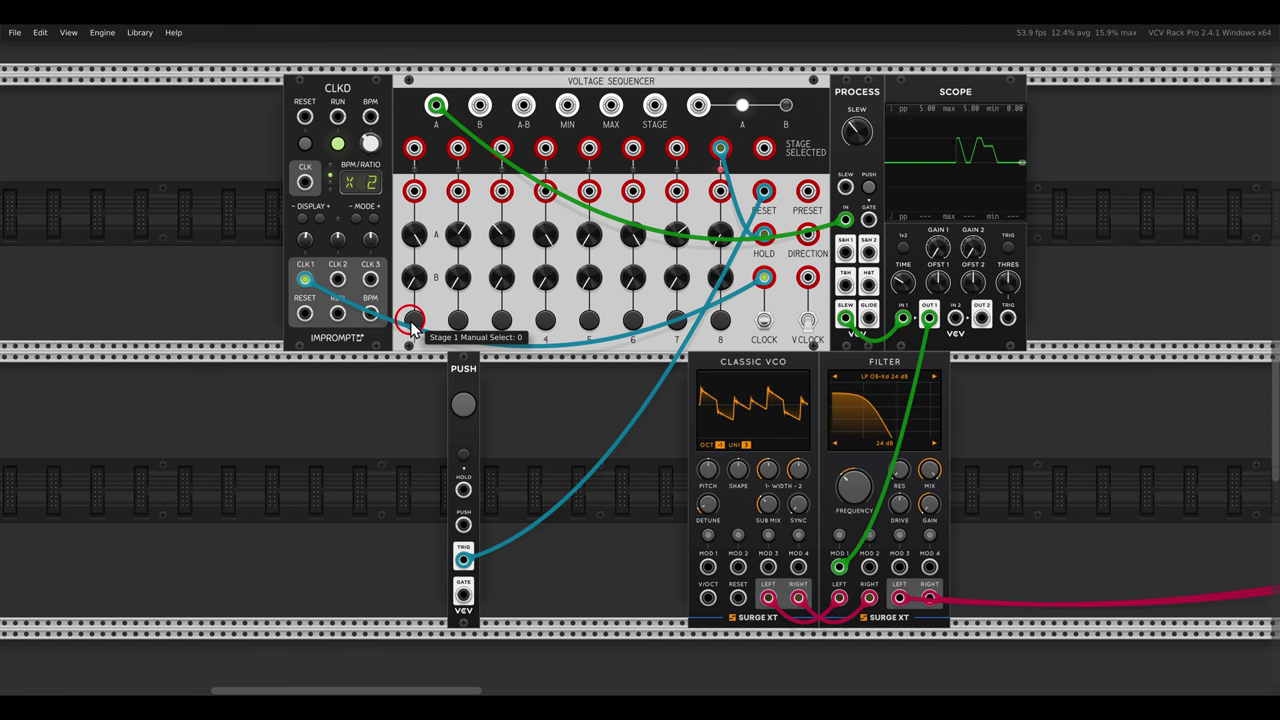
- In the patch with VCA MIX, connect the VCO's SQR output to the sequencer's CLOCK input and sequencer output A to VCA MIX IN 1
scroll(441, 318, down, 10)
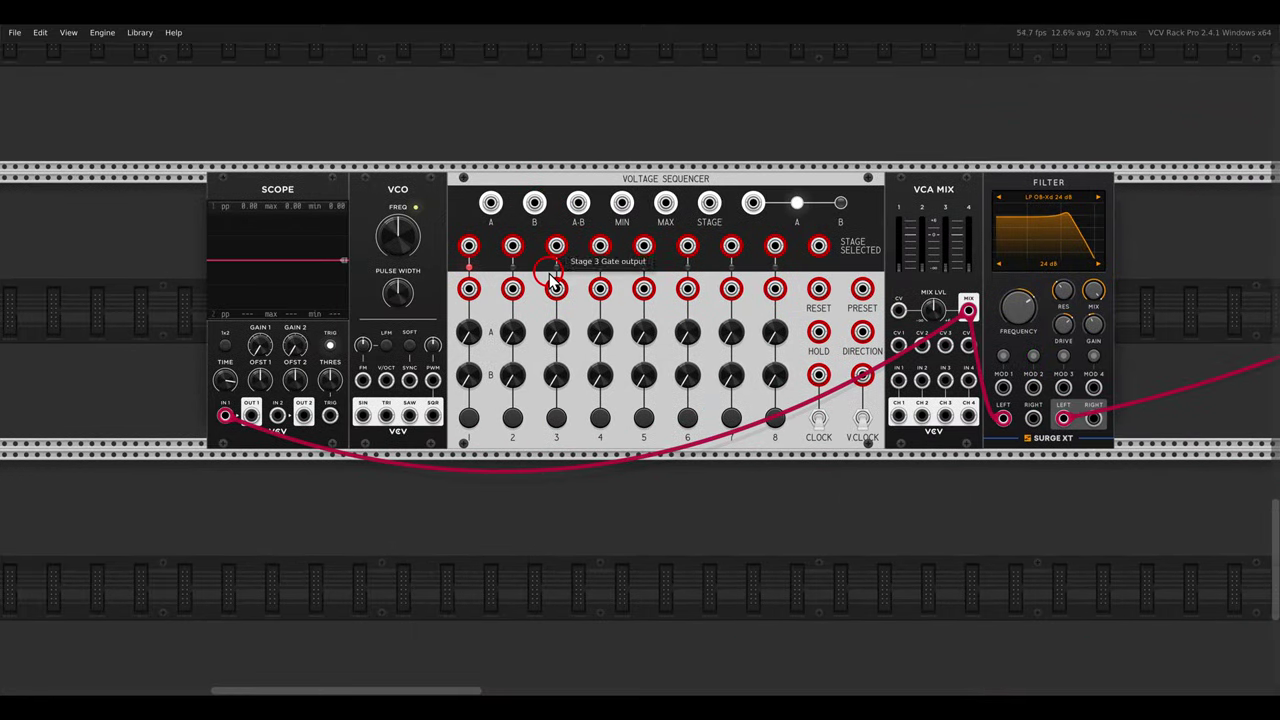
scroll(679, 363, up, 1)
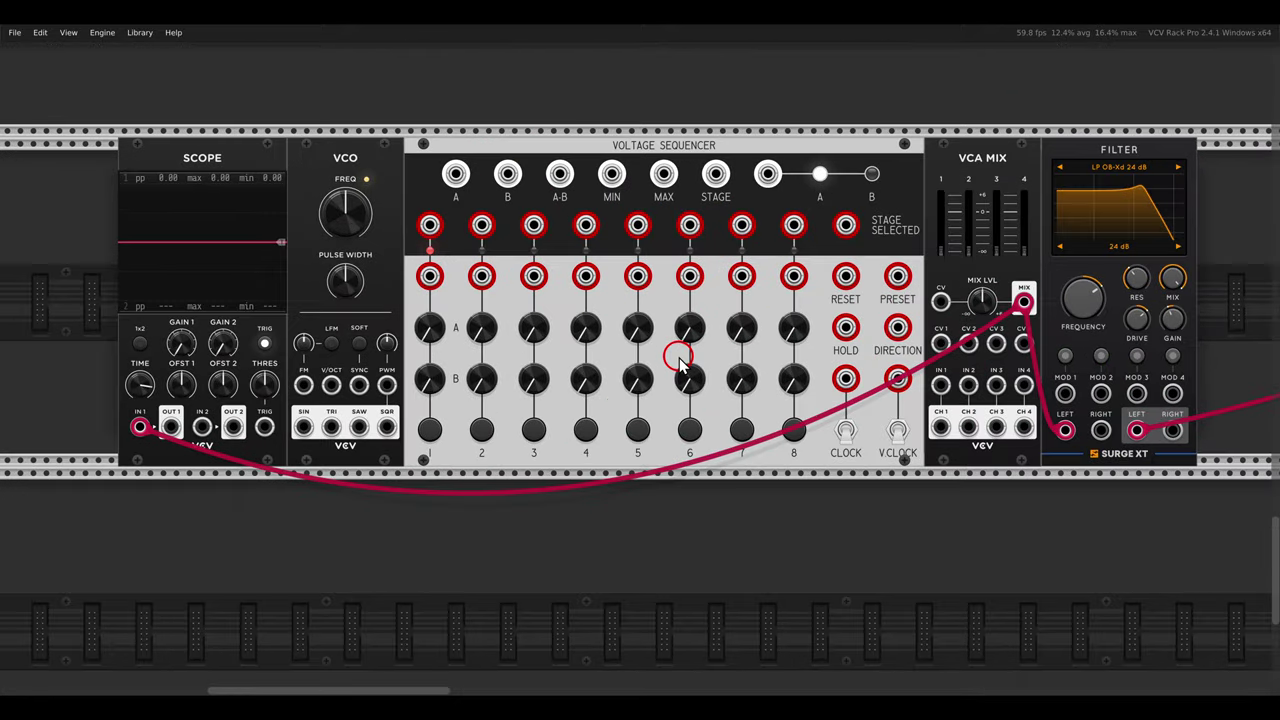
drag(676, 337, 661, 338)
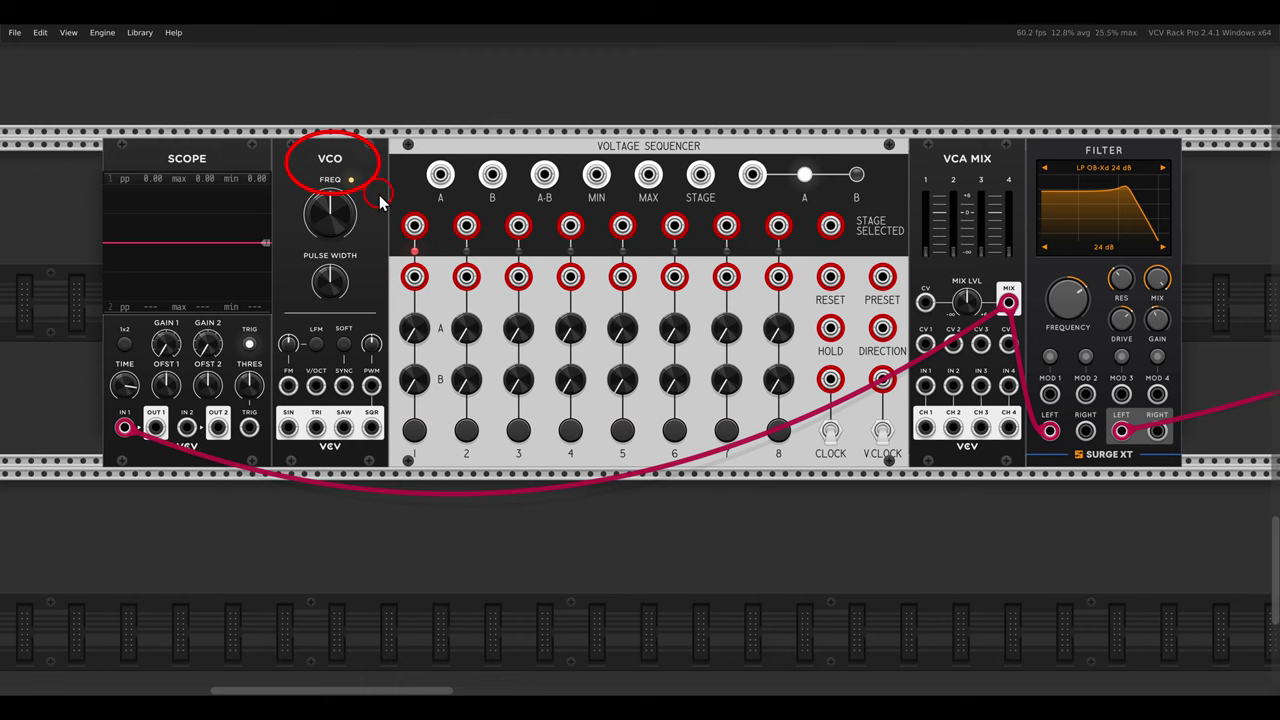
drag(371, 427, 829, 381)
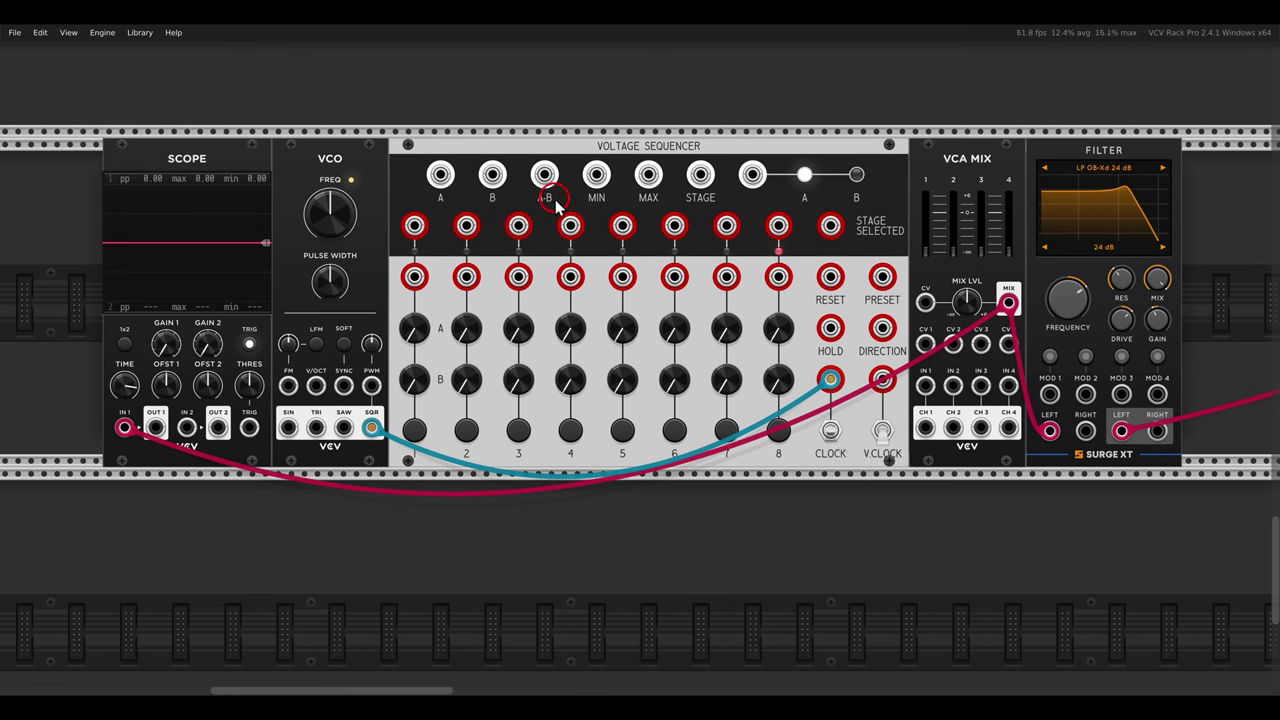
drag(442, 178, 924, 386)
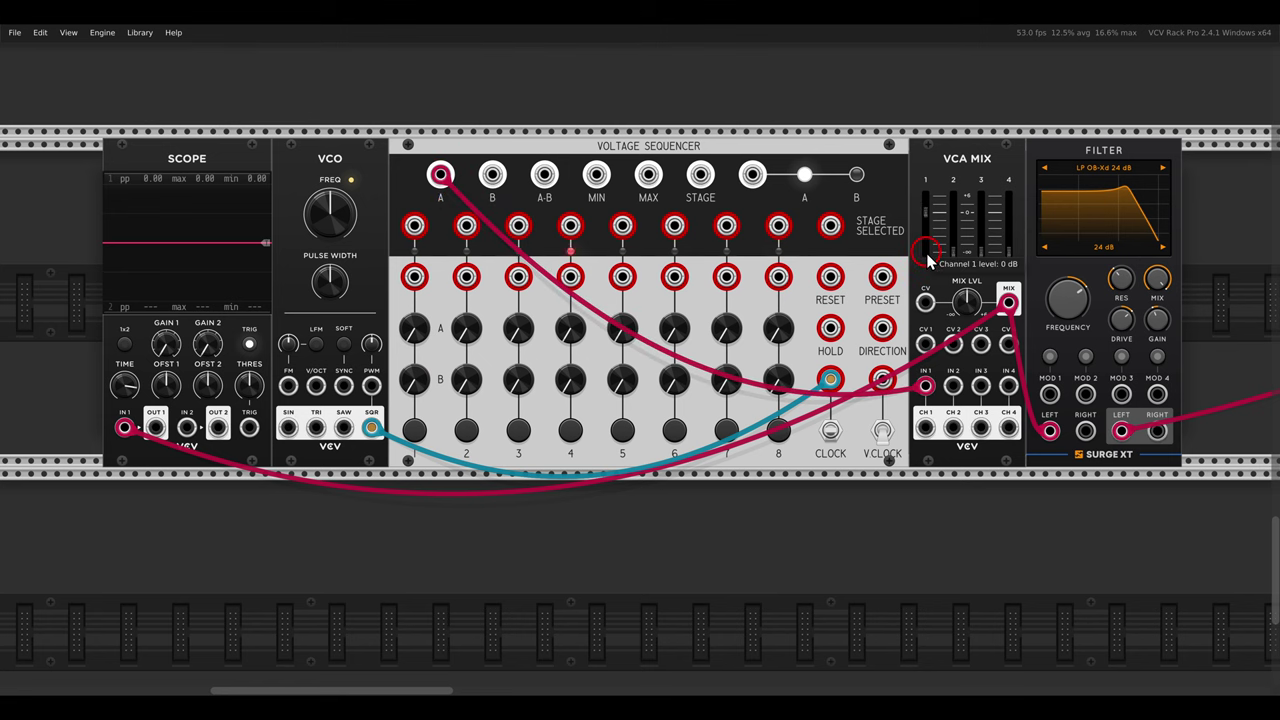
- Raise the sequencer's Stage 4A and Stage 7A voltages and sweep the FILTER's frequency
scroll(603, 357, up, 3)
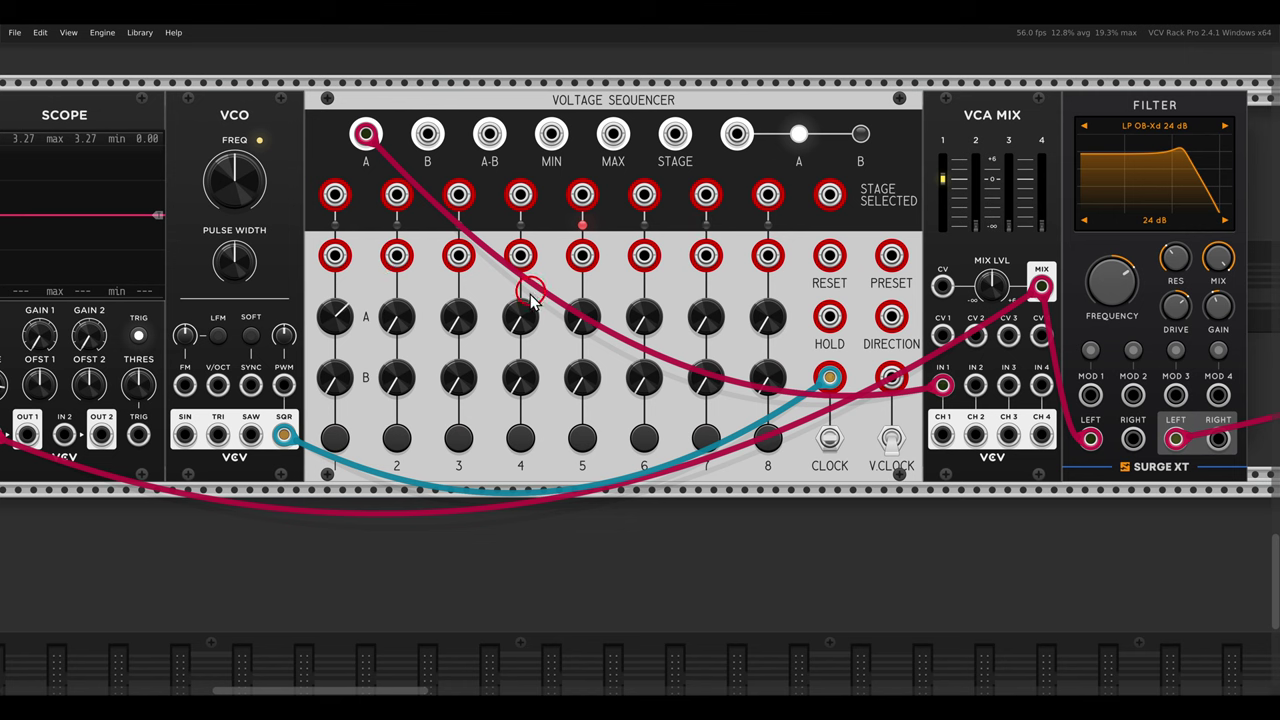
scroll(463, 327, down, 3)
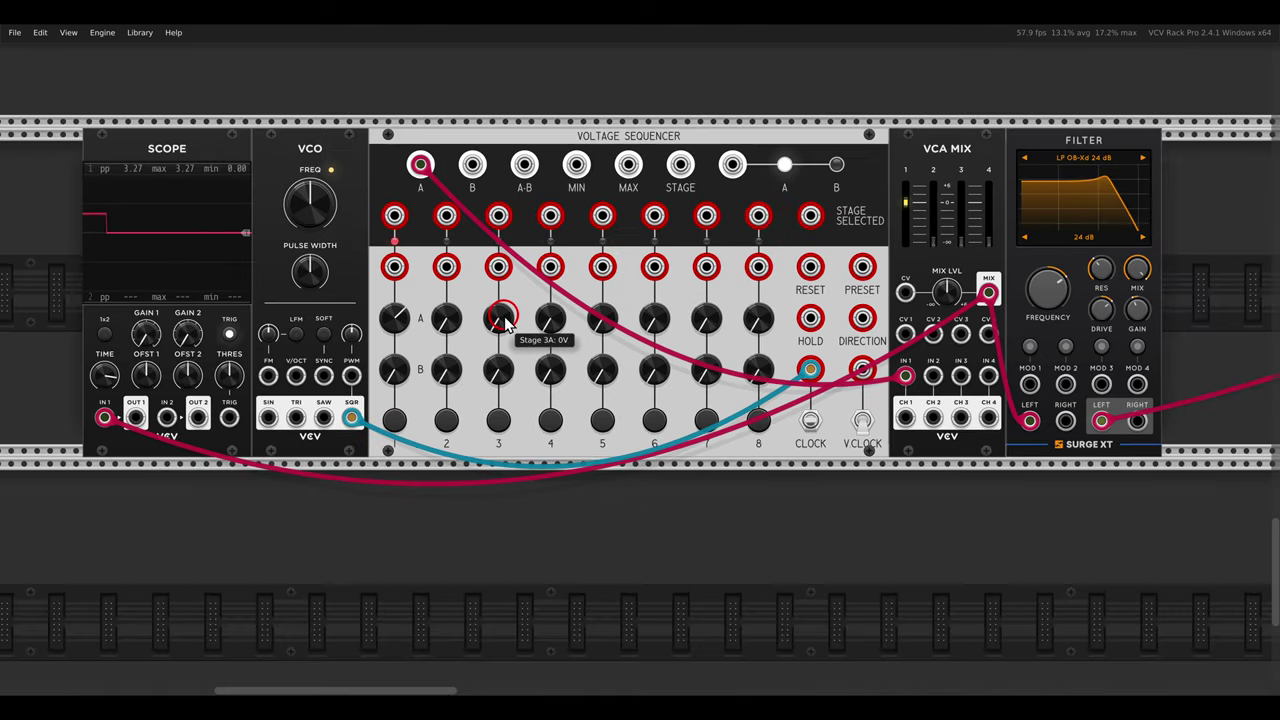
drag(549, 330, 512, 205)
drag(706, 318, 680, 155)
mouse_move(1045, 287)
mouse_down()
mouse_move(1042, 276)
mouse_move(1041, 291)
mouse_up()
- Connect sequencer output B to VCA MIX IN 2, raise the channel 2 level, and adjust the stages' B voltages
drag(472, 164, 932, 375)
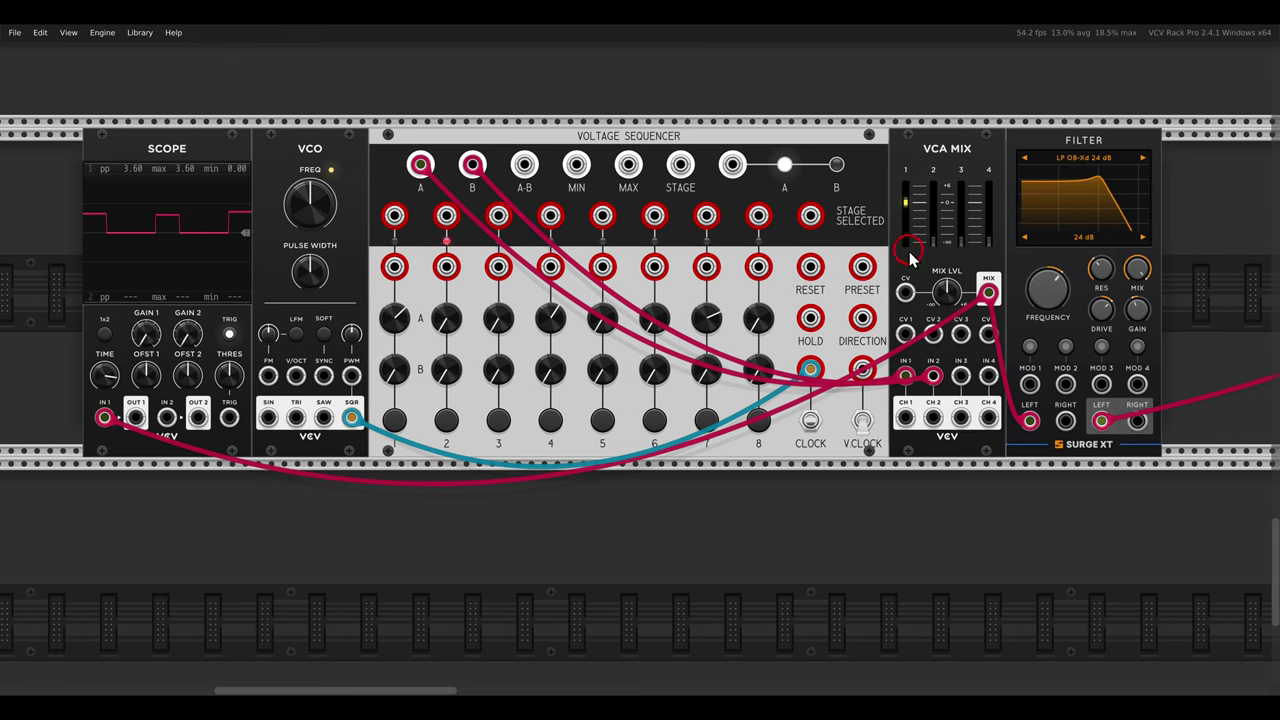
drag(934, 240, 938, 245)
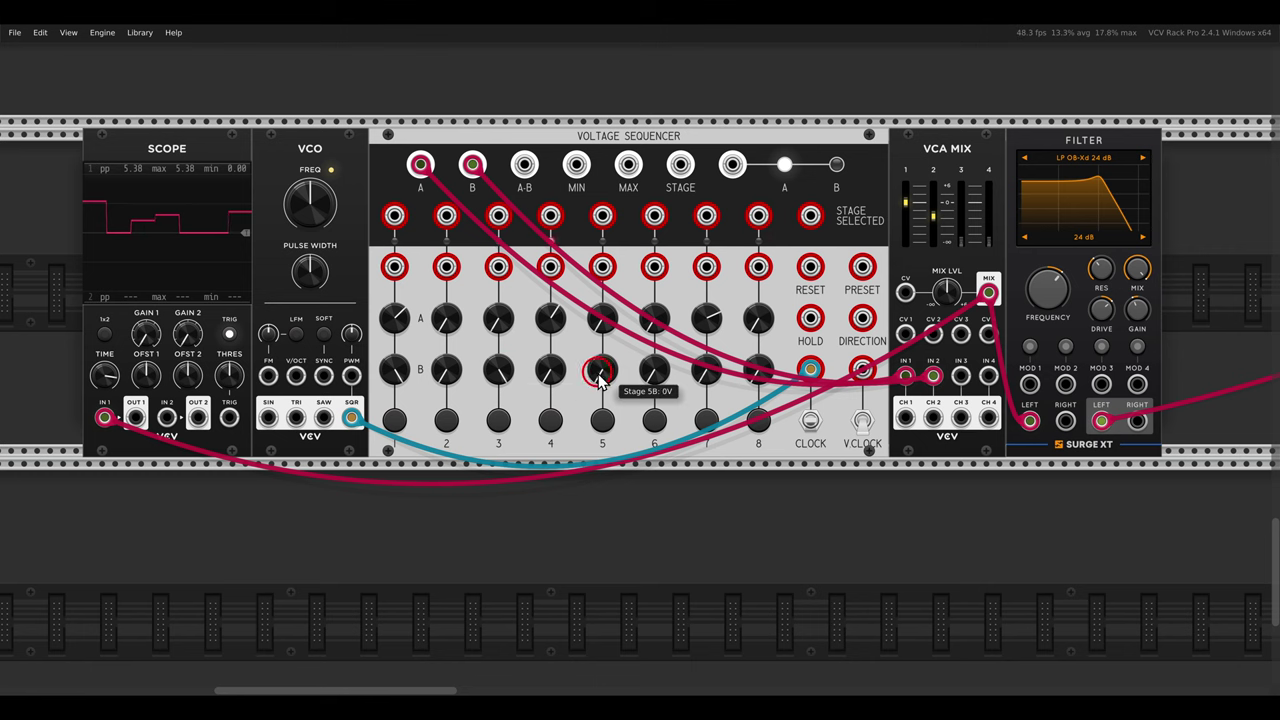
drag(706, 370, 716, 118)
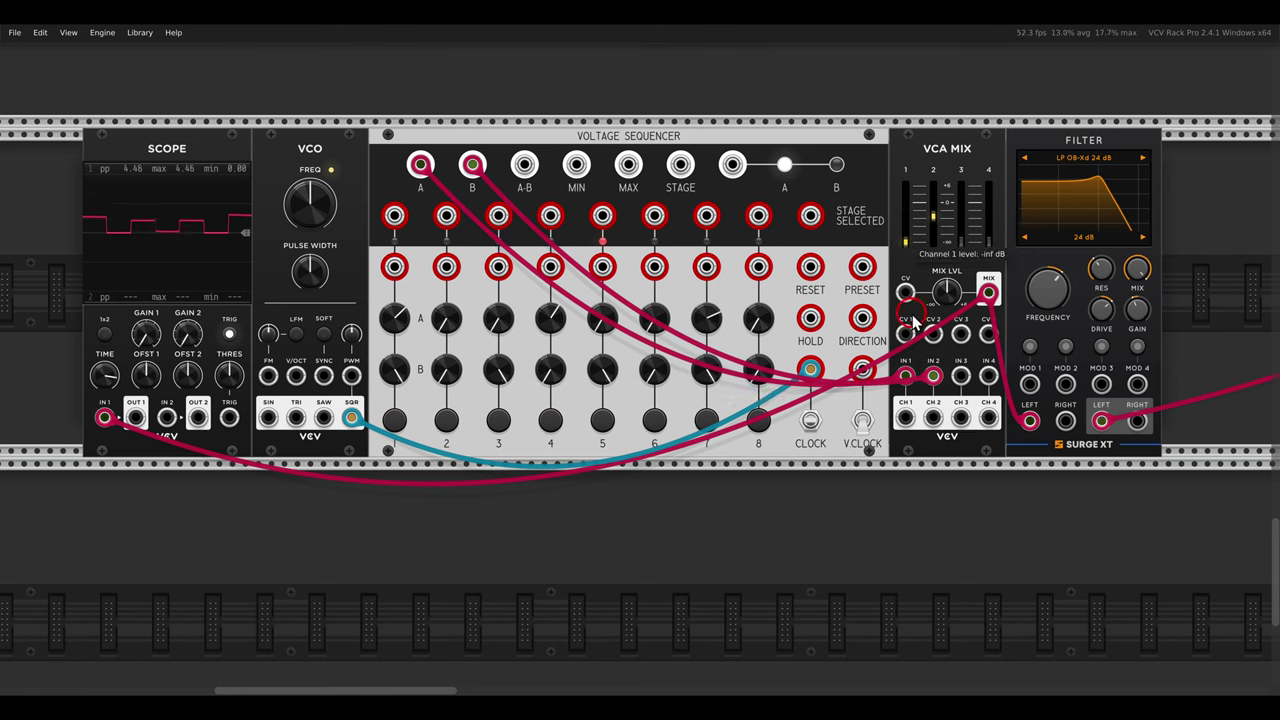
- Connect the A-B output to VCA MIX IN 3, rebalance the channel levels, and lower the FILTER's frequency and its gain to -inf dB
drag(936, 242, 872, 205)
drag(524, 164, 960, 375)
drag(965, 240, 968, 192)
mouse_move(1045, 287)
mouse_down()
mouse_move(1053, 350)
mouse_move(1026, 228)
mouse_move(1040, 310)
mouse_up()
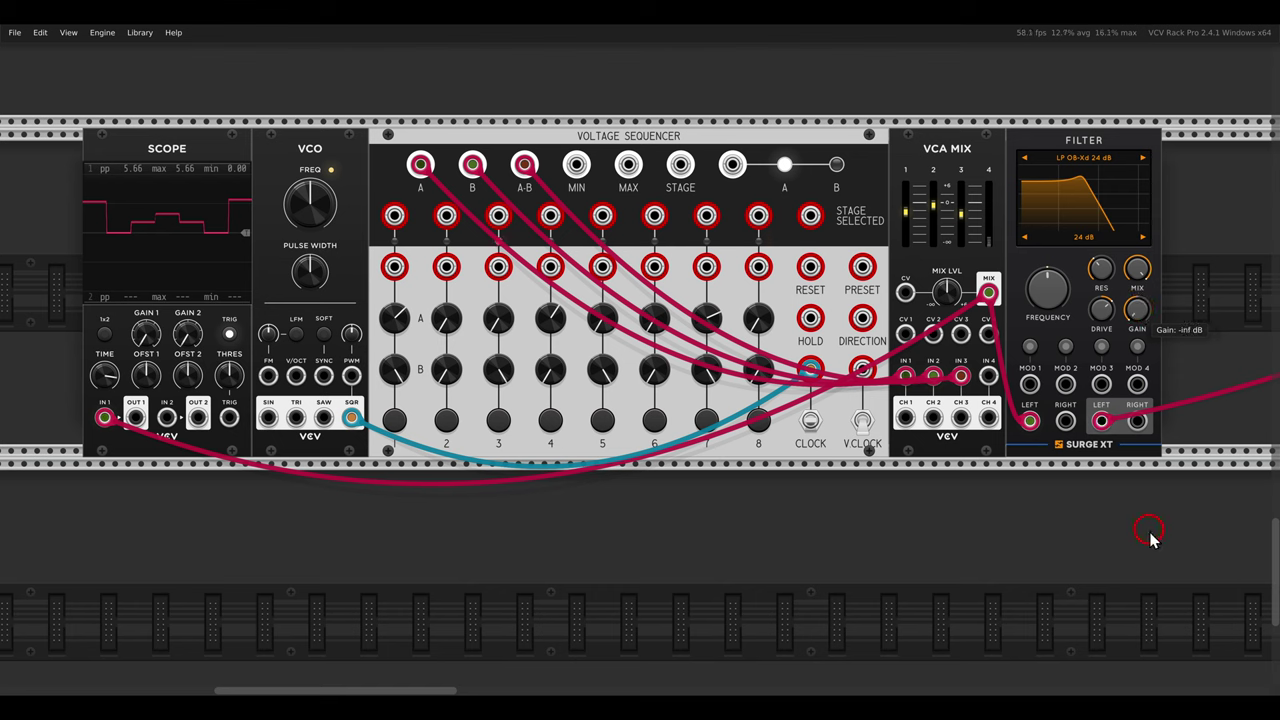